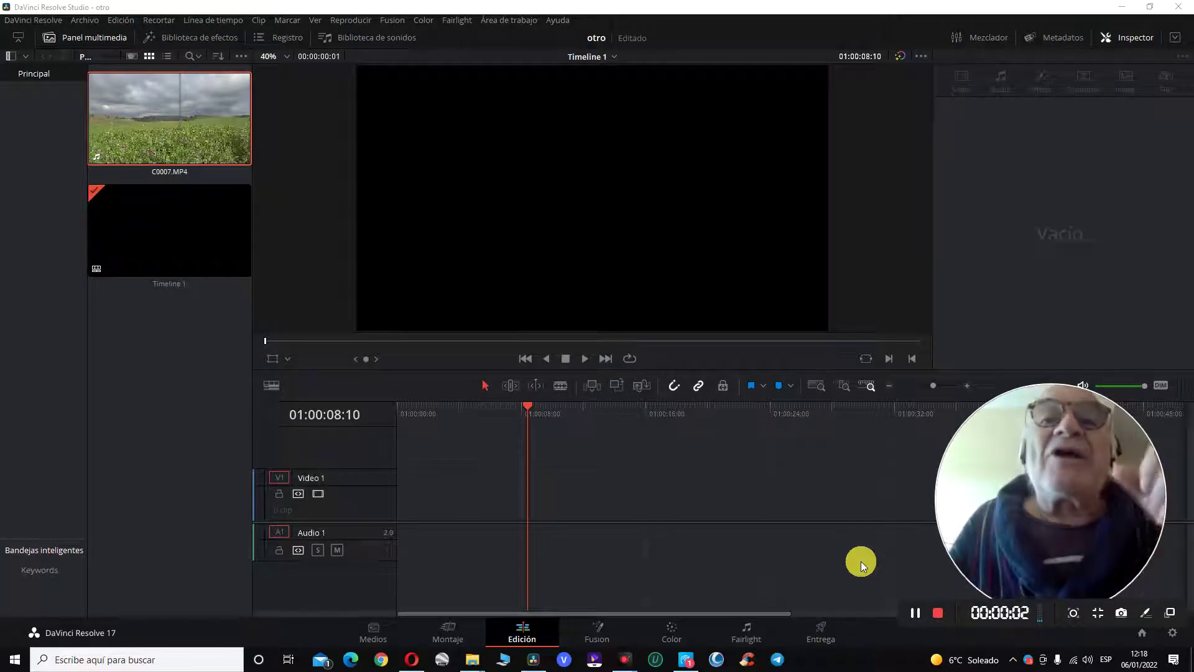
# - Place the C0007.MP4 clip at the start of Timeline 1
pyautogui.click(154, 101)
pyautogui.moveTo(169, 110)
pyautogui.mouseDown()
pyautogui.moveTo(446, 513)
pyautogui.moveTo(427, 513)
pyautogui.mouseUp()
pyautogui.click(446, 411)
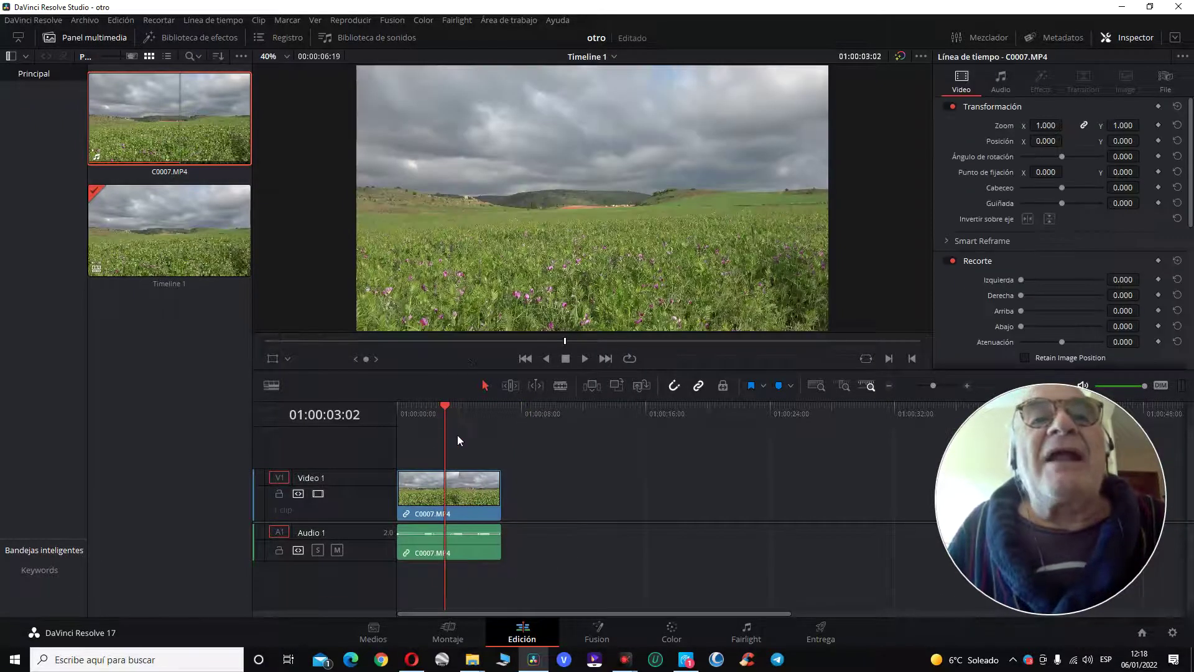
pyautogui.scroll(2, 473, 486)
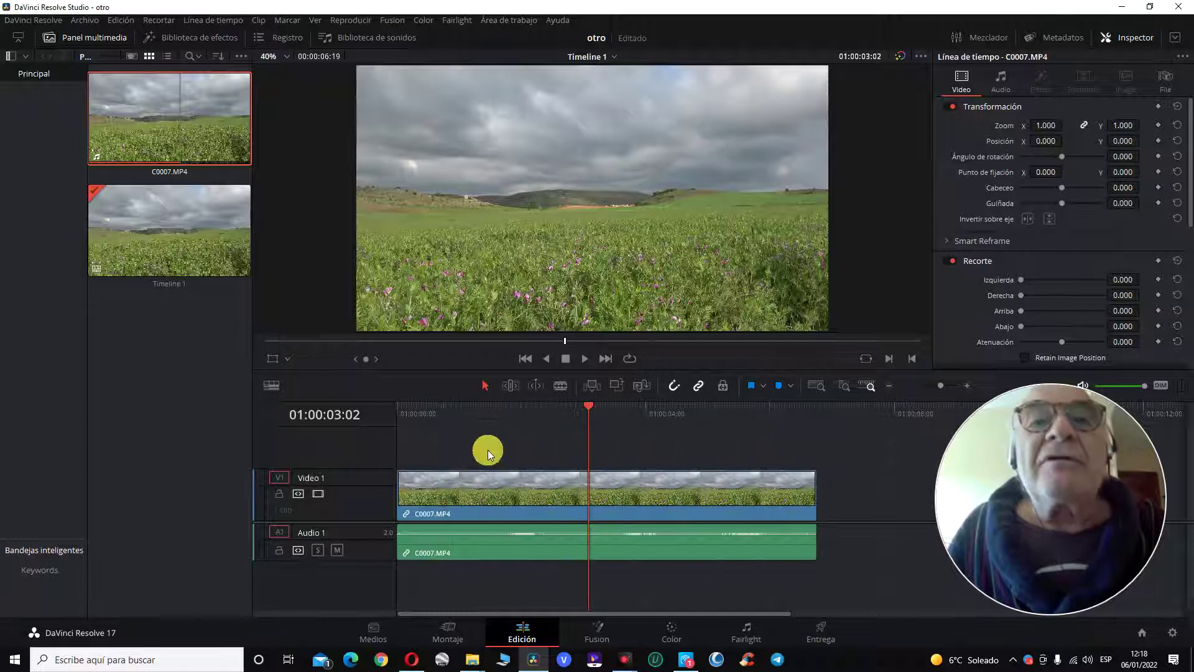
# - Cut C0007.MP4 at three playhead positions with Ctrl+B, making four pieces
pyautogui.click(521, 405)
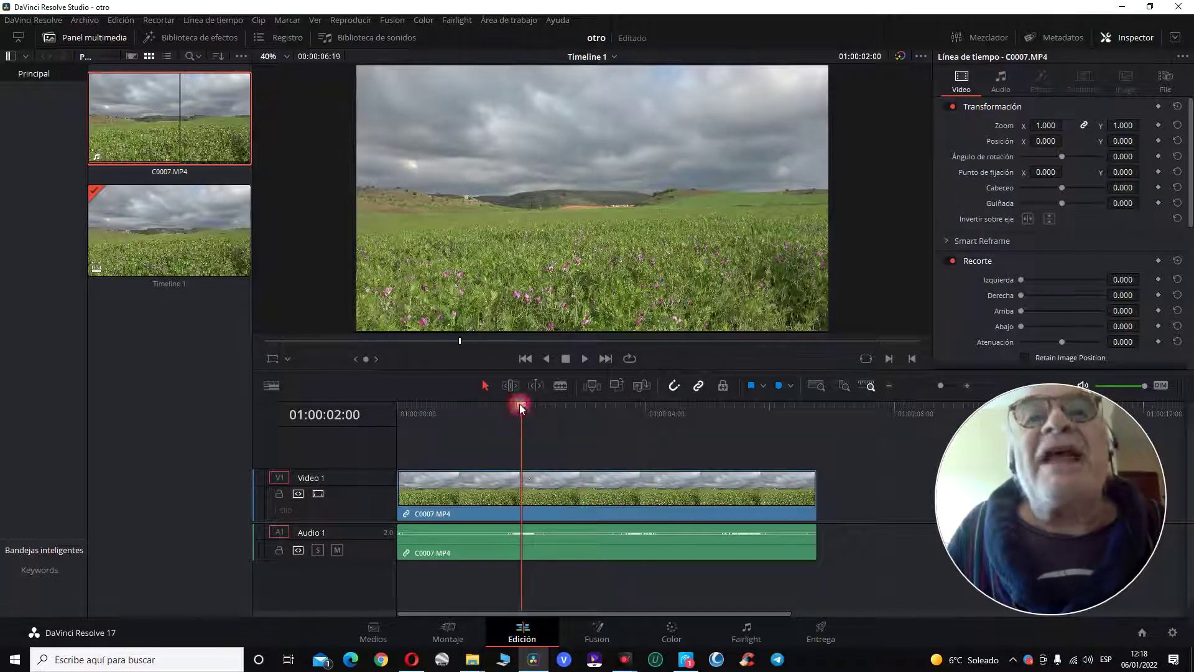
pyautogui.click(535, 495)
pyautogui.hotkey('ctrl', 'b')
pyautogui.click(627, 406)
pyautogui.hotkey('ctrl', 'b')
pyautogui.click(709, 408)
pyautogui.hotkey('ctrl', 'b')
# - Select each of the four pieces in turn, ending on the first clip
pyautogui.click(469, 410)
pyautogui.click(573, 483)
pyautogui.click(651, 497)
pyautogui.click(741, 502)
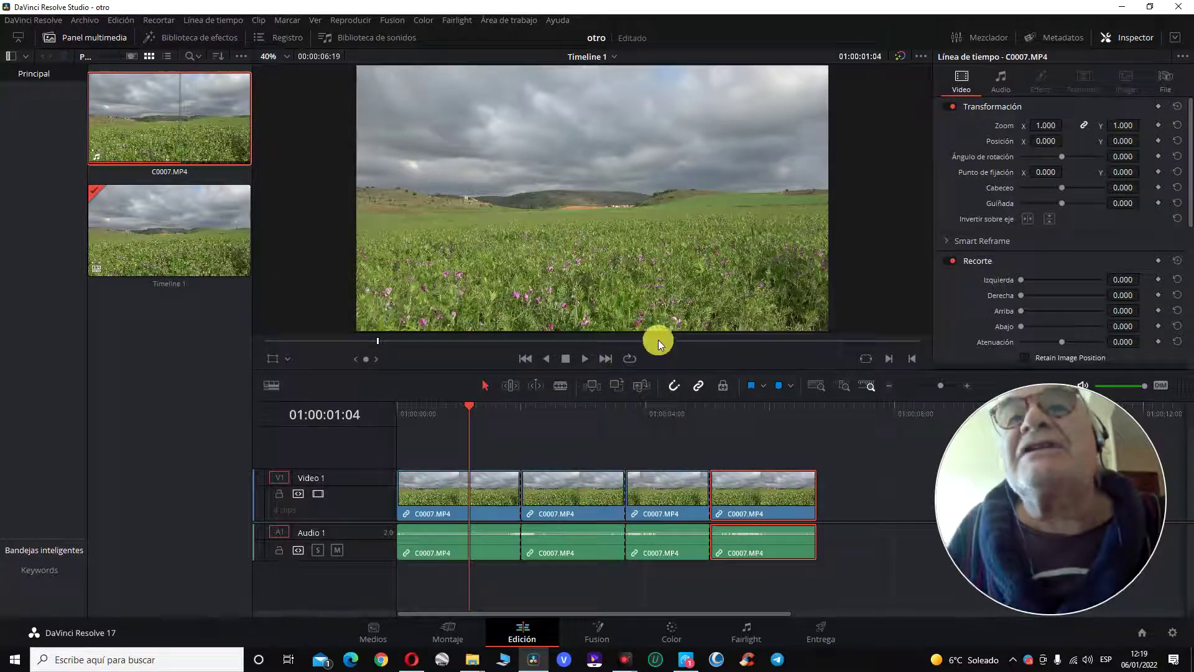
pyautogui.moveTo(471, 413); pyautogui.dragTo(466, 410)
pyautogui.click(449, 480)
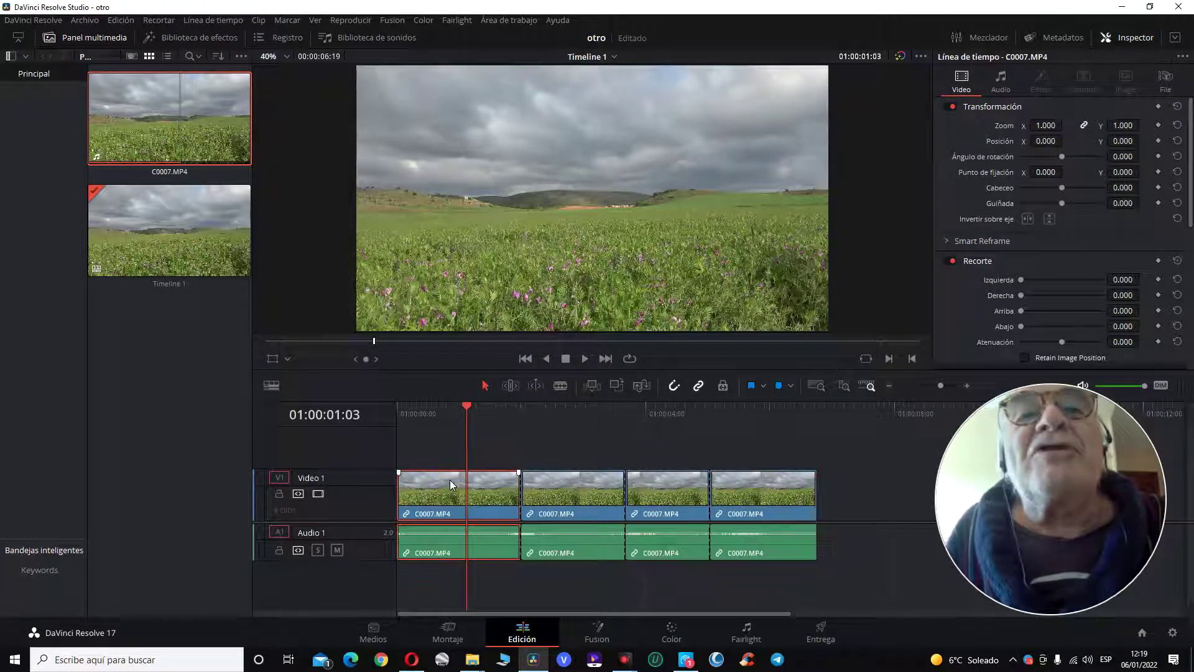
# - Auto-balance the first clip's colours on the Color page
pyautogui.click(676, 629)
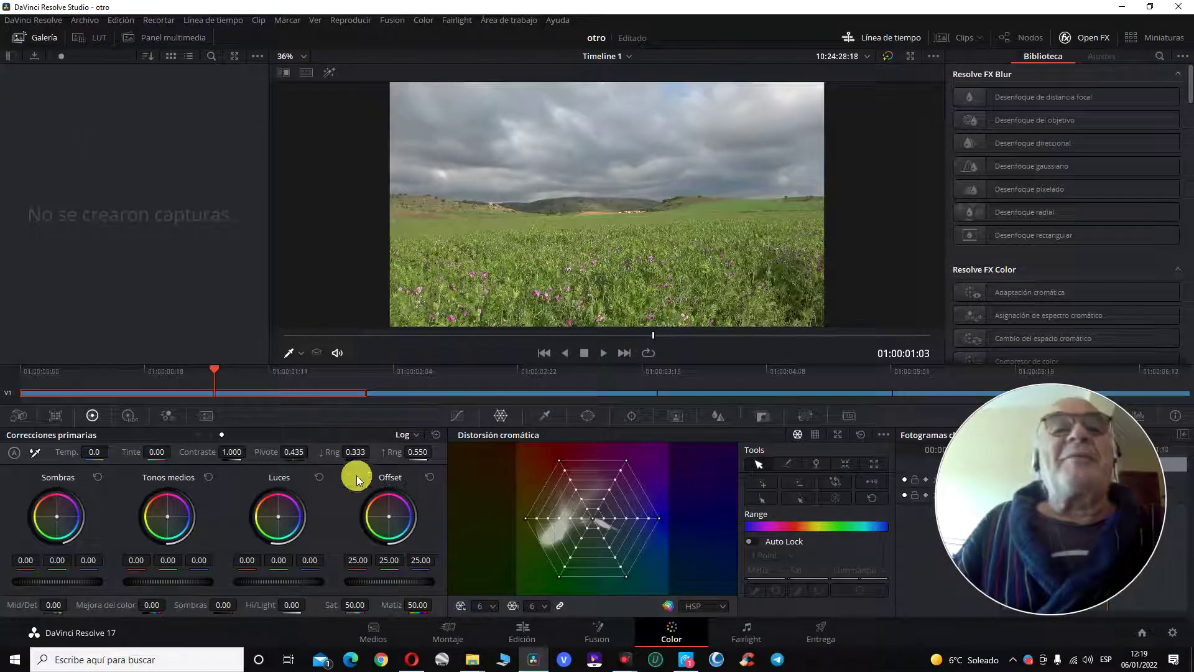
pyautogui.click(21, 454)
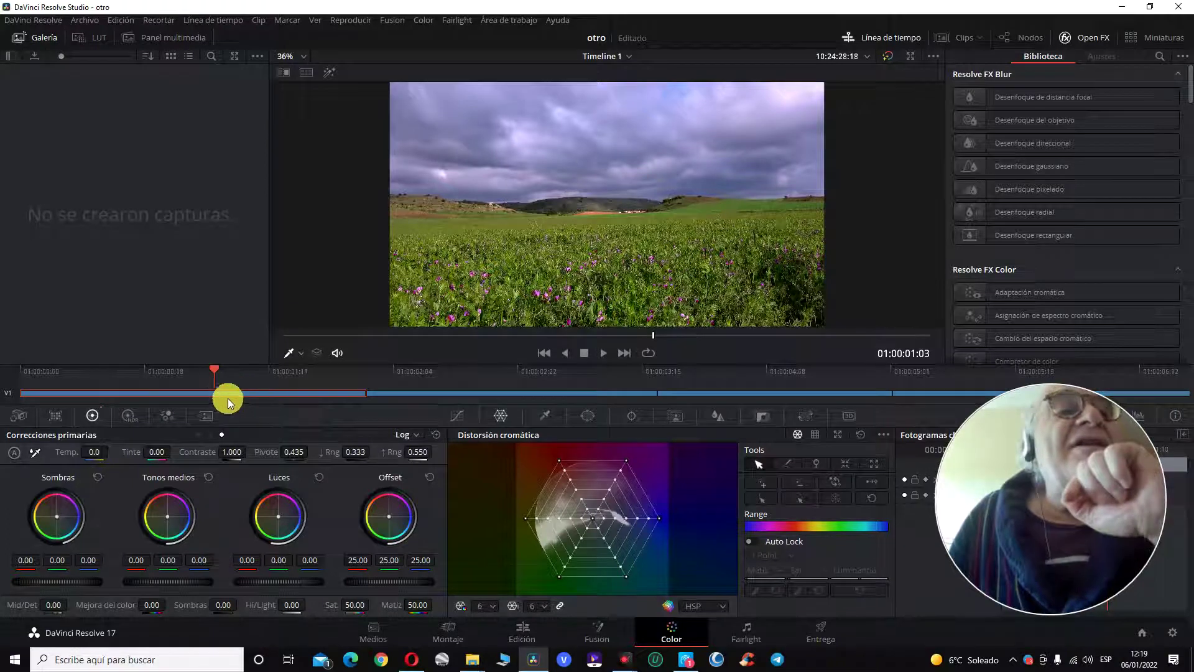
pyautogui.click(914, 41)
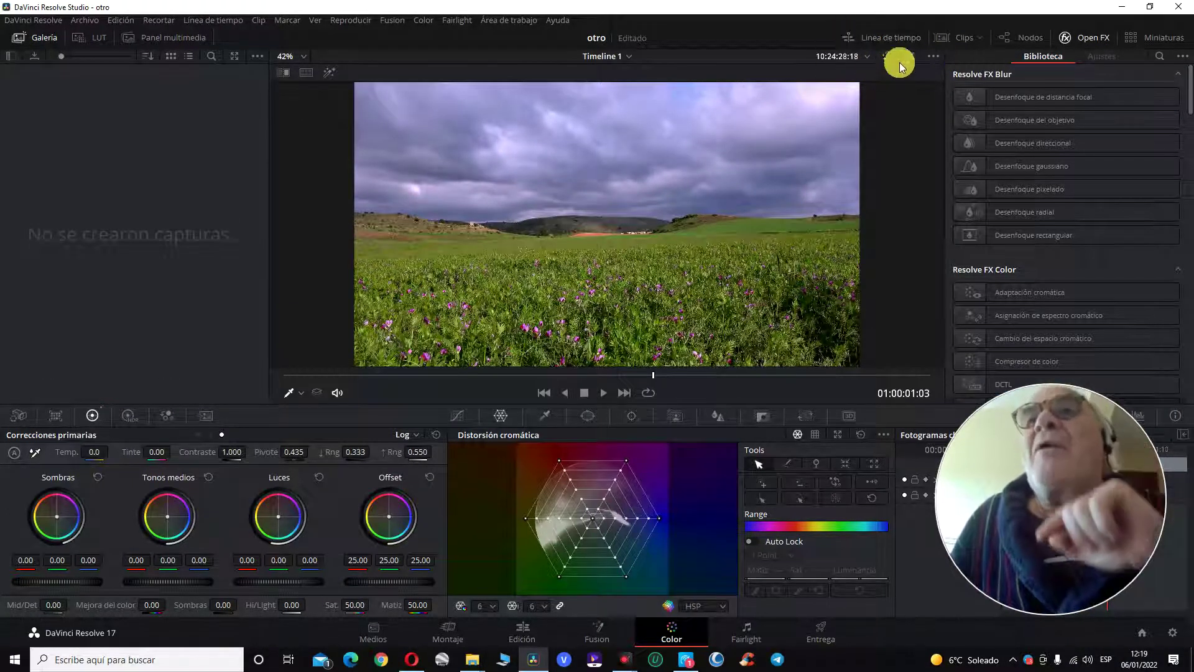
pyautogui.click(904, 36)
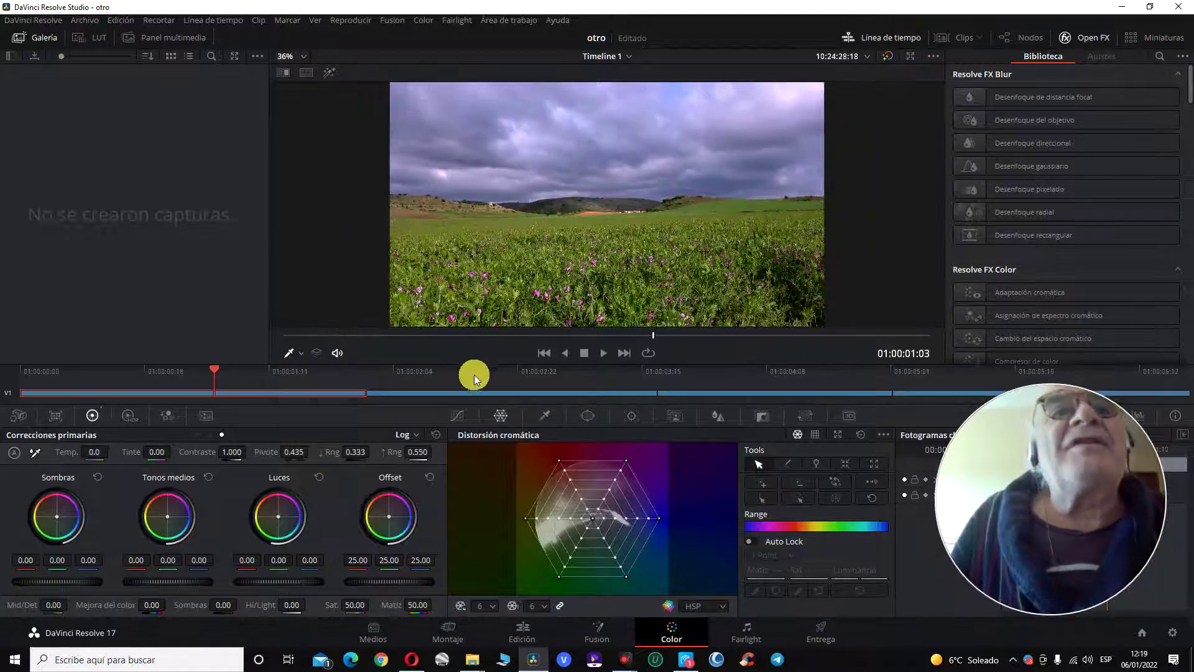
# - Step through all four clips and settle on the second clip for grading
pyautogui.click(424, 398)
pyautogui.click(681, 393)
pyautogui.click(942, 397)
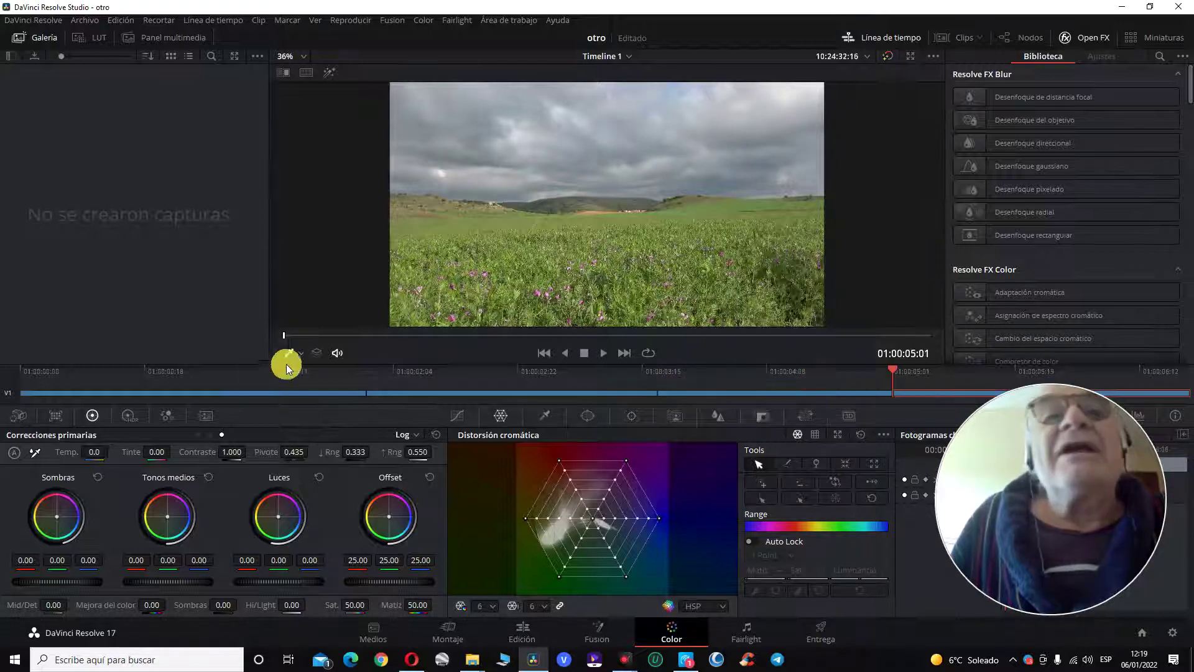
pyautogui.click(262, 394)
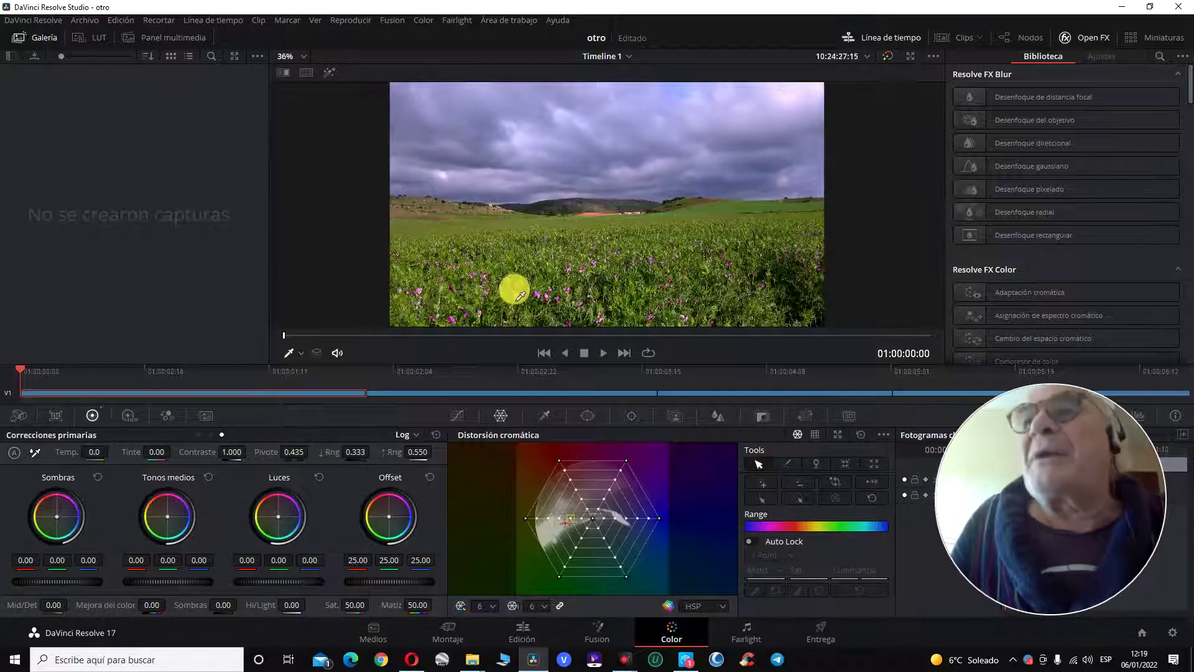
pyautogui.click(461, 393)
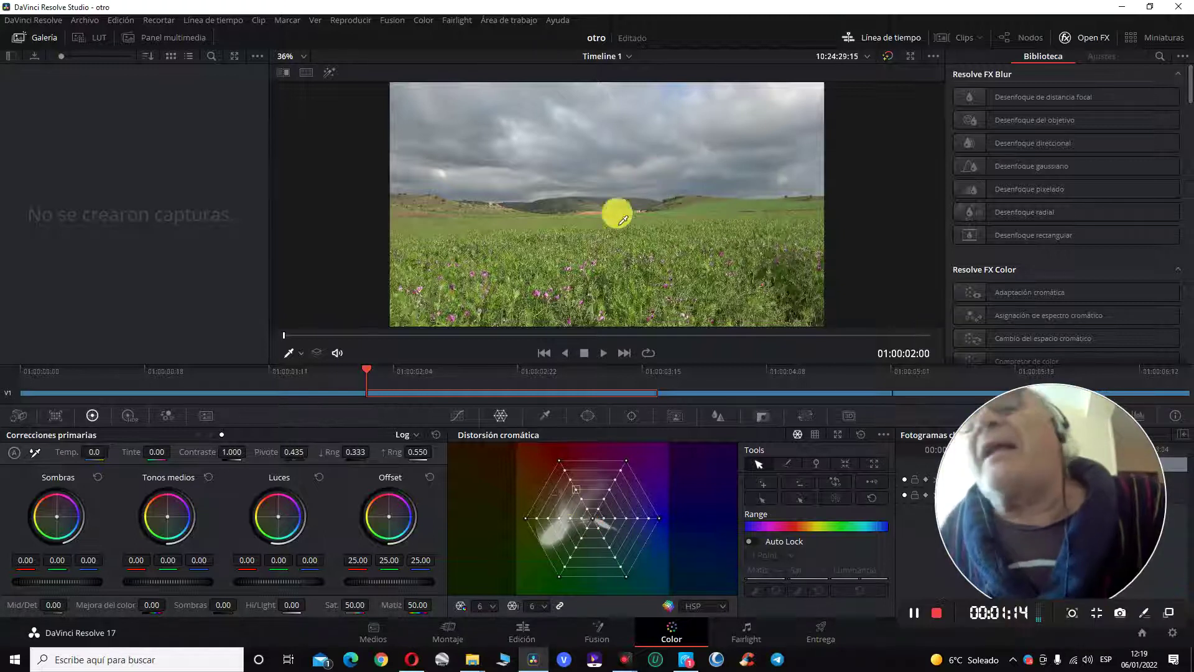
# - Sample the second clip's cloudy sky colour onto the Chroma Warp grid
pyautogui.moveTo(622, 219); pyautogui.dragTo(616, 280)
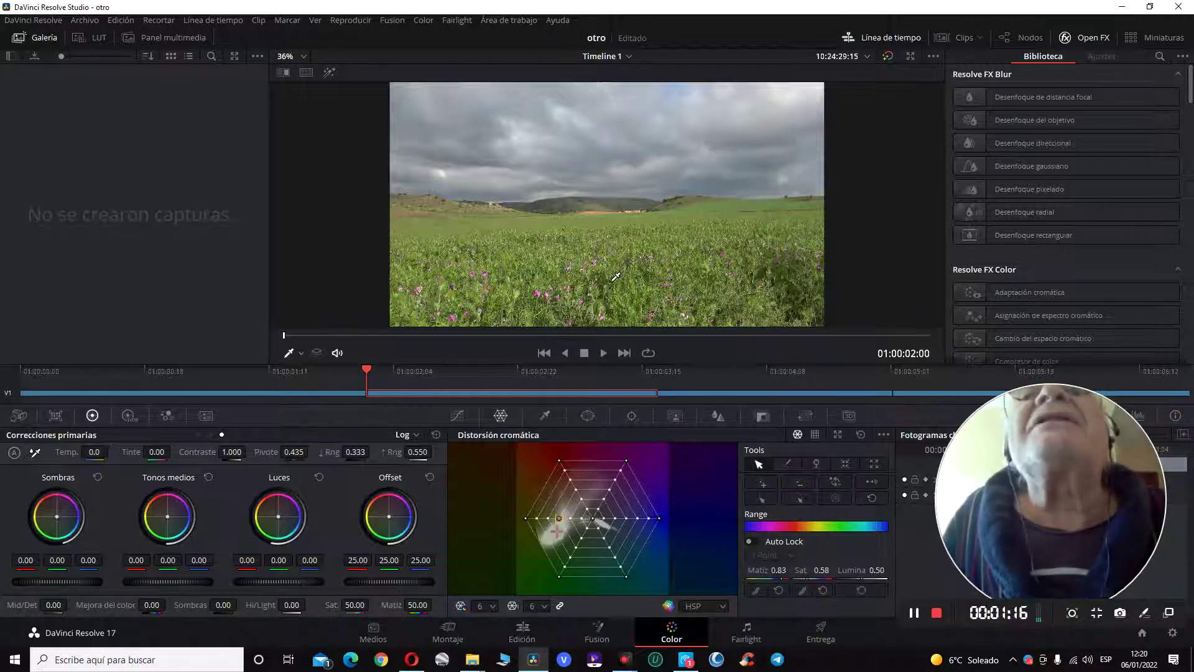
pyautogui.click(670, 131)
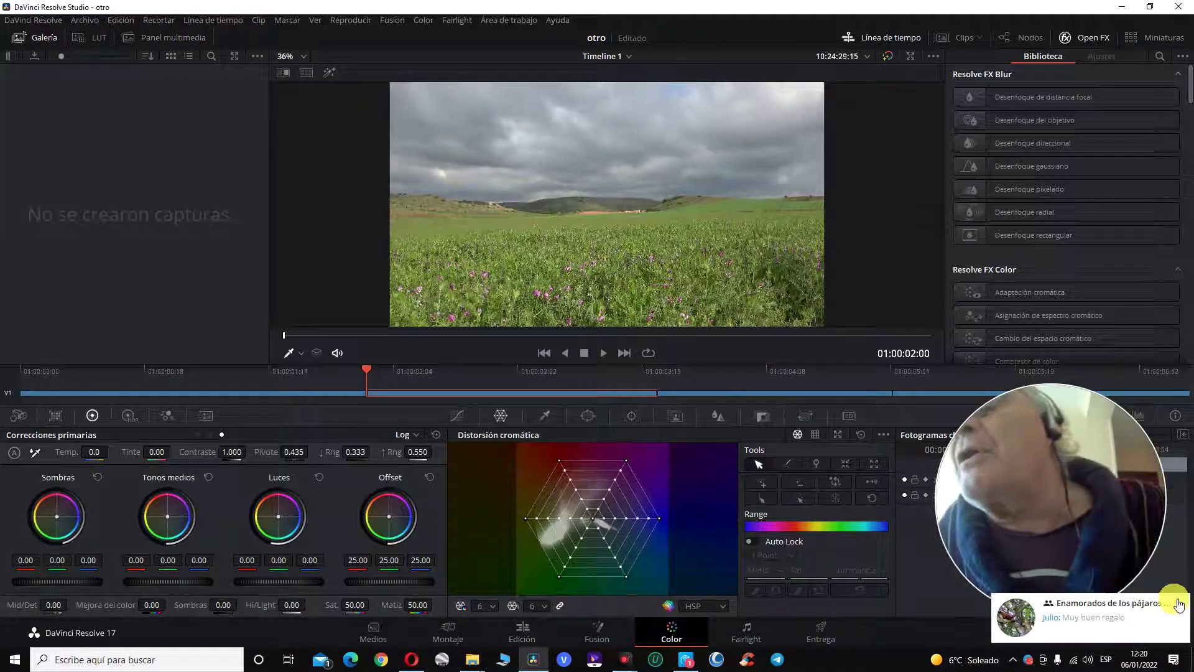
pyautogui.click(1187, 602)
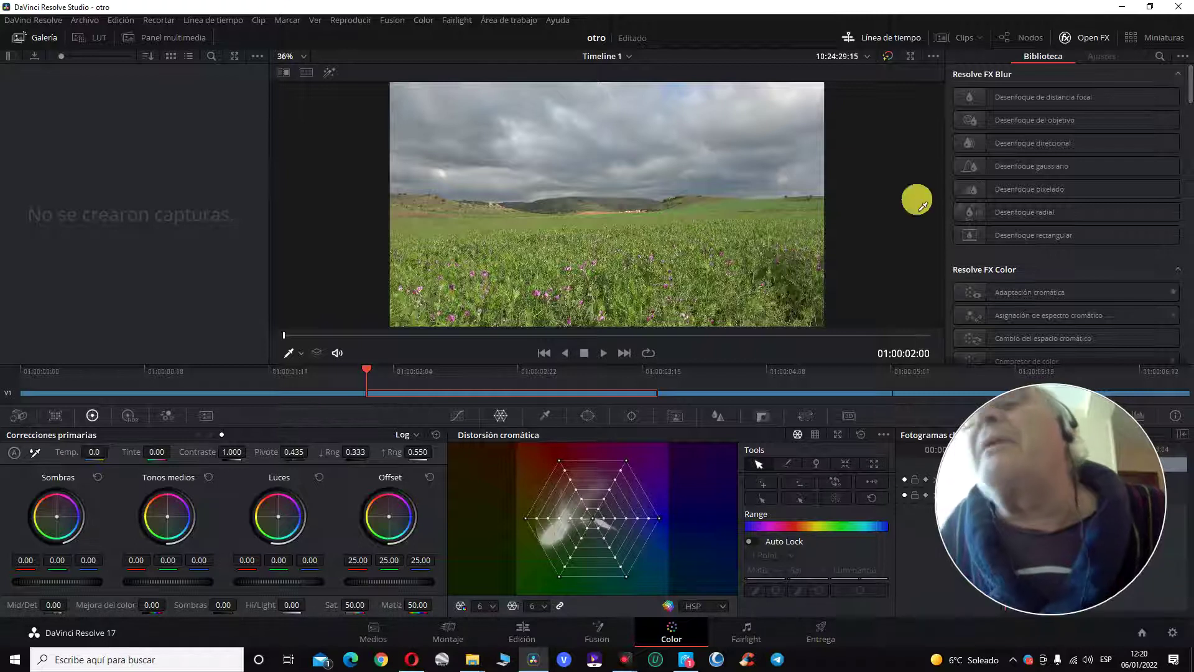
pyautogui.click(624, 171)
pyautogui.click(621, 181)
pyautogui.click(623, 181)
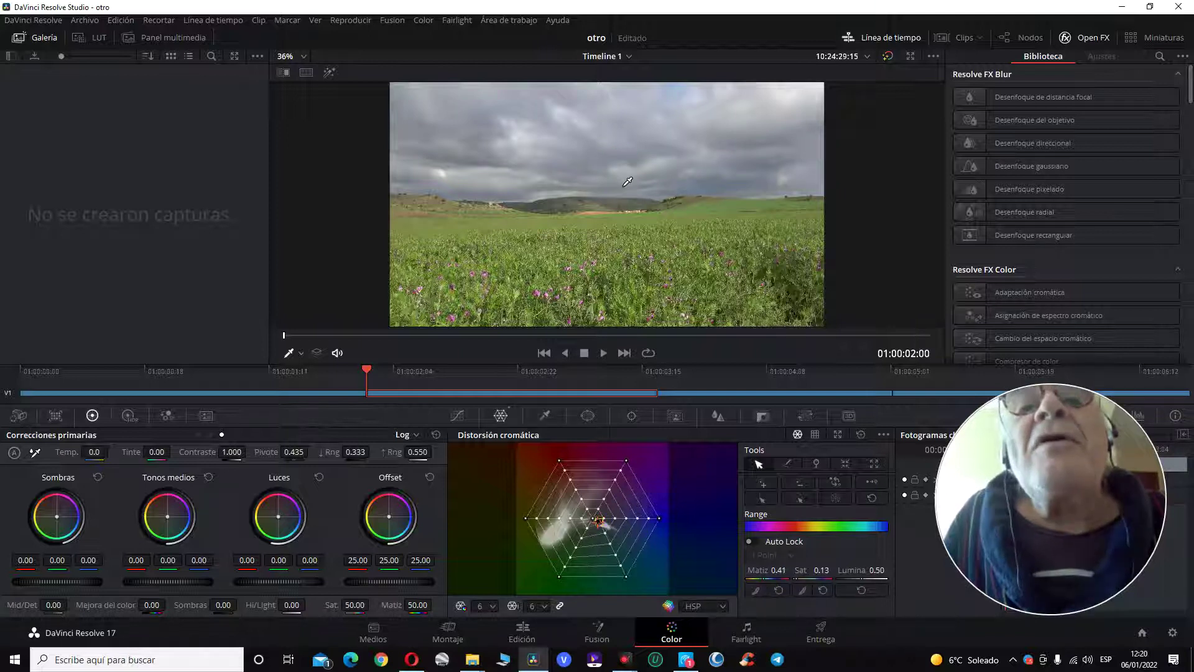
pyautogui.click(620, 169)
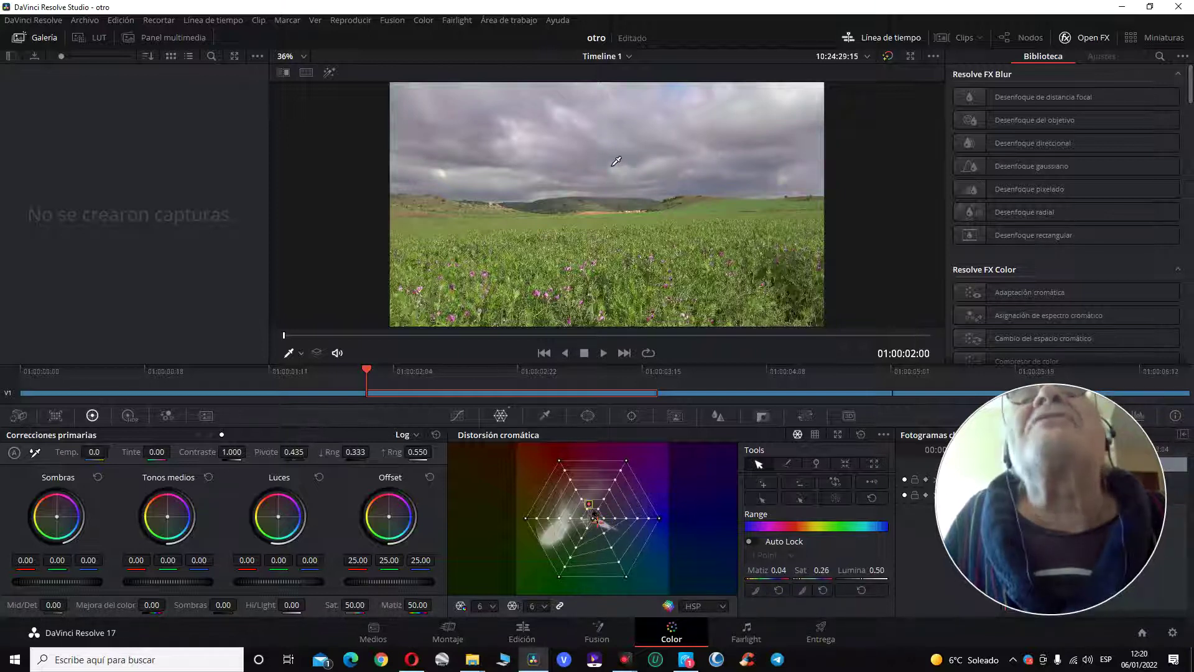
# - Drag the sky warp point toward magenta and boost its saturation for a pink sky
pyautogui.moveTo(614, 151)
pyautogui.mouseDown()
pyautogui.moveTo(618, 142)
pyautogui.moveTo(735, 244)
pyautogui.mouseUp()
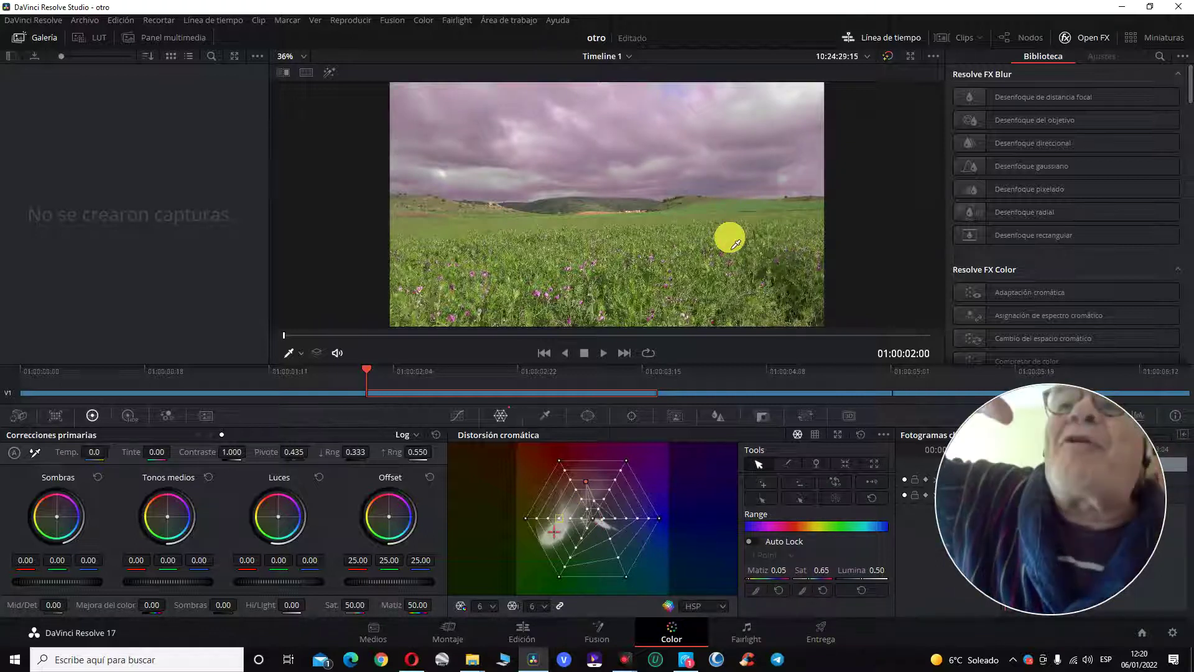
pyautogui.moveTo(736, 243); pyautogui.dragTo(684, 109)
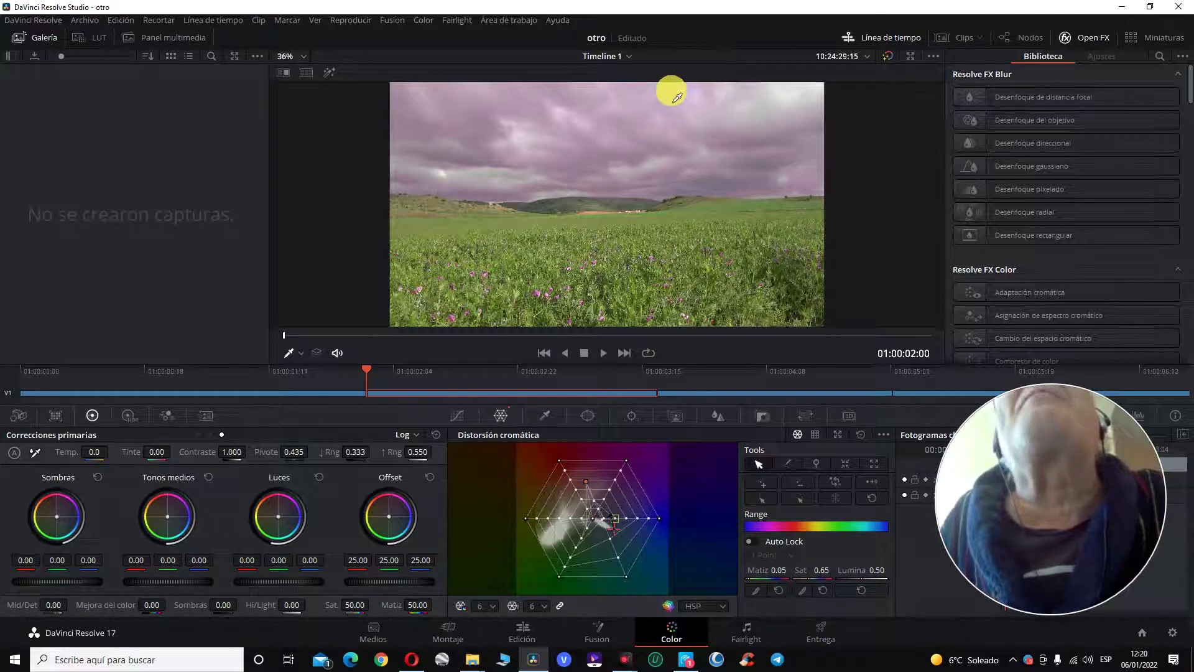
pyautogui.moveTo(678, 99); pyautogui.dragTo(671, 103)
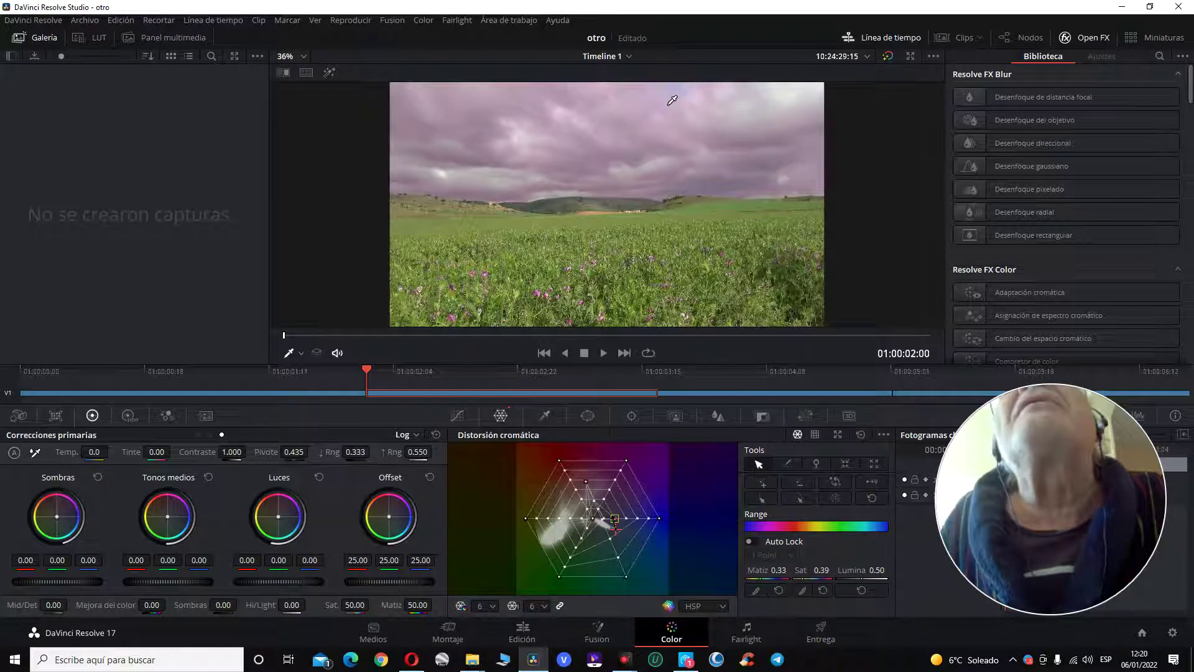
pyautogui.moveTo(679, 103); pyautogui.dragTo(687, 98)
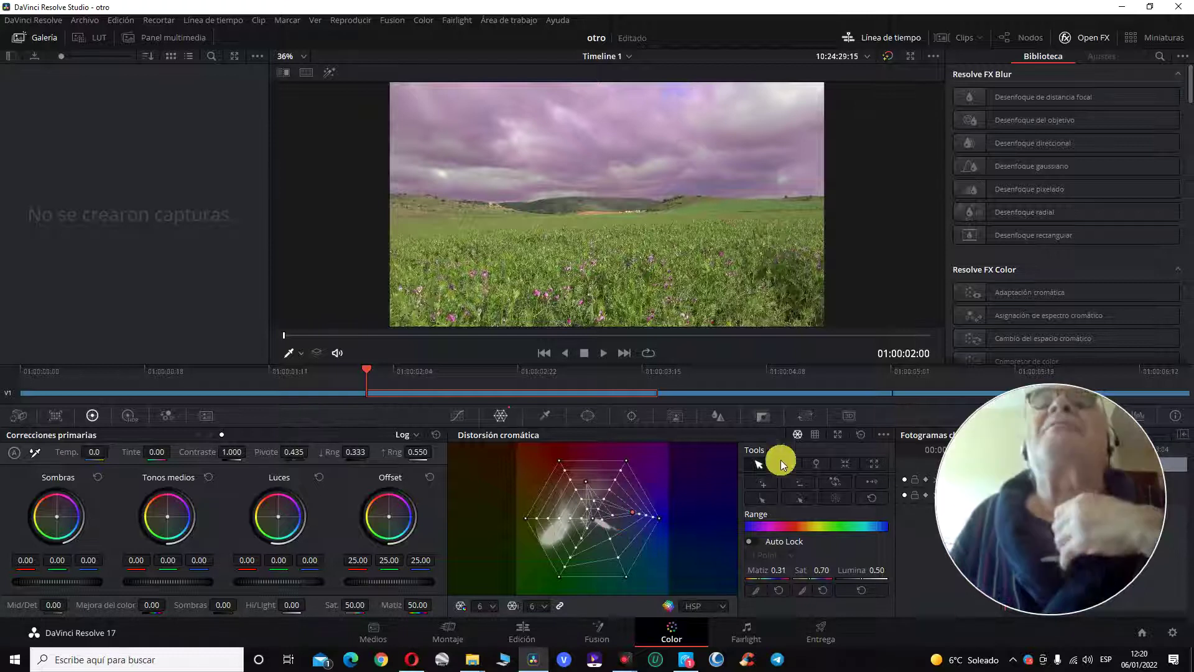
pyautogui.click(644, 515)
pyautogui.moveTo(644, 515); pyautogui.dragTo(633, 515)
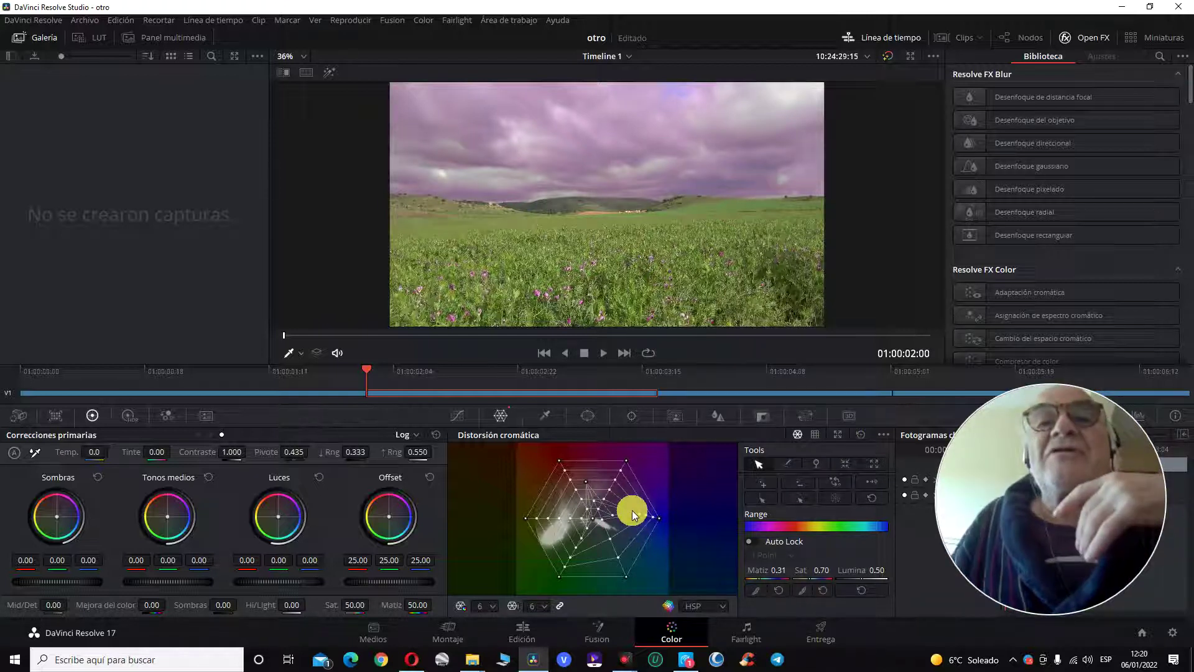
# - Undo the stray warp move and sample the grass colour in the viewer
pyautogui.hotkey('ctrl', 'z')
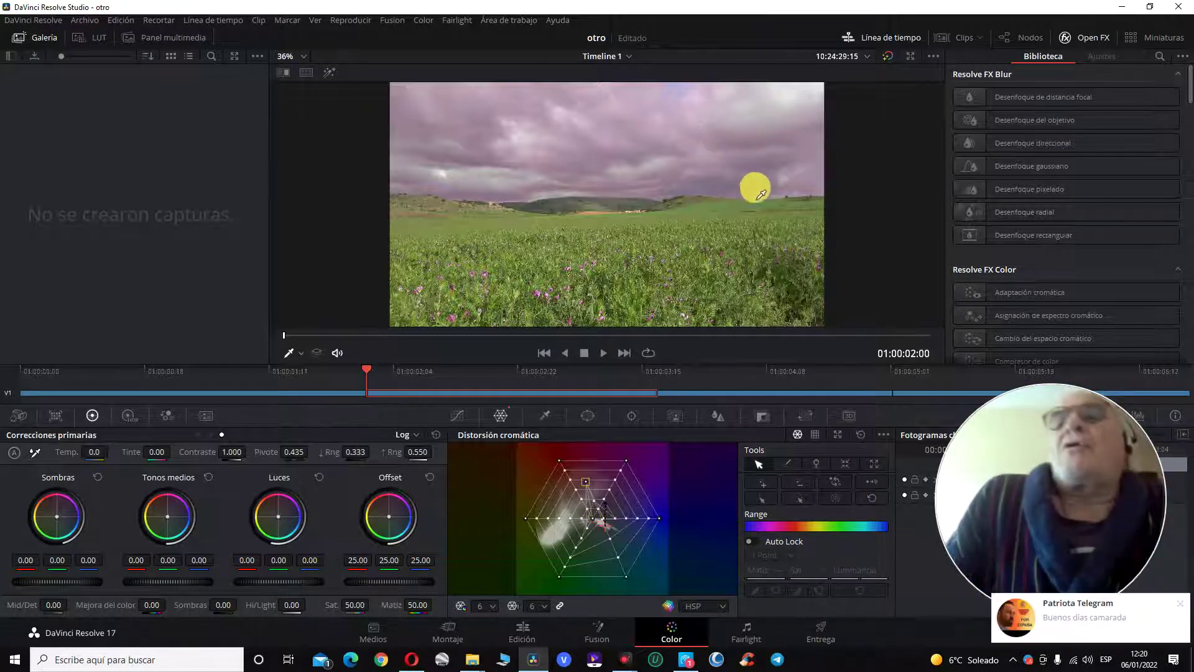
pyautogui.click(1185, 608)
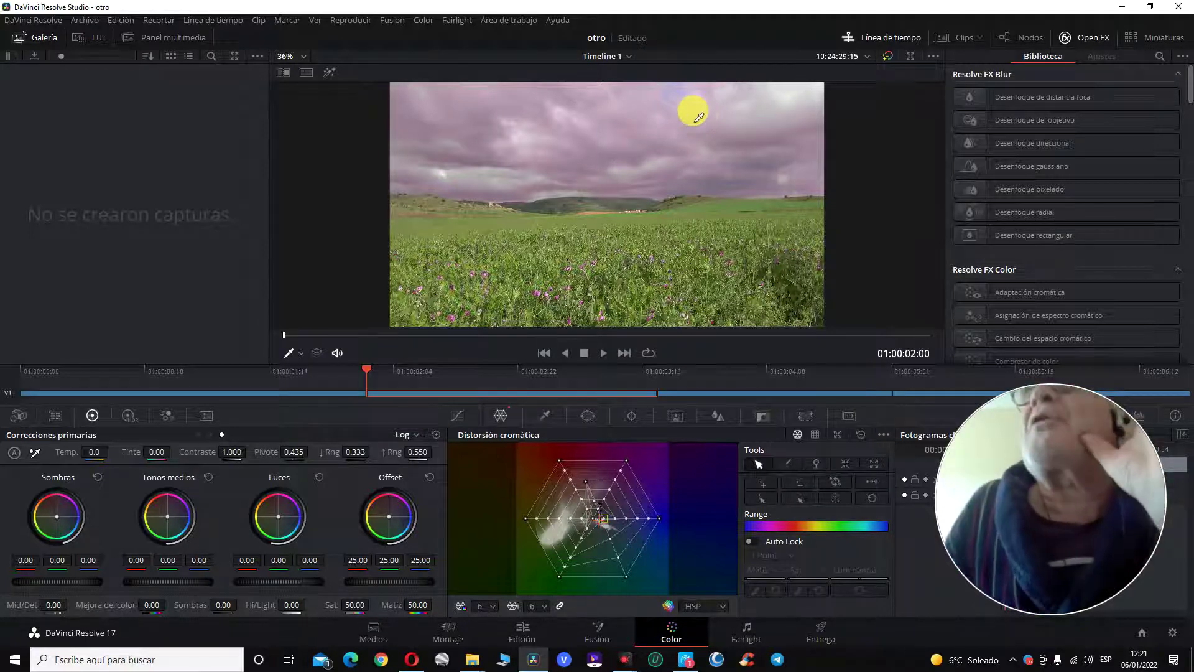
pyautogui.click(638, 243)
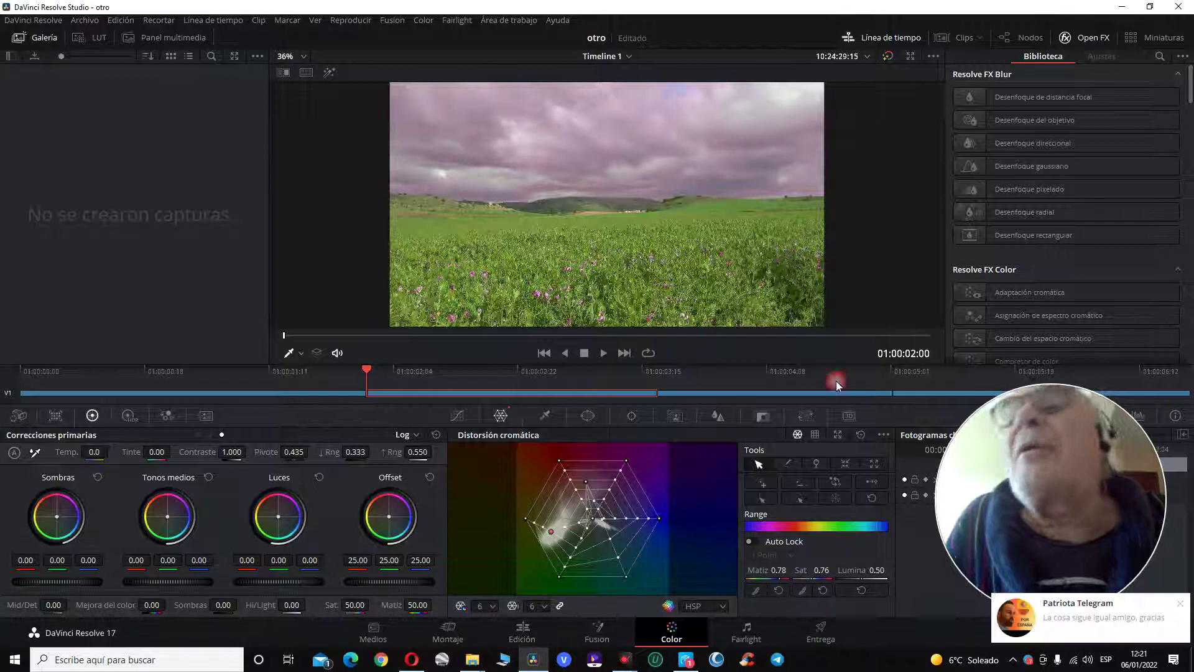
pyautogui.click(1181, 600)
pyautogui.click(583, 239)
# - Drag the grass warp point for a greener, more saturated field, then compare with bypass
pyautogui.moveTo(584, 245); pyautogui.dragTo(585, 254)
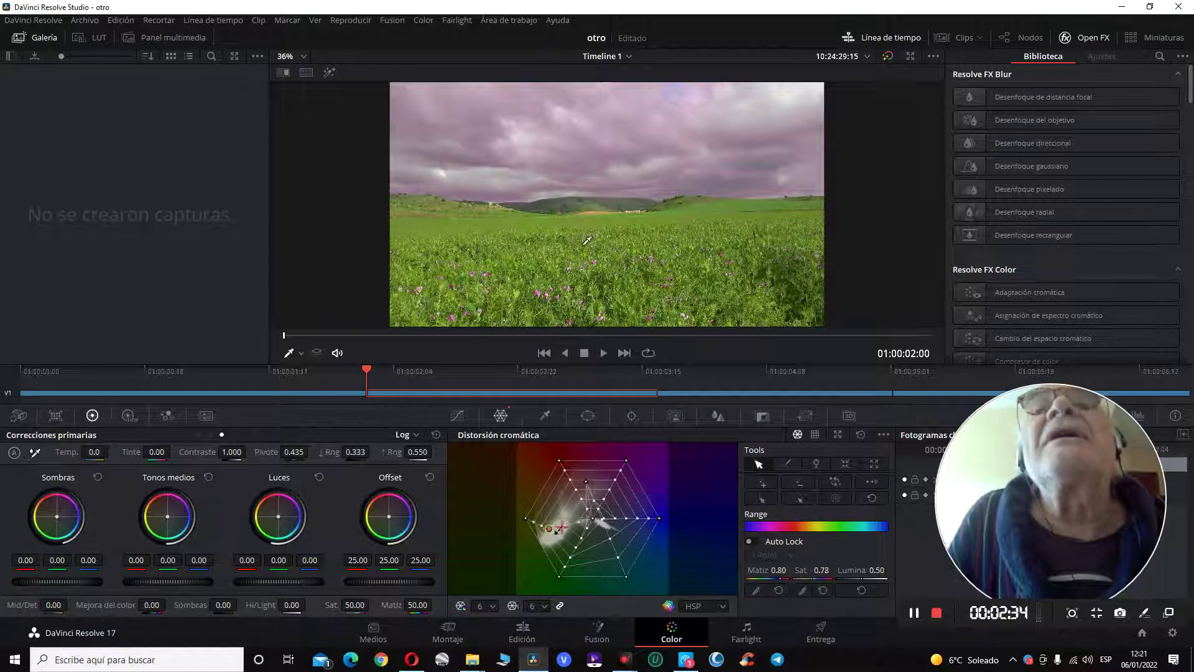
pyautogui.moveTo(587, 251); pyautogui.dragTo(580, 249)
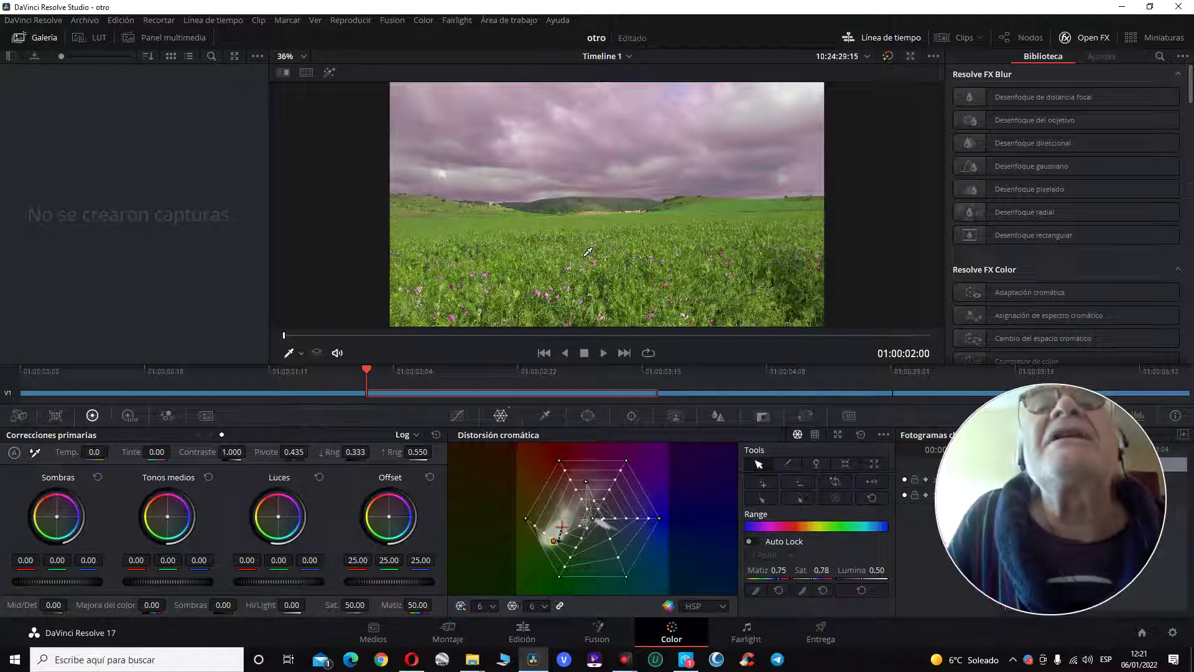
pyautogui.moveTo(593, 247); pyautogui.dragTo(594, 248)
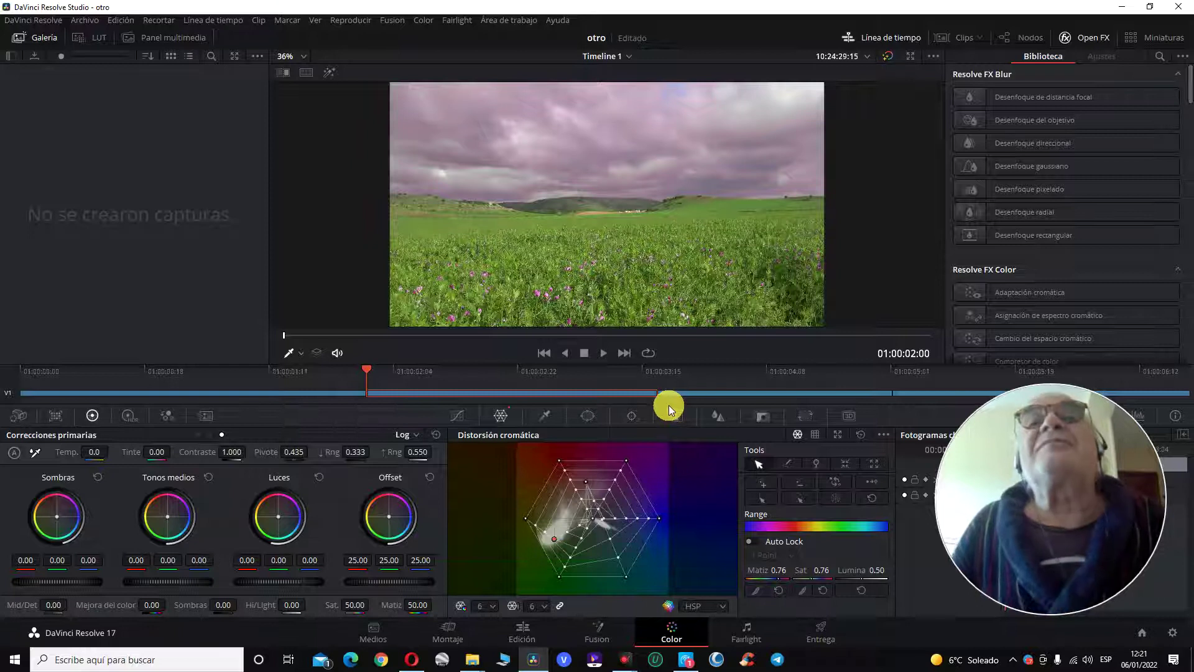
pyautogui.hotkey('shift', 'd')
pyautogui.hotkey('shift', 'd')
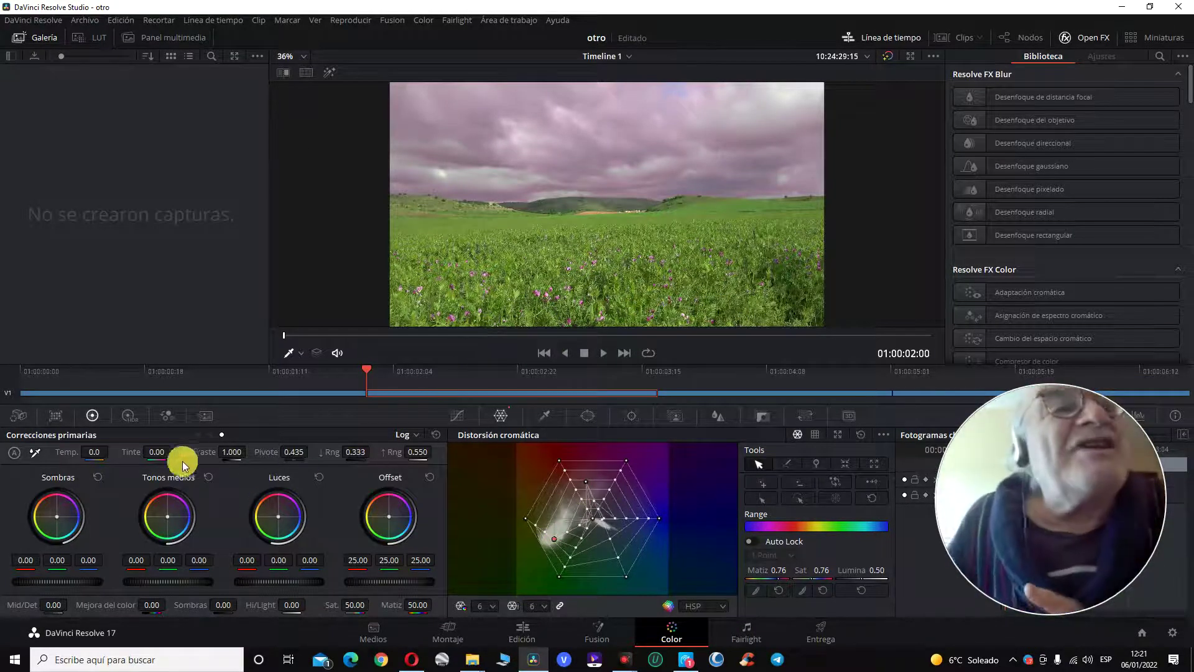
# - Raise the second clip's contrast slightly and lower offset from 25.00 to 19.90
pyautogui.moveTo(231, 458); pyautogui.dragTo(248, 452)
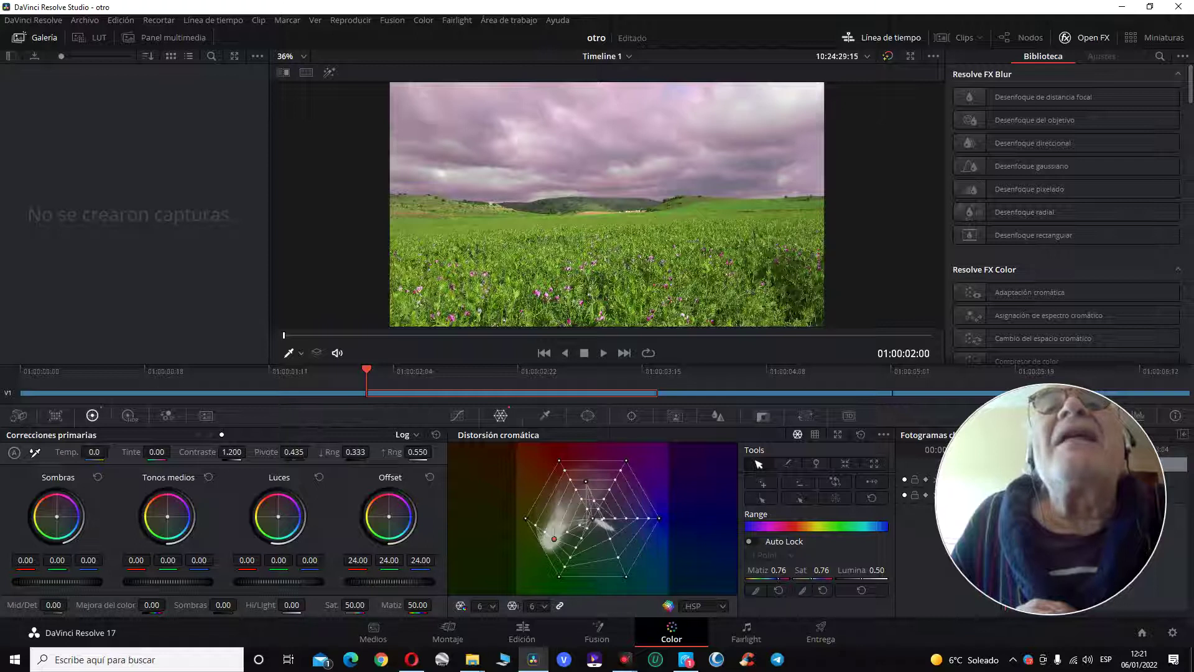
pyautogui.moveTo(389, 582); pyautogui.dragTo(376, 581)
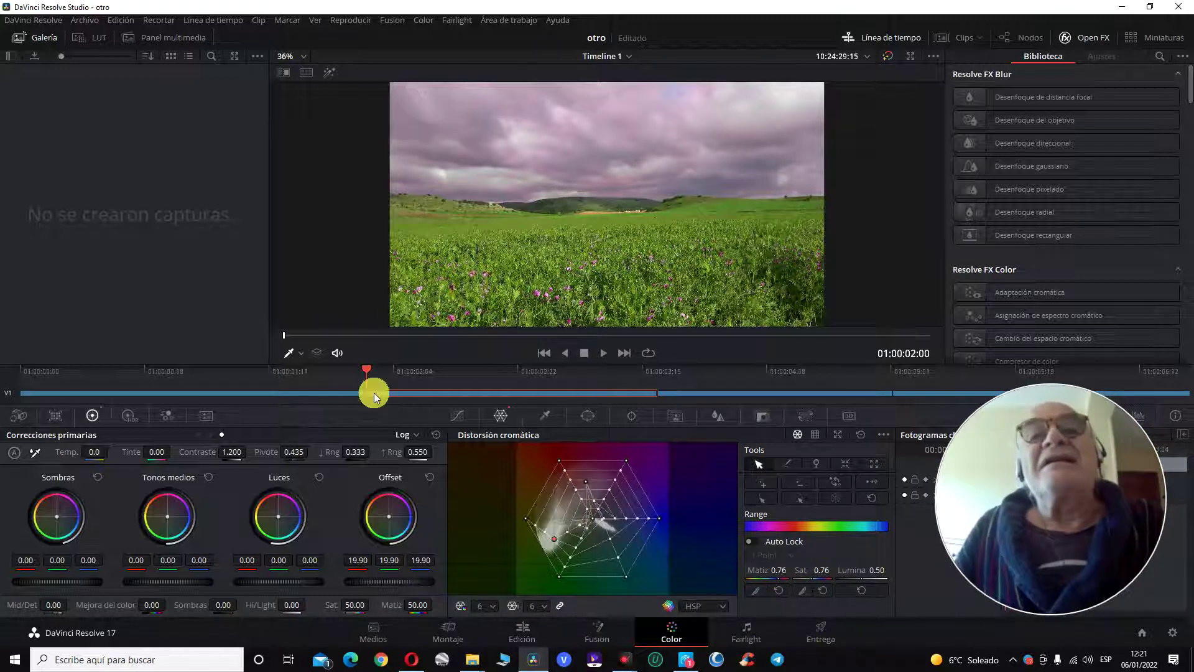
# - Compare the first and second clips, then set both Chroma Warp grid resolutions to 16
pyautogui.click(252, 393)
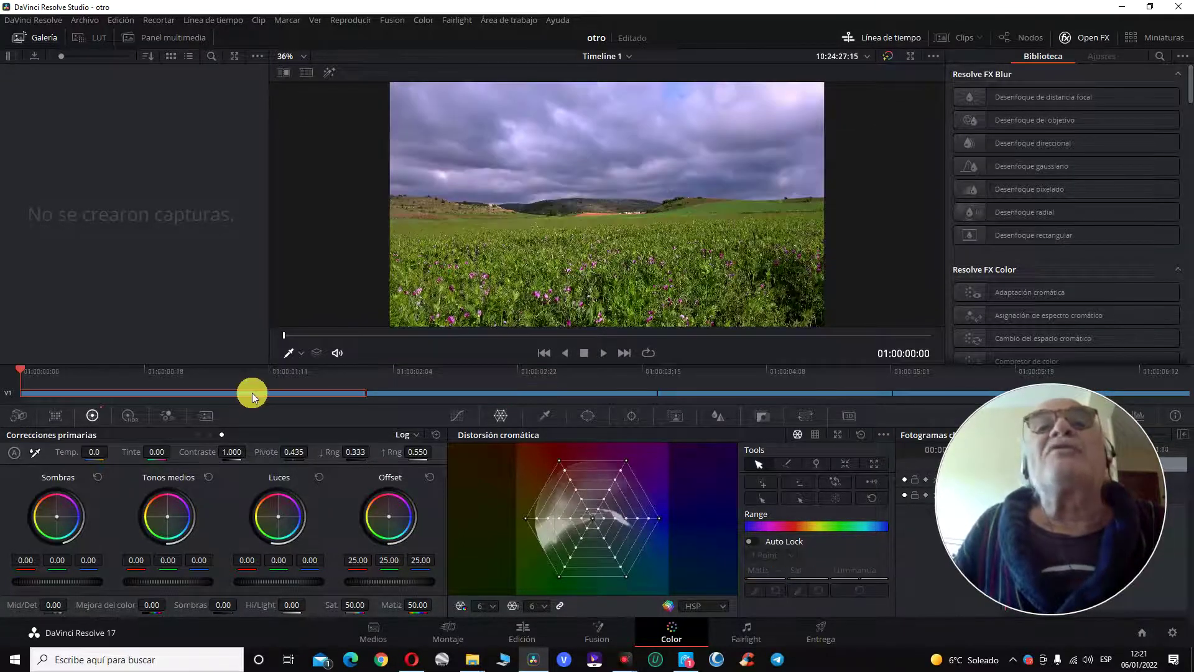
pyautogui.click(502, 396)
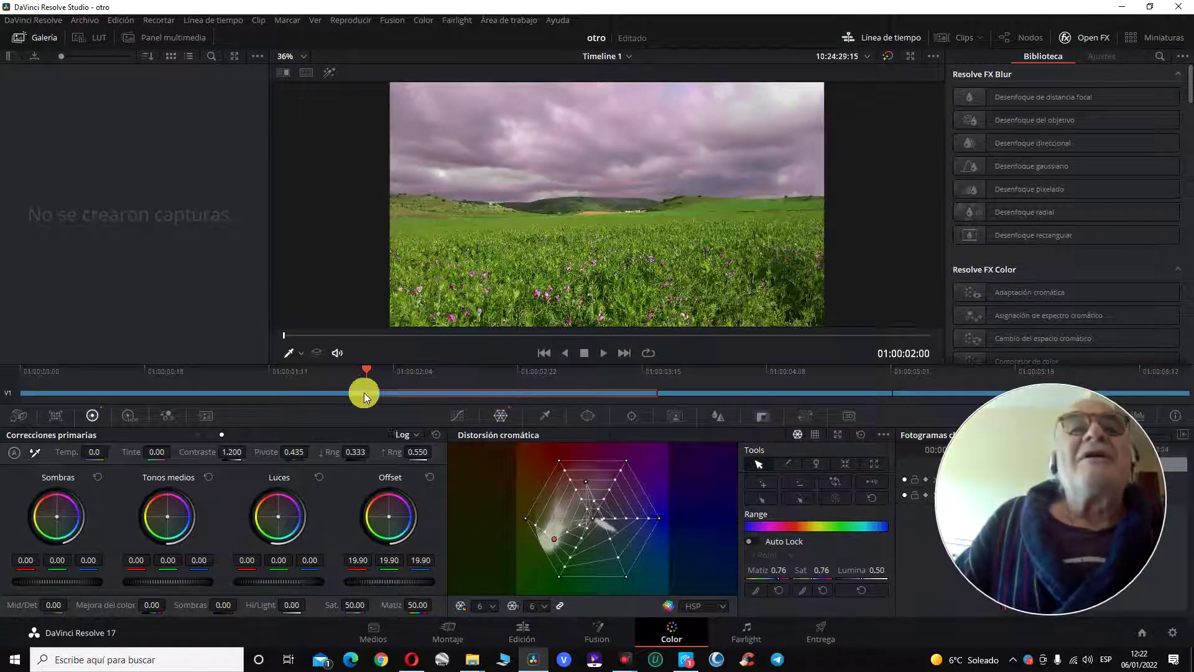
pyautogui.click(326, 390)
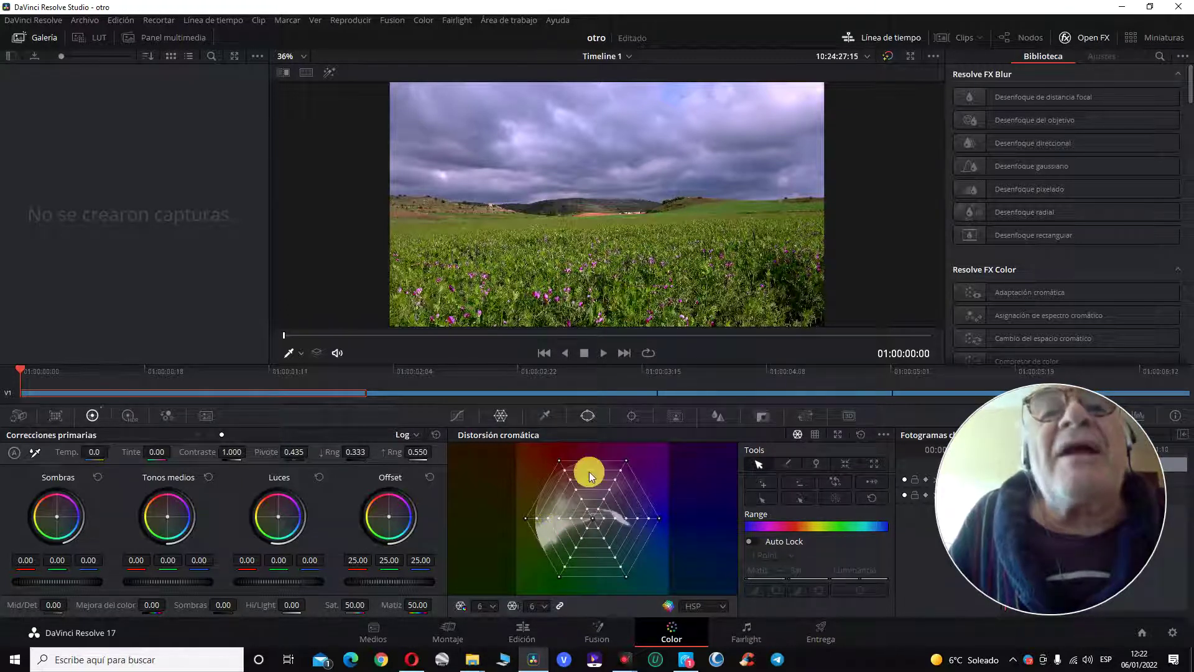
pyautogui.click(546, 606)
pyautogui.click(543, 590)
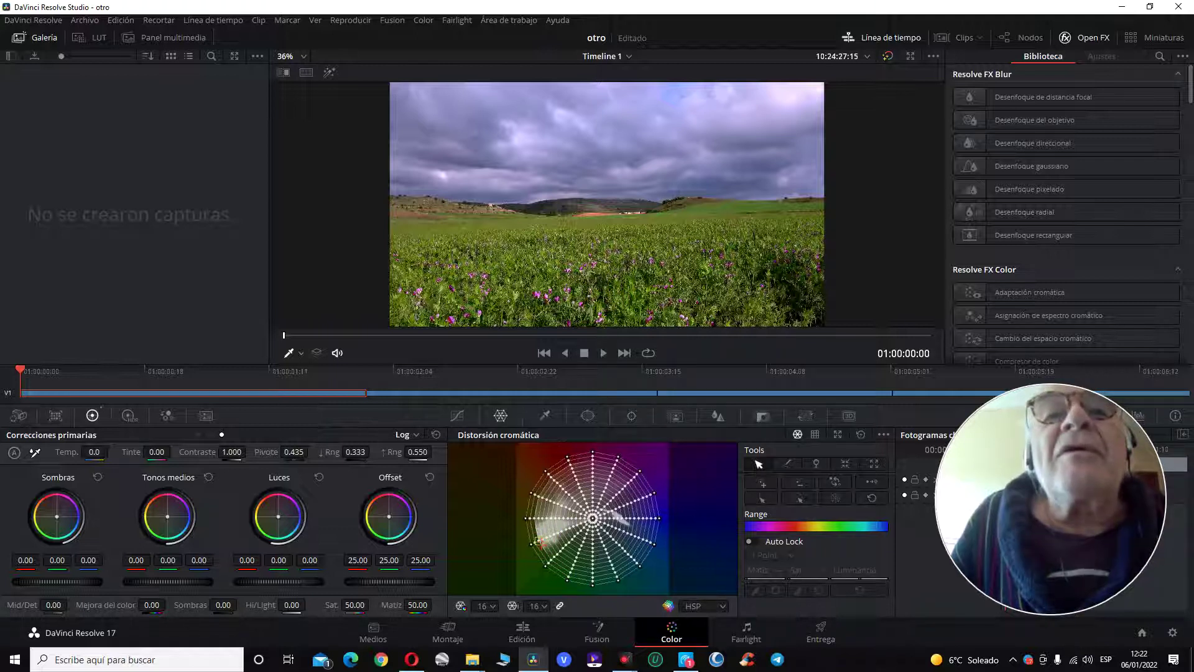
# - On the second clip, push the grass warp point's saturation to 1.41 and open the grid resolution list
pyautogui.moveTo(655, 298); pyautogui.dragTo(654, 306)
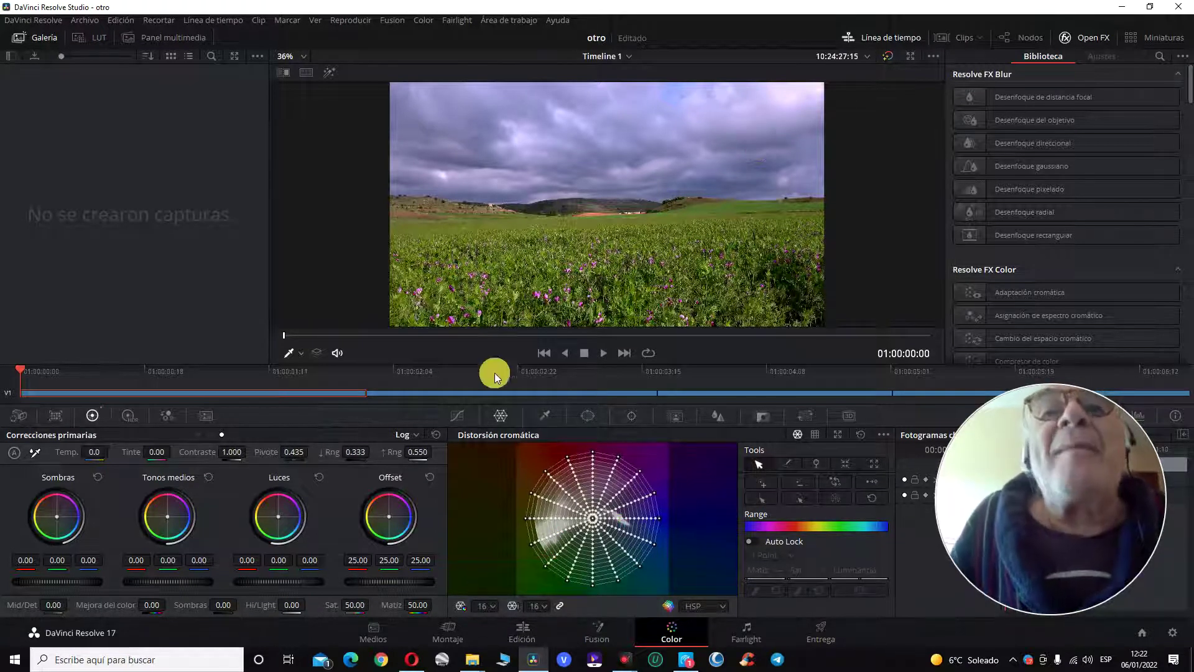
pyautogui.click(454, 391)
pyautogui.moveTo(548, 324)
pyautogui.mouseDown()
pyautogui.moveTo(585, 301)
pyautogui.moveTo(515, 625)
pyautogui.mouseUp()
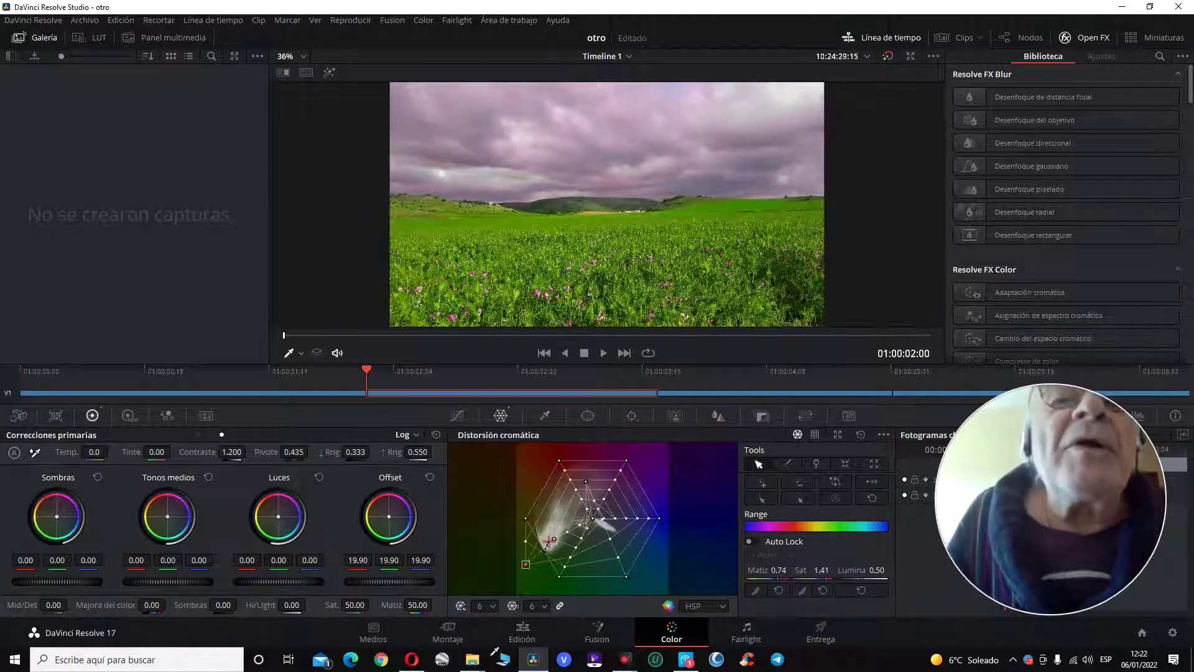
pyautogui.click(533, 612)
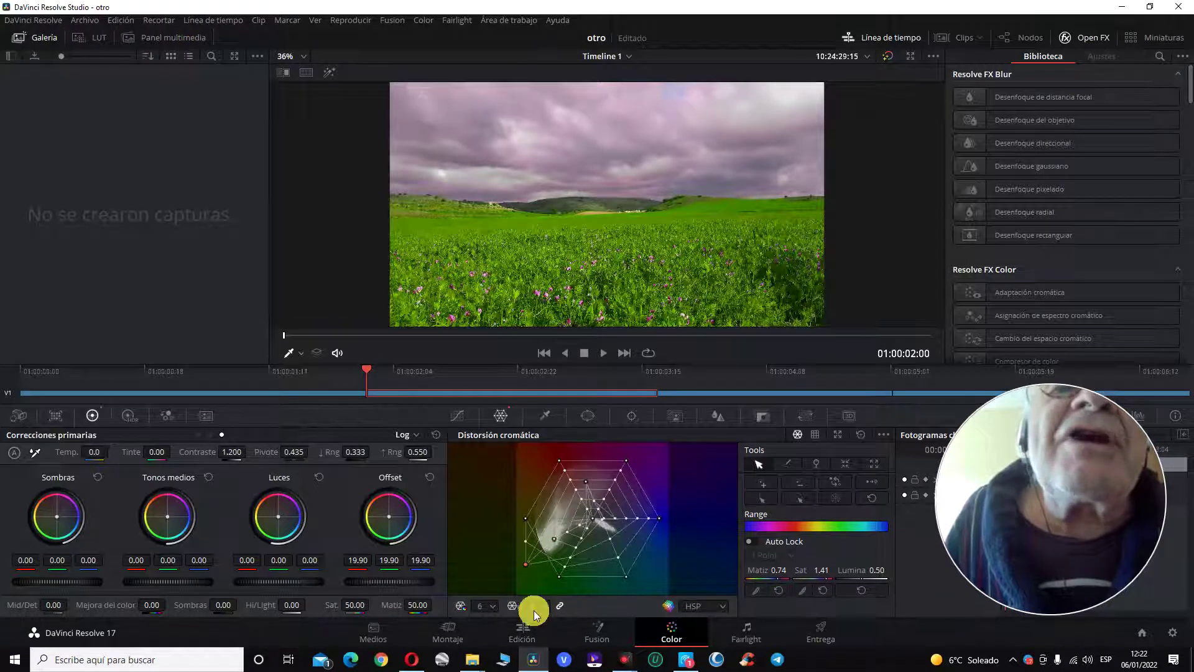
# - Switch the Chroma Warp grid to 16 points and pull a point inward to lower saturation
pyautogui.click(544, 611)
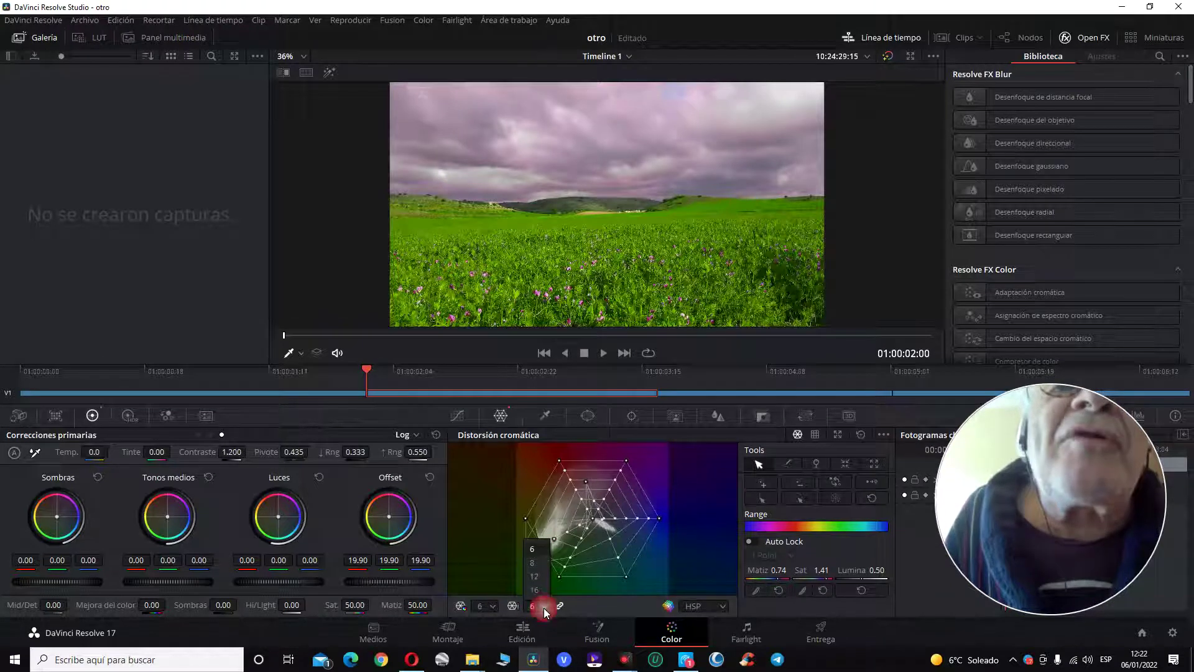
pyautogui.click(534, 592)
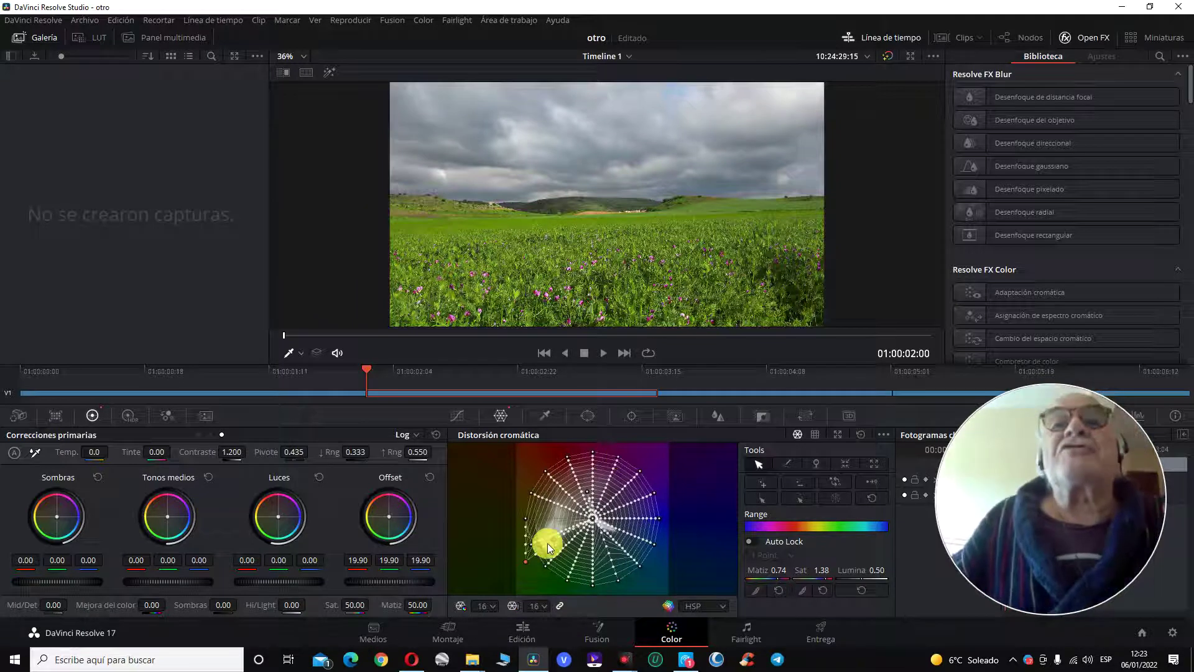
pyautogui.moveTo(525, 562); pyautogui.dragTo(541, 548)
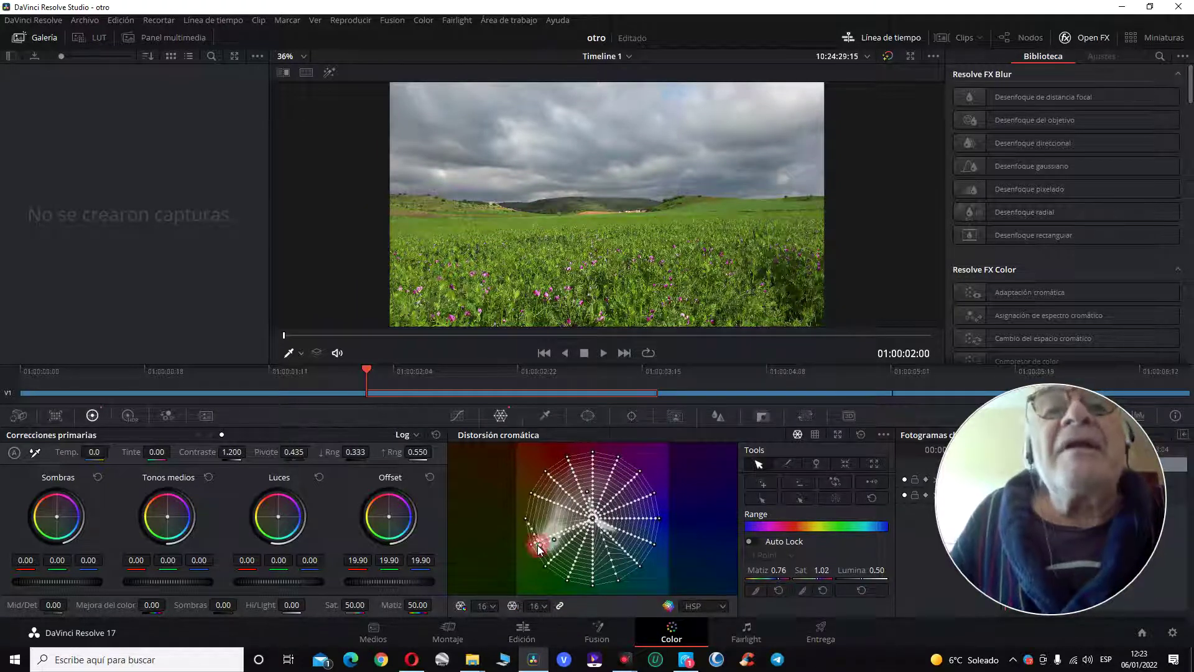
# - Sample the field colour and drag its warp point to saturation 1.64 for vivid green
pyautogui.click(607, 286)
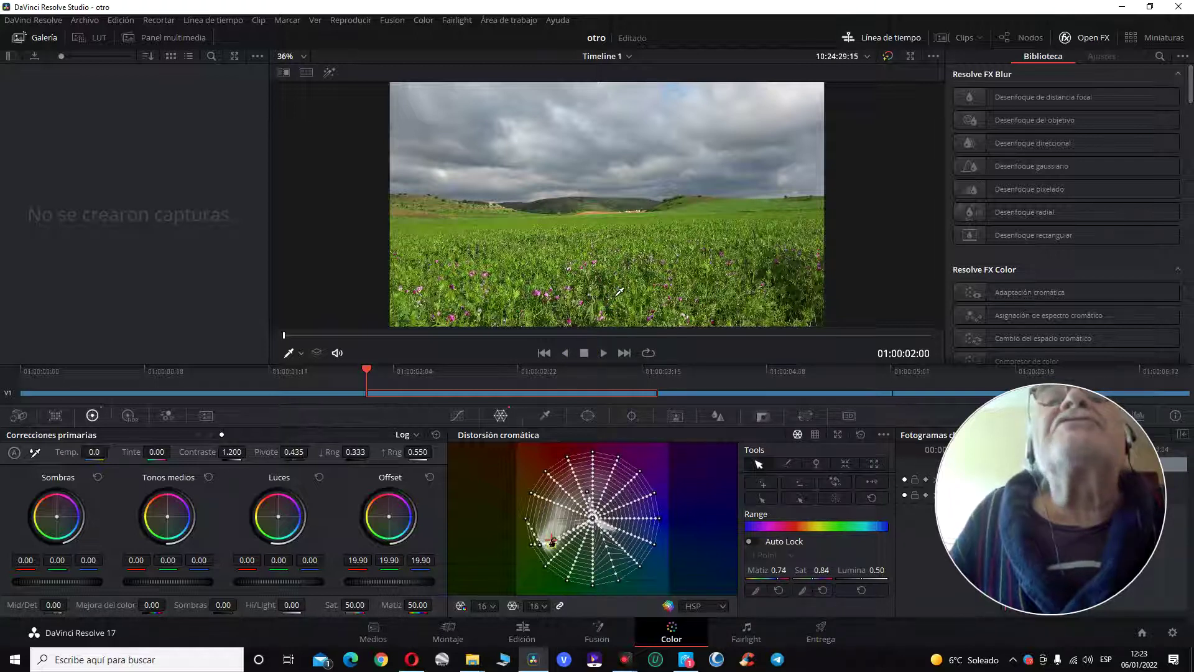
pyautogui.click(603, 301)
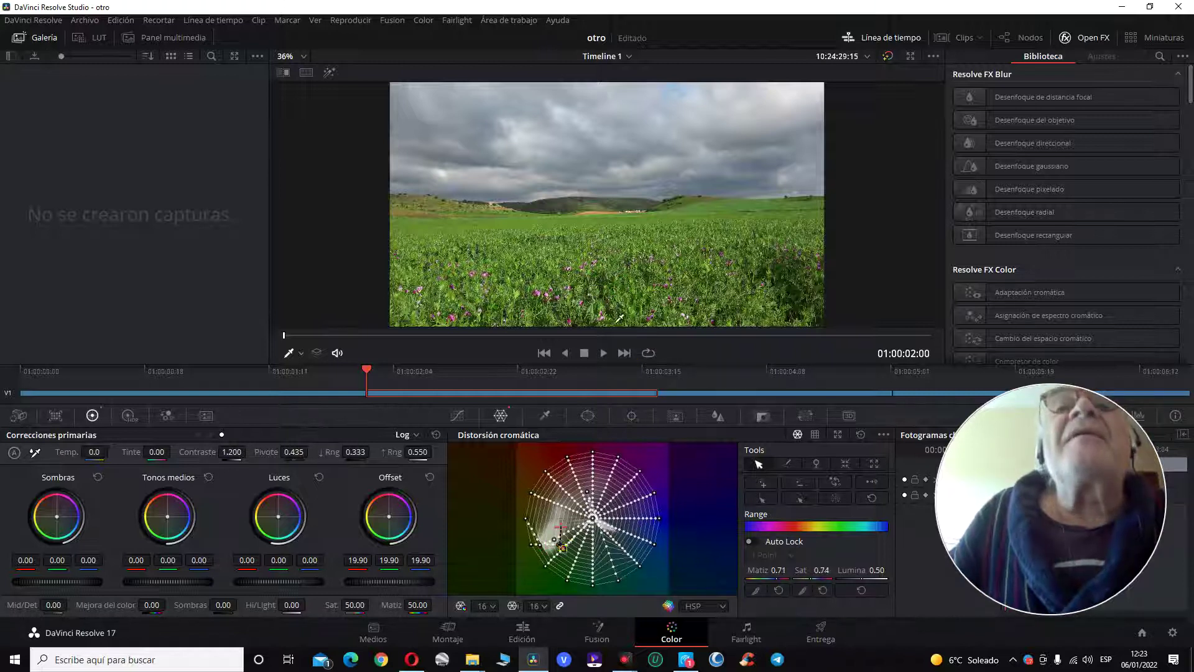
pyautogui.click(544, 269)
pyautogui.click(551, 301)
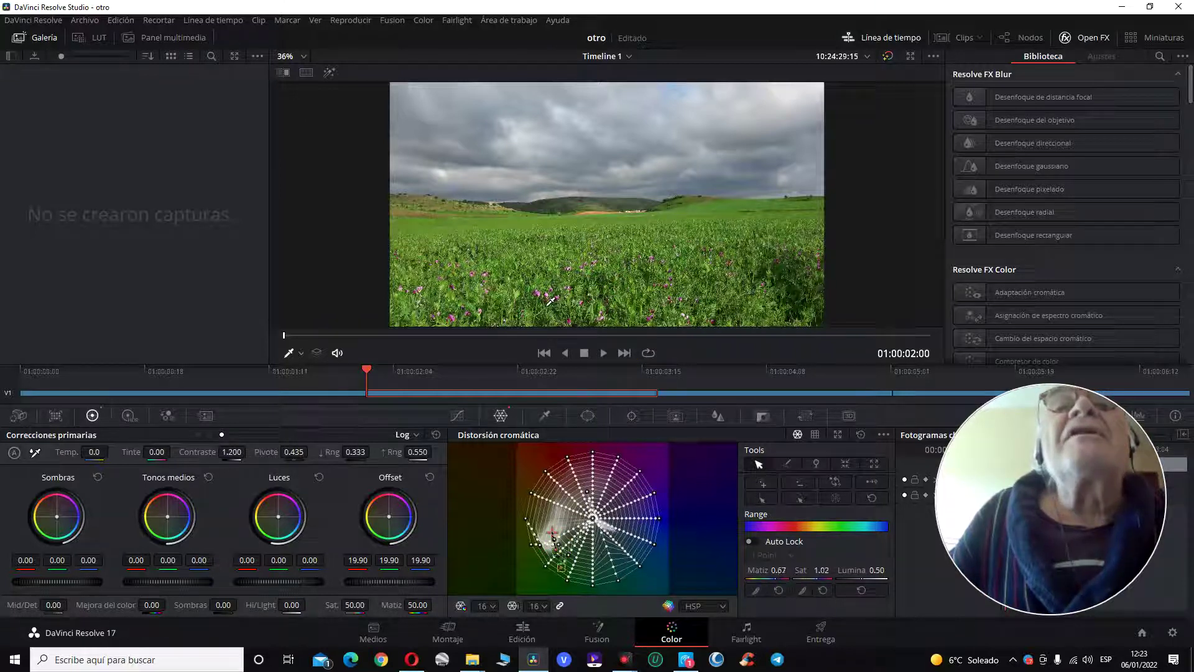
pyautogui.moveTo(533, 297)
pyautogui.mouseDown()
pyautogui.moveTo(528, 287)
pyautogui.moveTo(375, 379)
pyautogui.mouseUp()
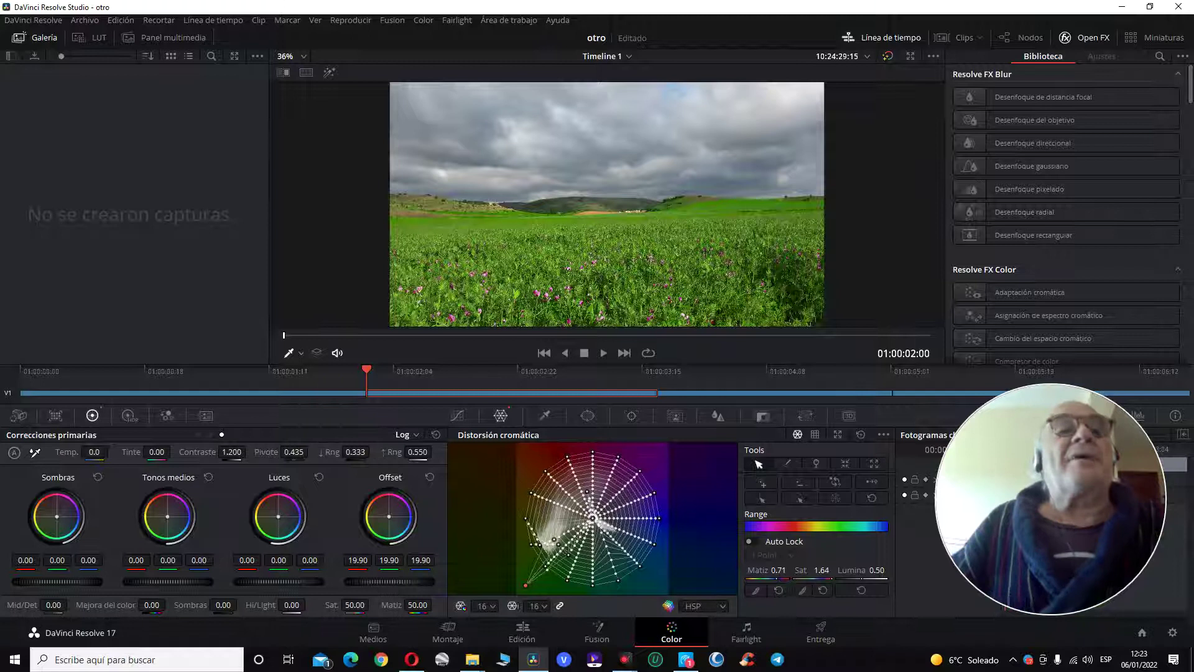
# - Toggle repeatedly between the first and second clips to compare their grades
pyautogui.click(318, 391)
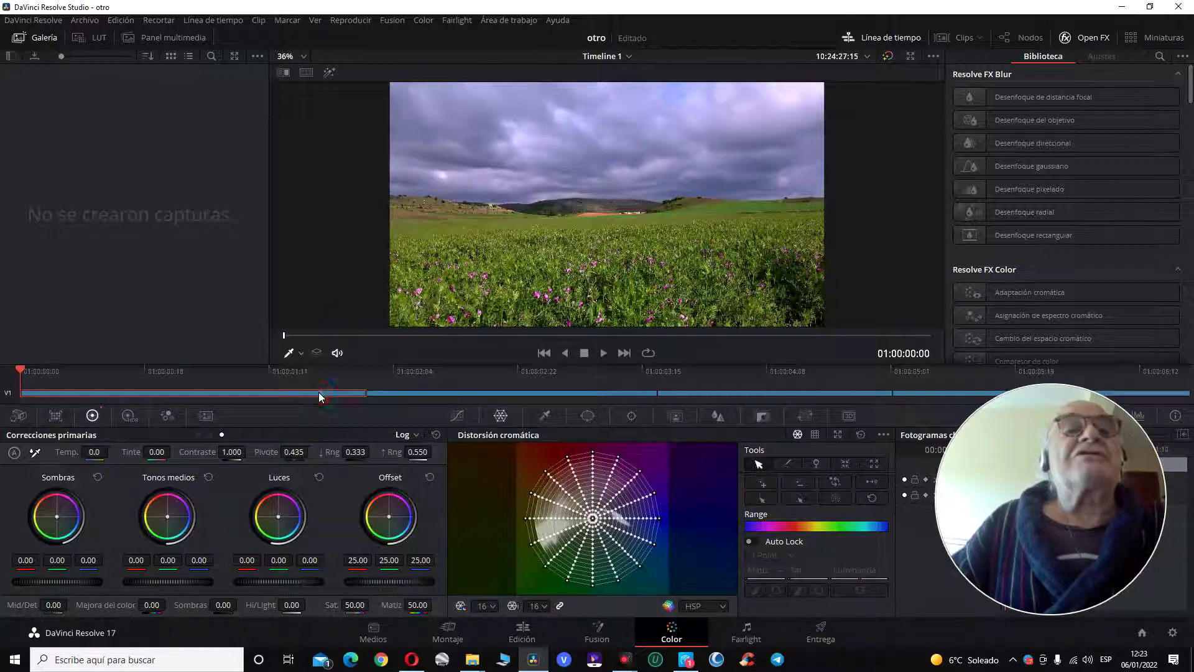
pyautogui.click(449, 394)
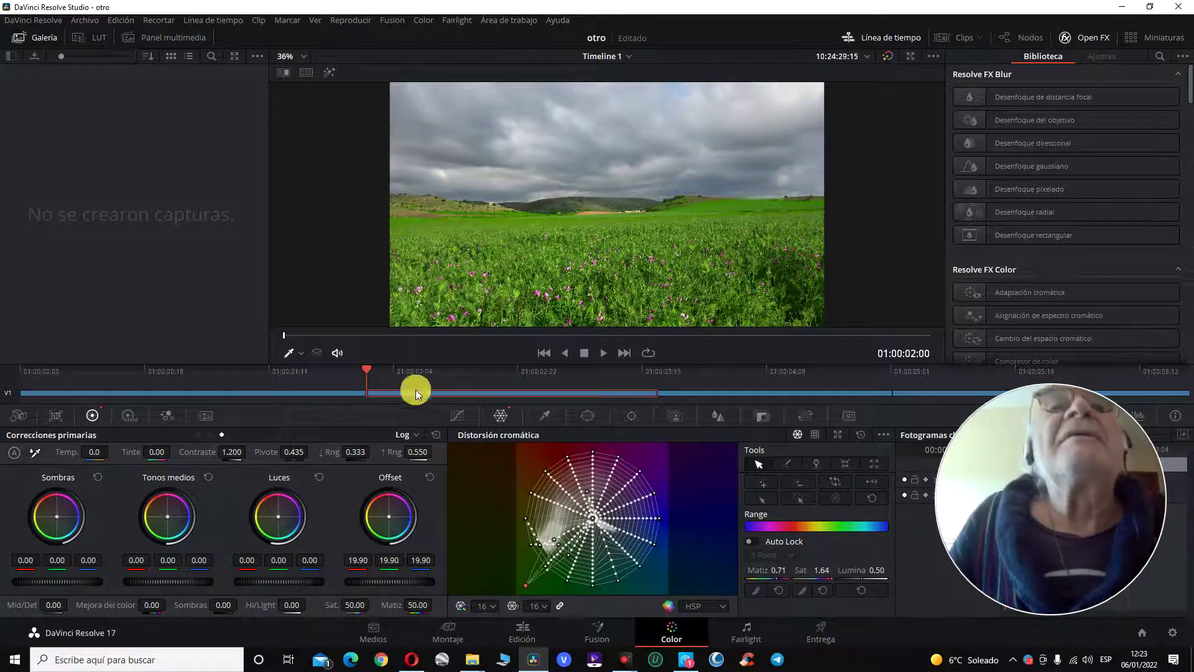
pyautogui.click(341, 393)
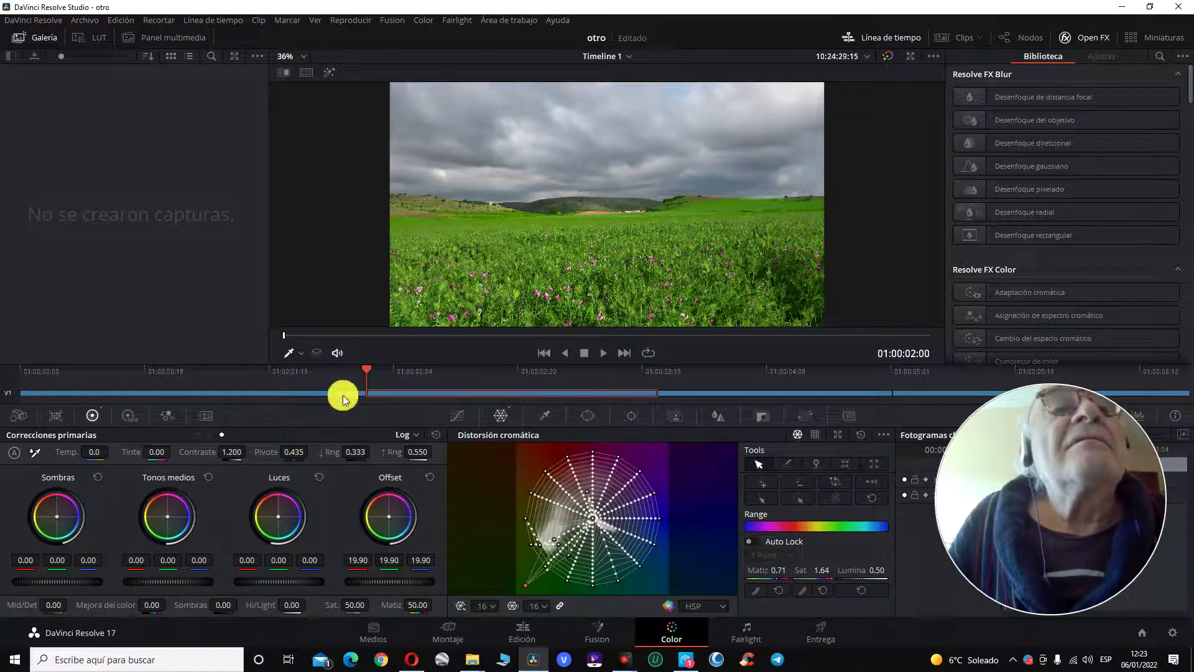
pyautogui.click(441, 393)
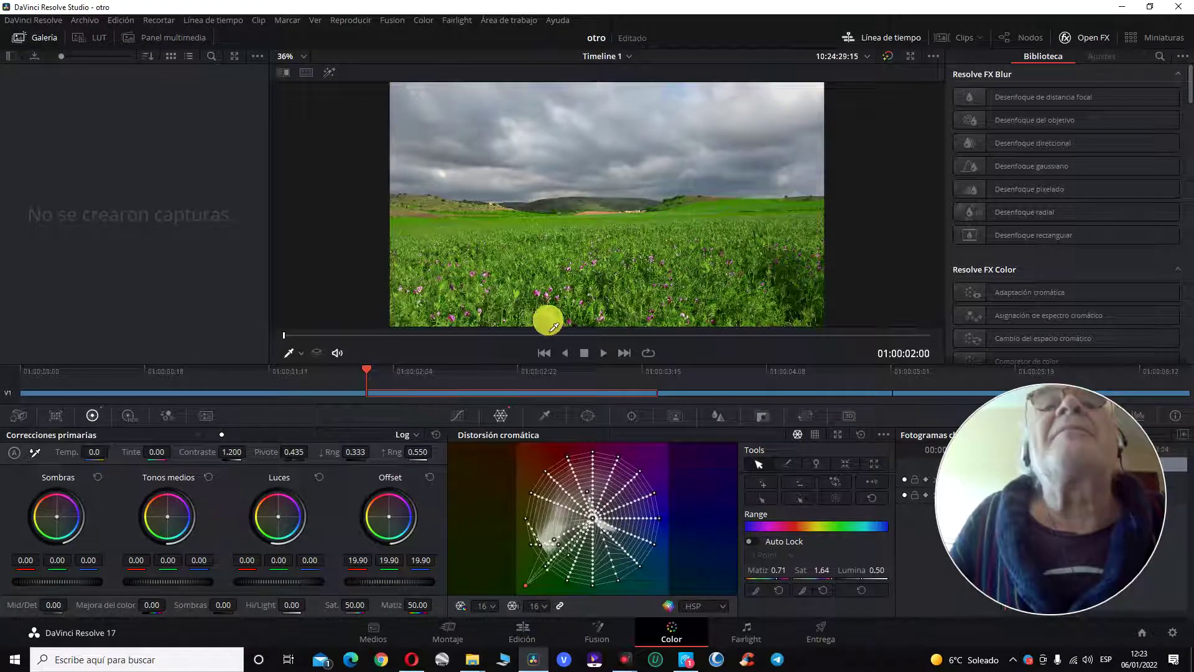
pyautogui.click(279, 395)
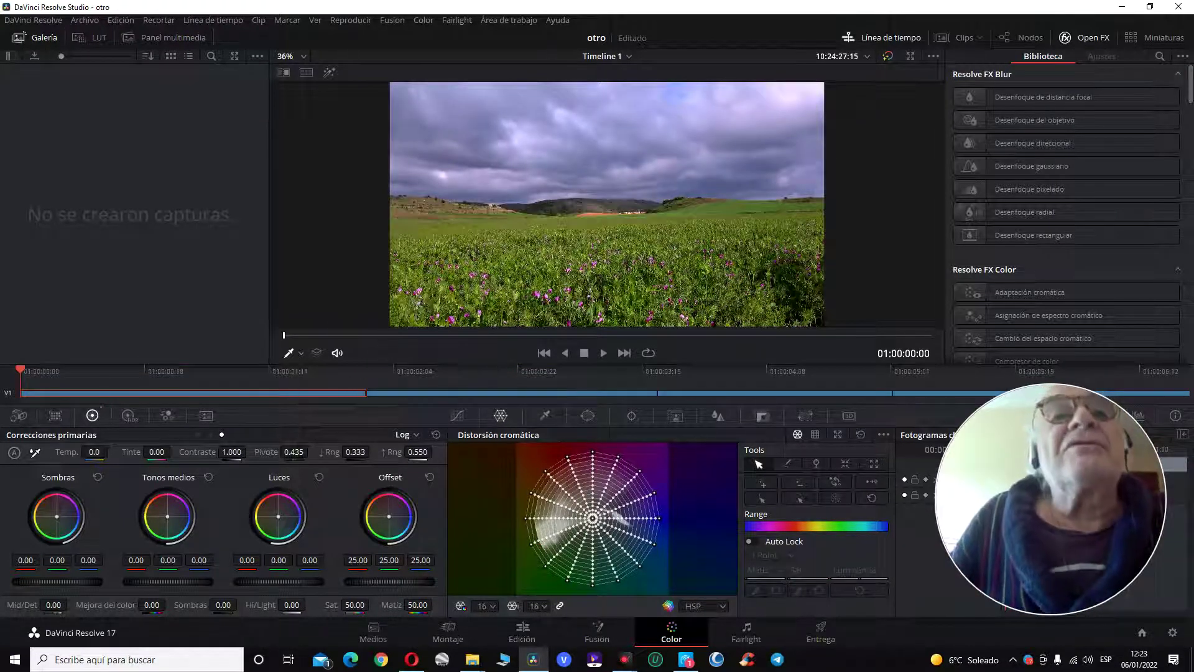
pyautogui.click(471, 395)
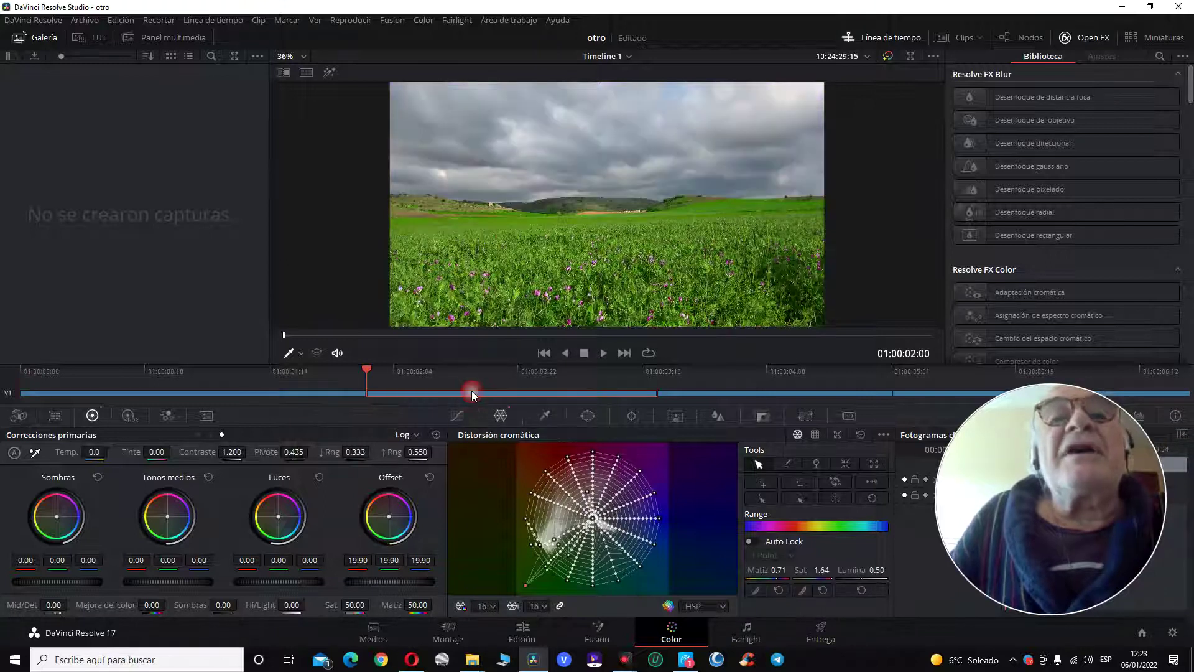
# - Reset the second clip's Chroma Warp to its default grid and compare with the first clip
pyautogui.click(858, 432)
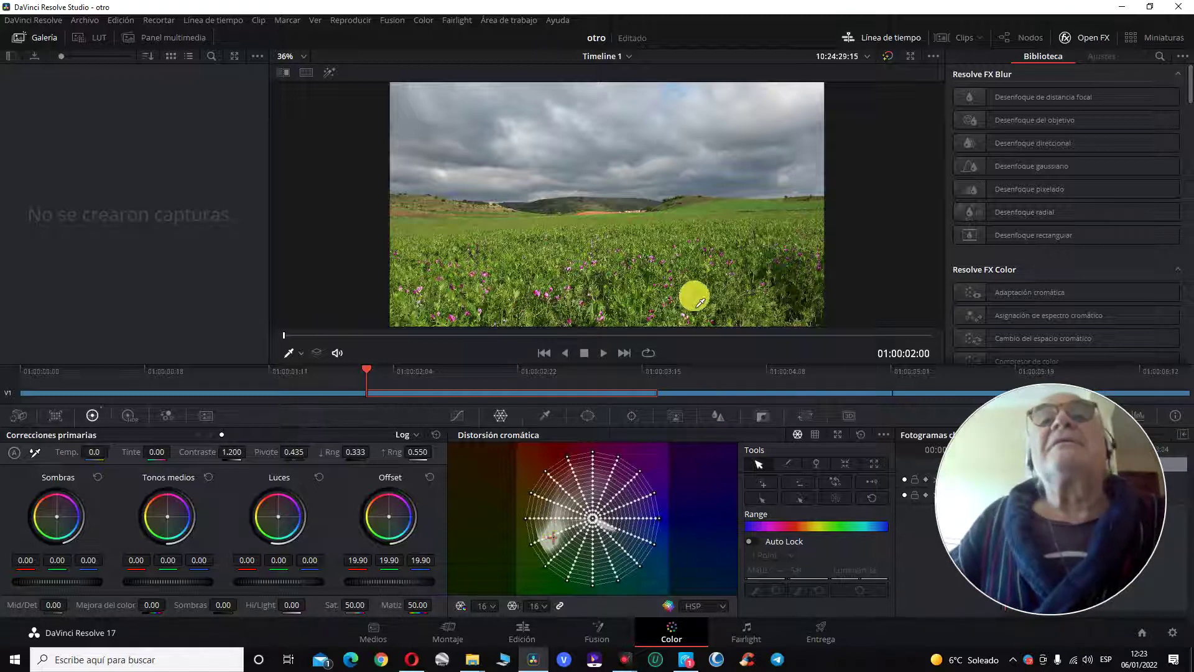
pyautogui.click(318, 391)
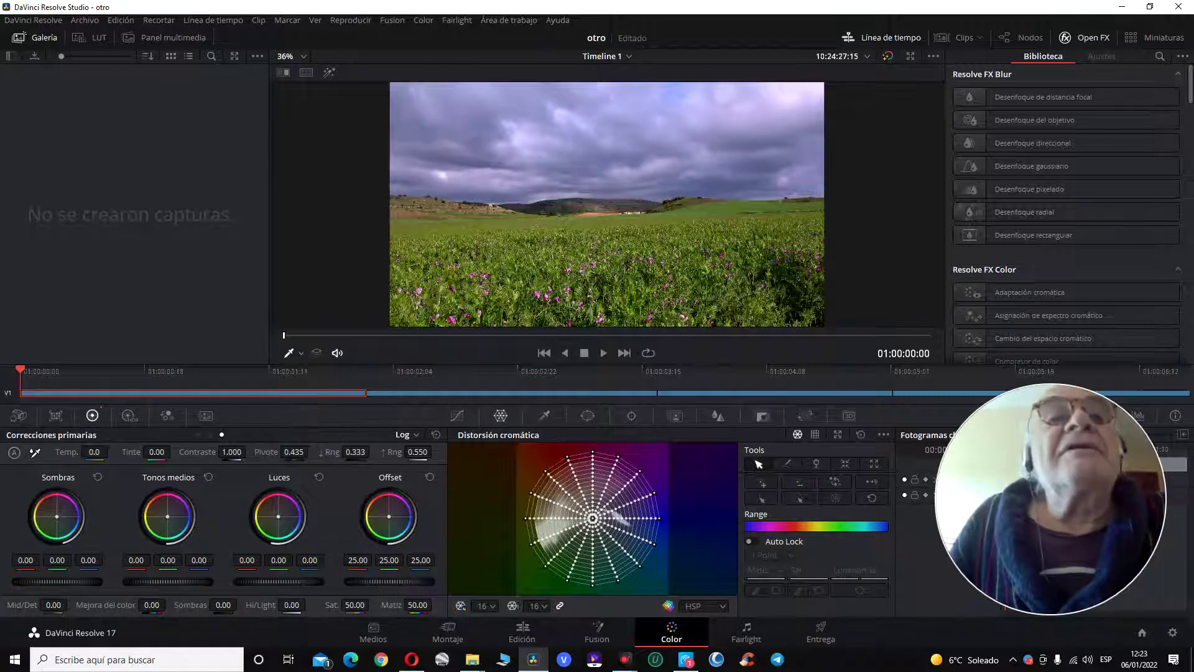
pyautogui.click(429, 392)
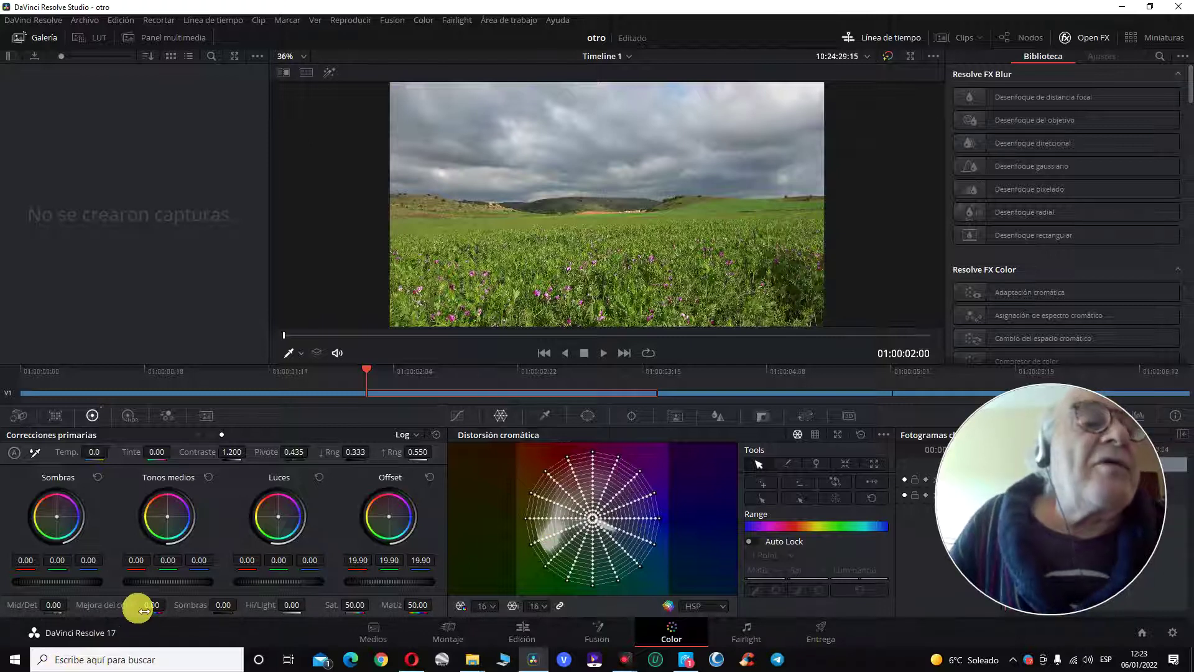
# - Raise colour intensity to about 37 and nudge the offset toward blue for a bluer sky
pyautogui.moveTo(135, 609); pyautogui.dragTo(180, 608)
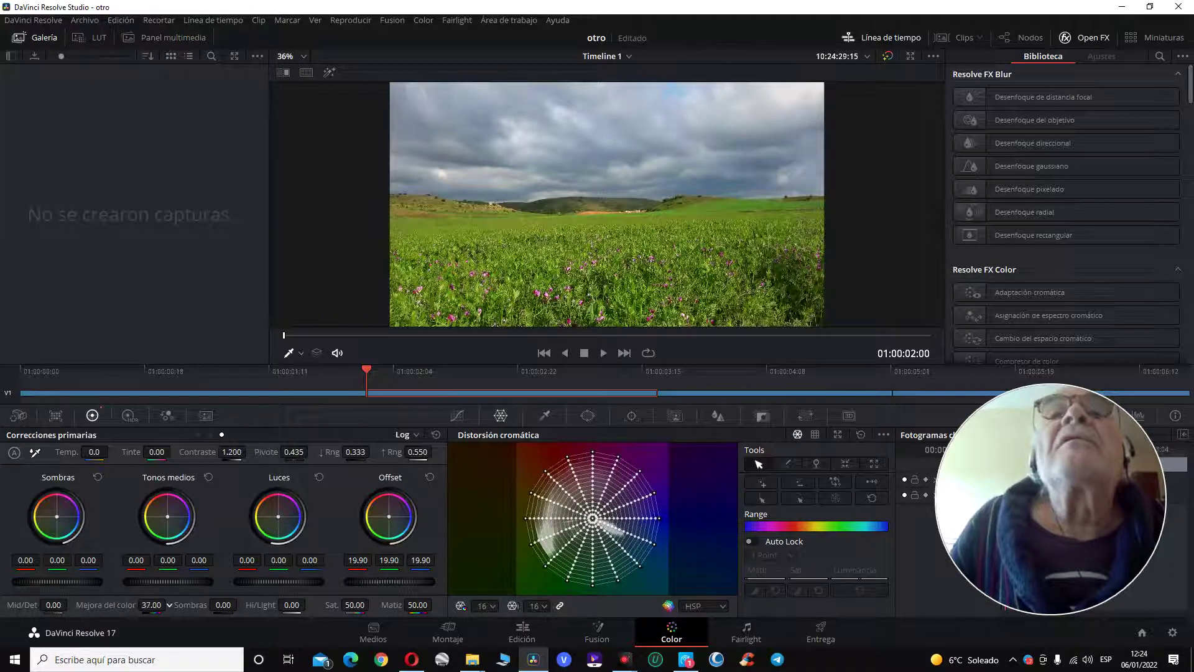
pyautogui.hotkey('shift', 'd')
pyautogui.hotkey('shift', 'd')
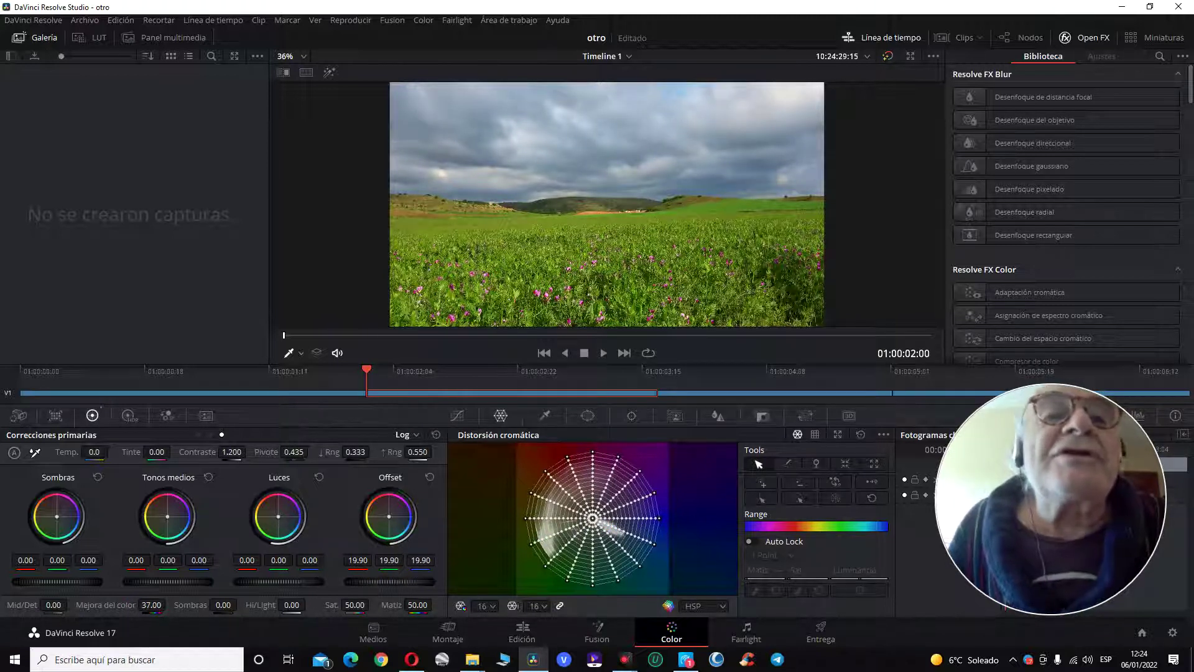
pyautogui.moveTo(420, 559); pyautogui.dragTo(435, 559)
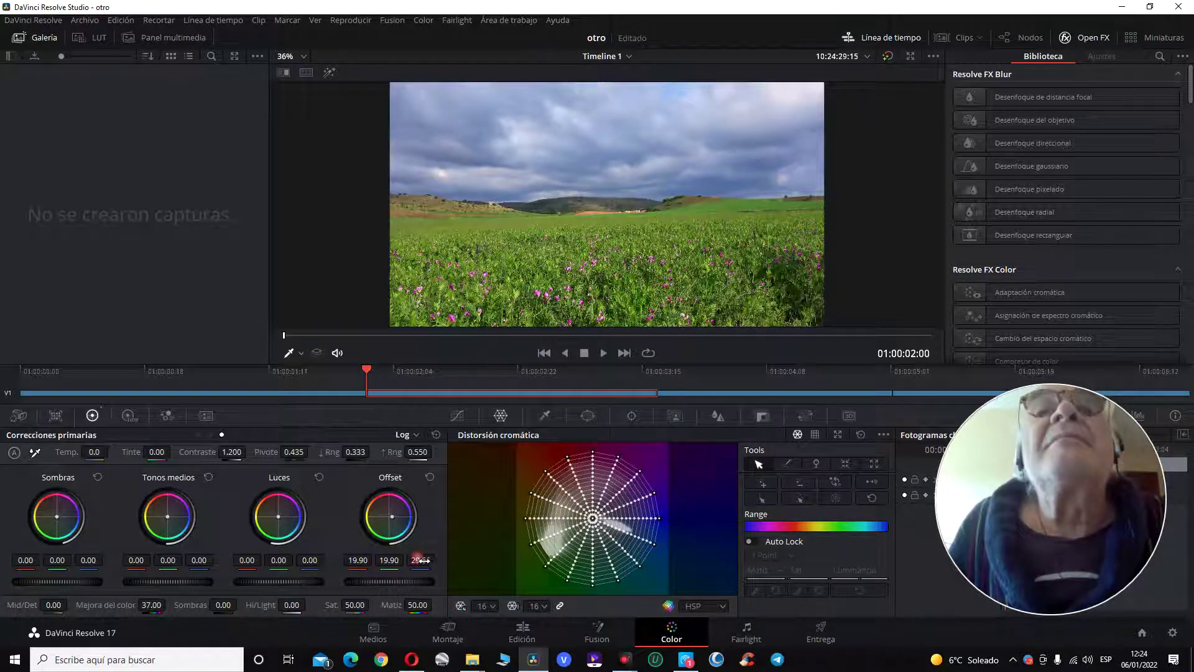
pyautogui.moveTo(421, 559); pyautogui.dragTo(427, 560)
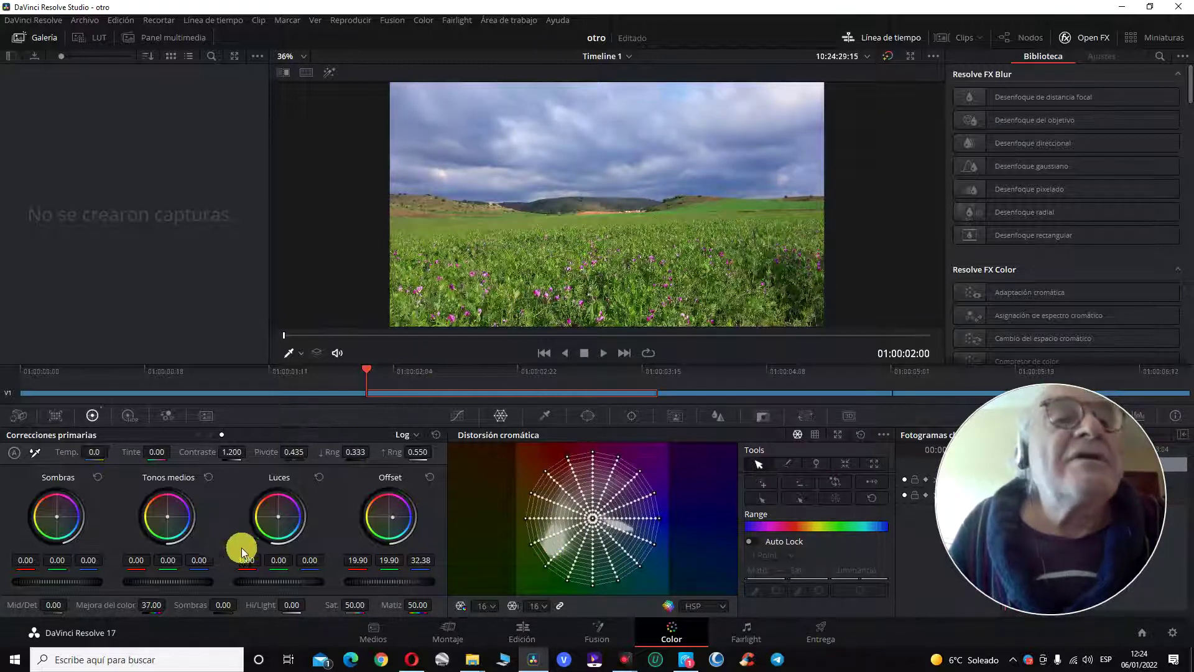
# - Set contrast to 1.338 and offset to 16.10, bypass to compare, then view the first clip
pyautogui.moveTo(221, 452); pyautogui.dragTo(246, 452)
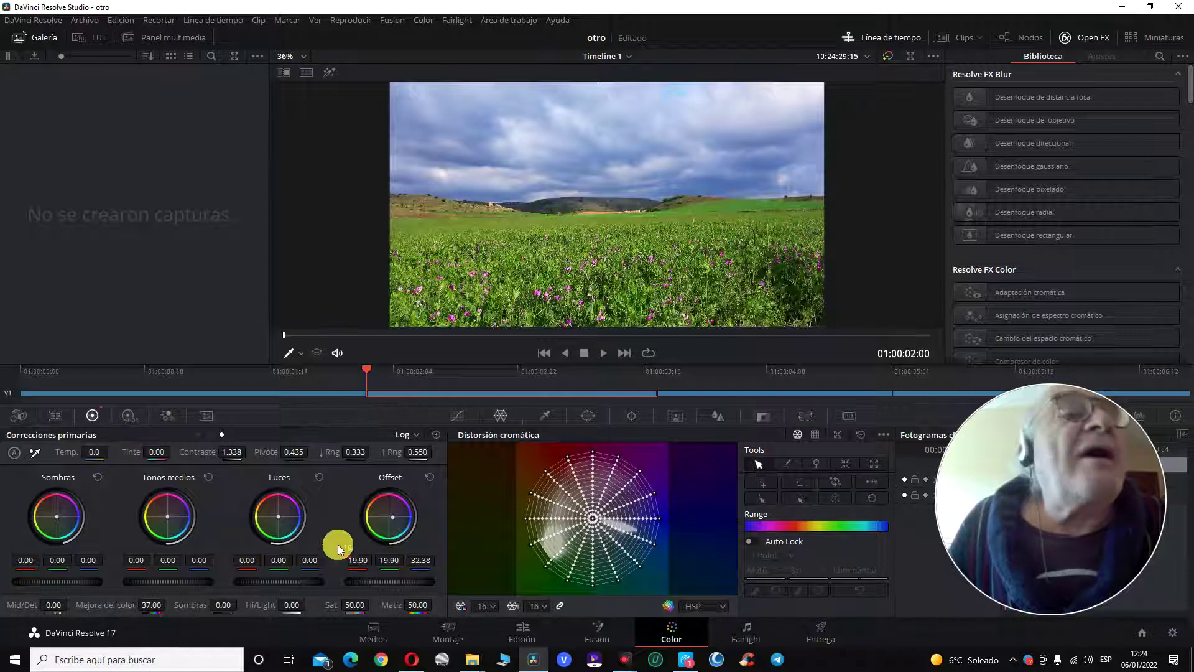
pyautogui.moveTo(385, 584); pyautogui.dragTo(352, 583)
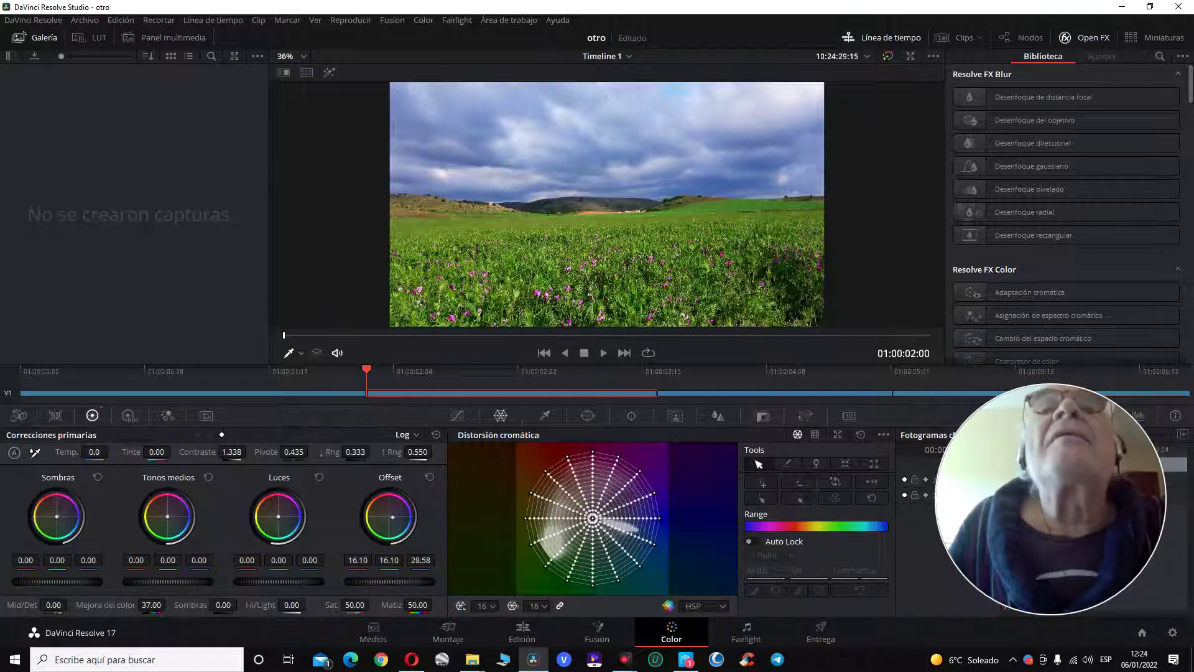
pyautogui.click(663, 442)
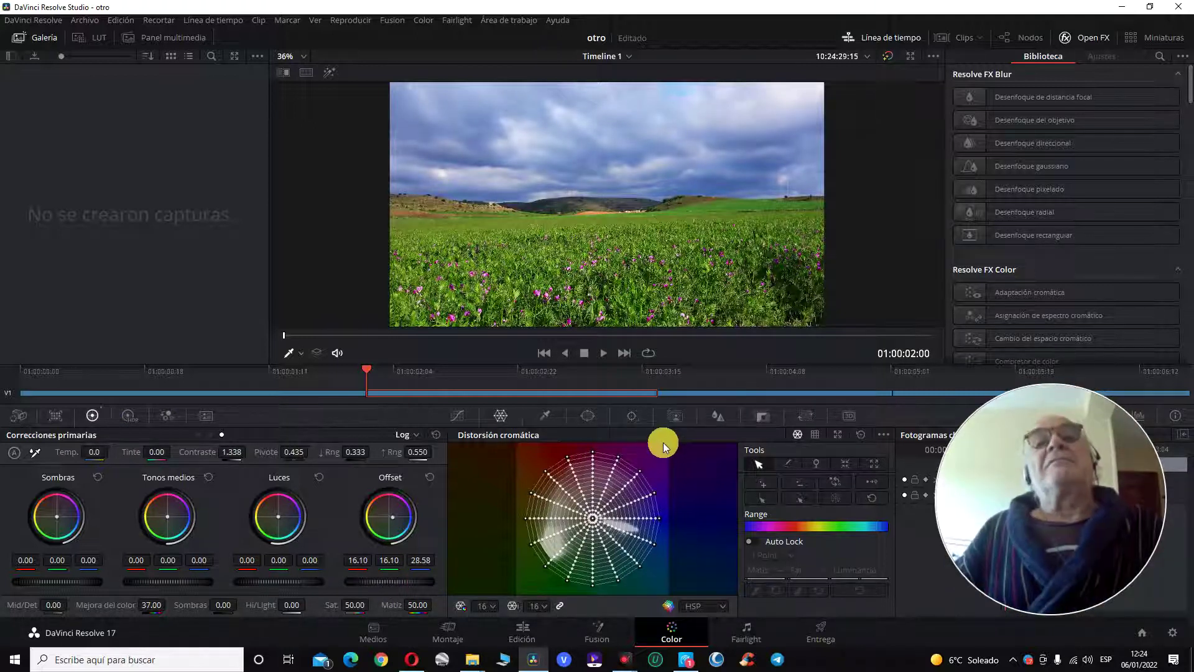
pyautogui.hotkey('shift', 'd')
pyautogui.hotkey('shift', 'd')
pyautogui.hotkey('ctrl', 'd')
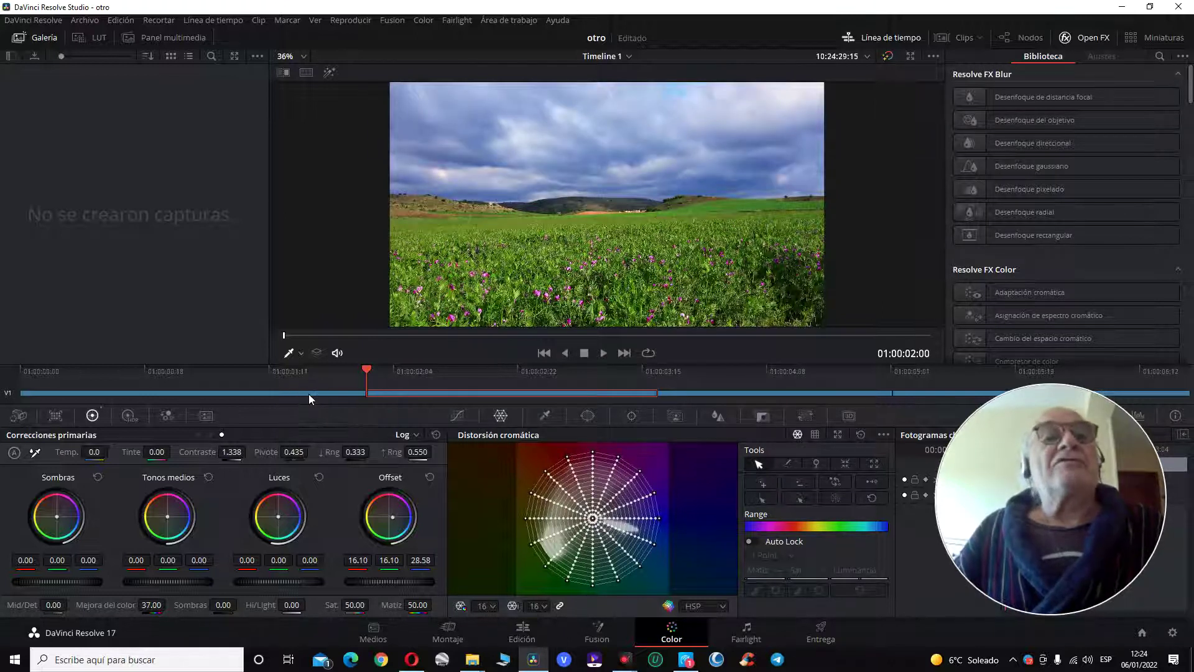
pyautogui.click(310, 394)
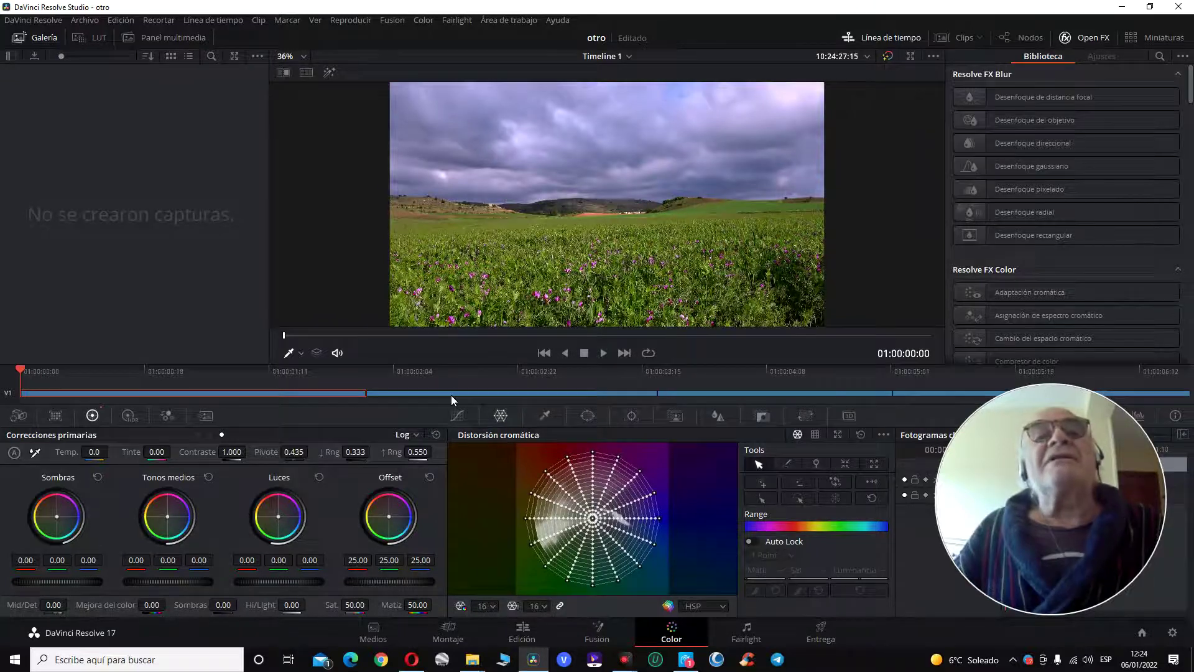
# - Flip twice between the ungraded first clip and the graded second clip, ending on the second clip
pyautogui.click(451, 394)
pyautogui.click(331, 391)
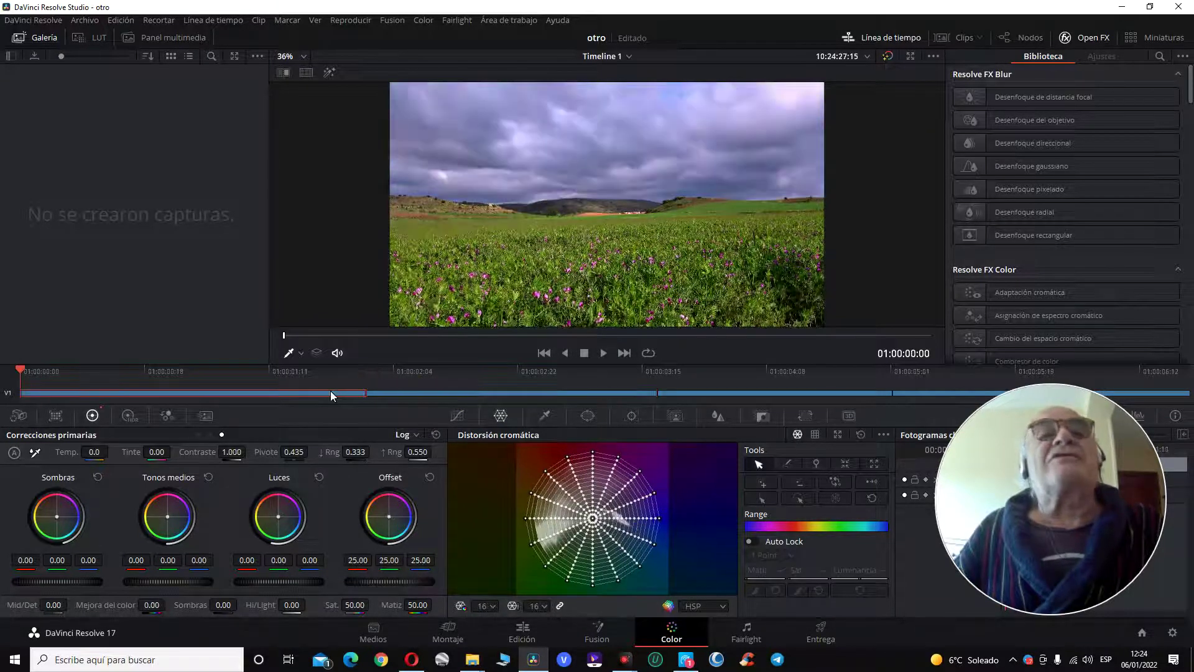
pyautogui.click(496, 392)
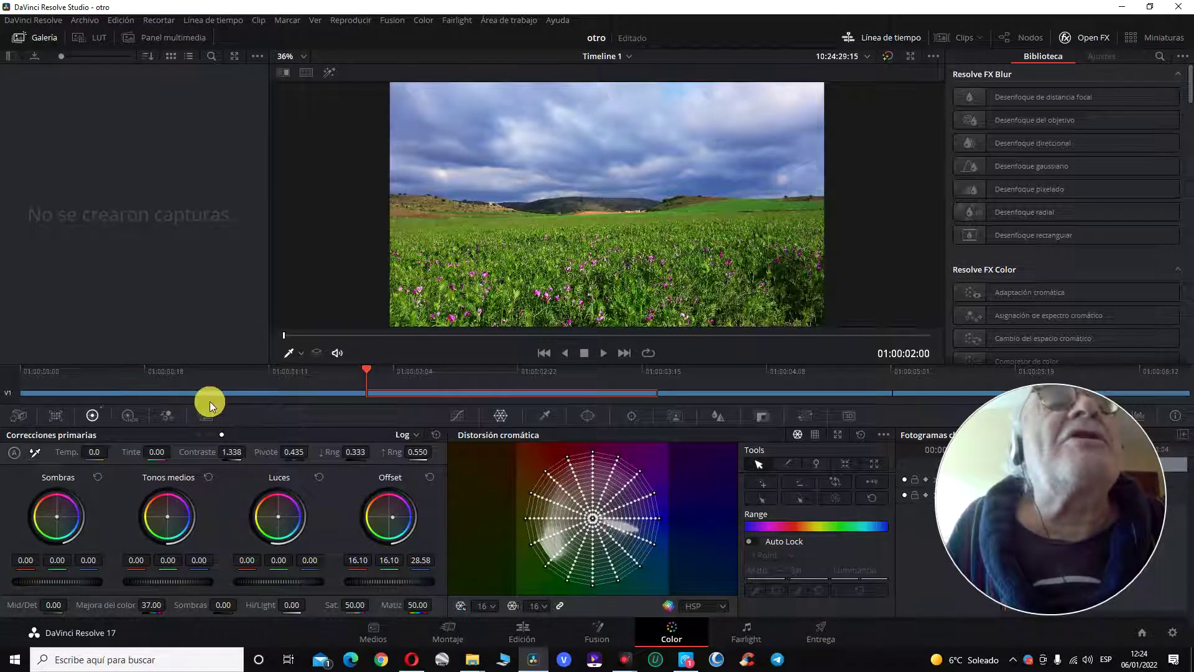
pyautogui.click(224, 393)
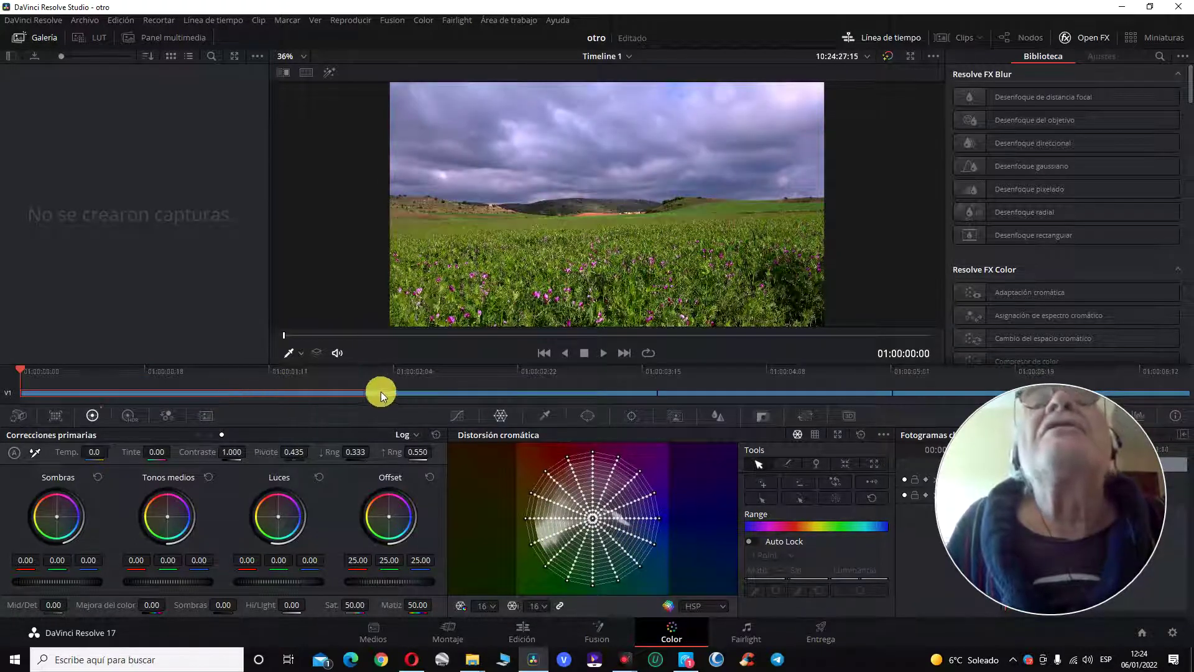
pyautogui.click(458, 391)
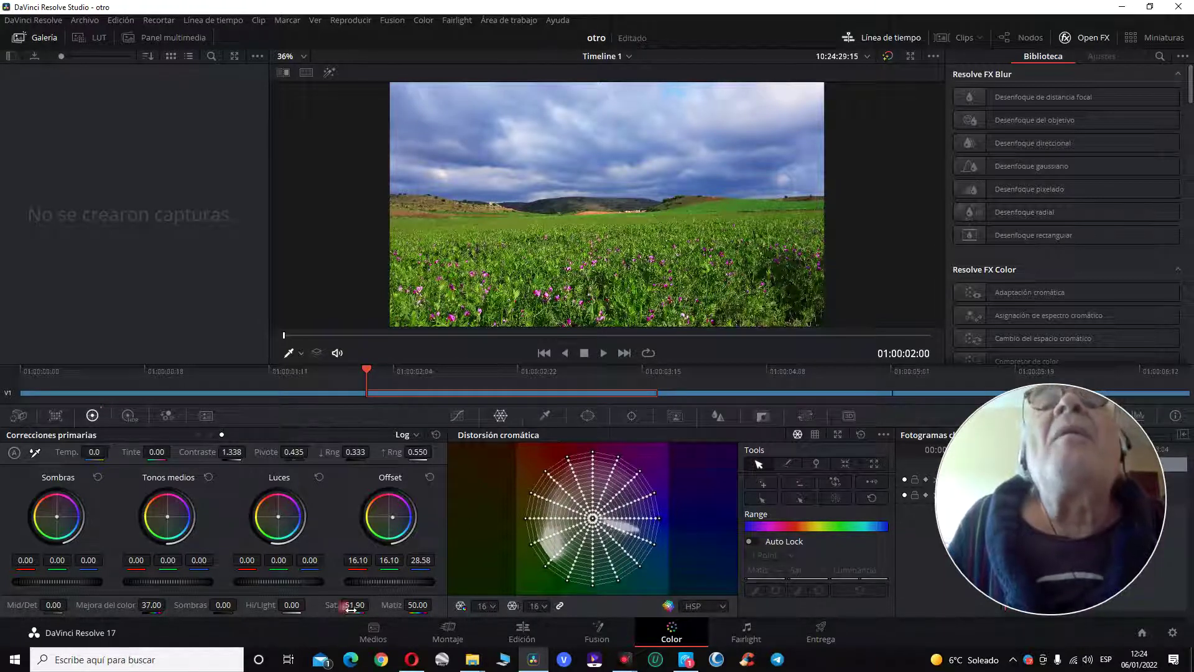
# - Warm the second clip by entering a new colour temperature value in Primaries
pyautogui.moveTo(226, 461); pyautogui.dragTo(143, 460)
pyautogui.click(91, 452)
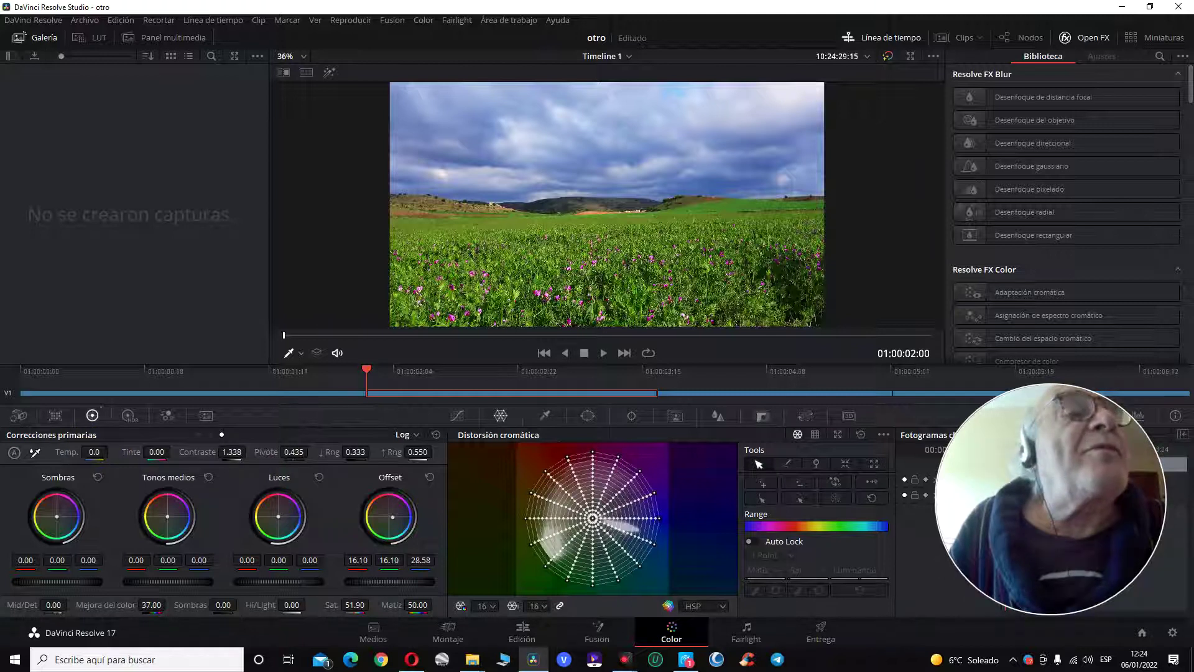
pyautogui.write('530')
pyautogui.press('Return')
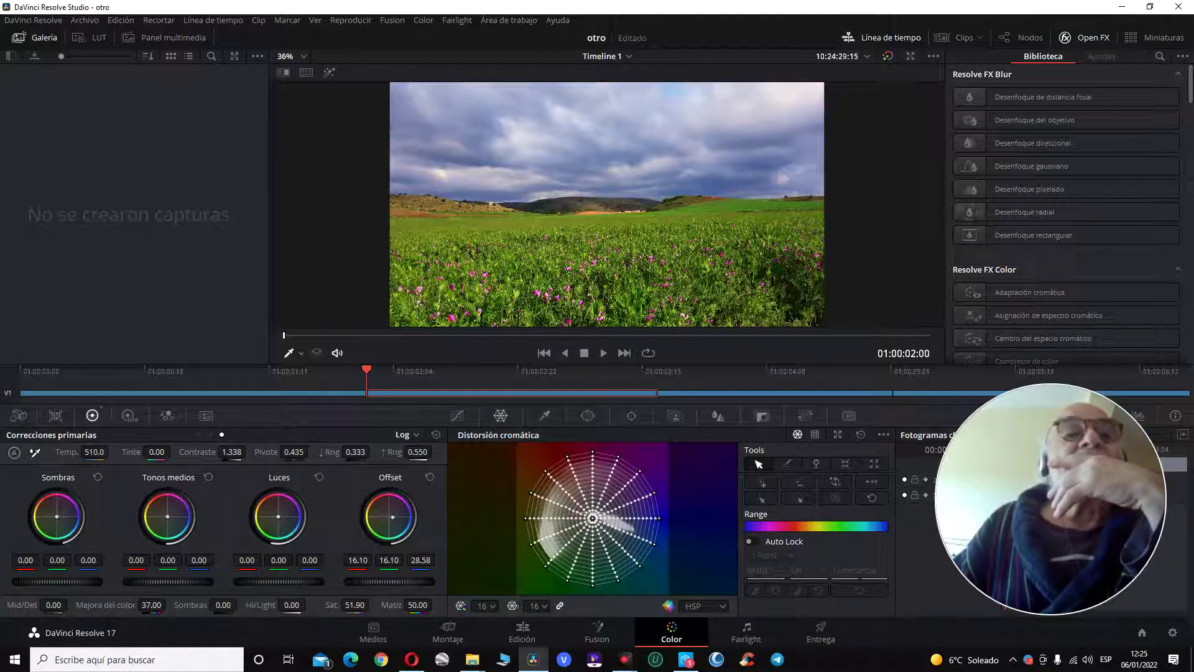
# - Settle the second clip's saturation at 51.40, checking it against the first clip
pyautogui.click(280, 394)
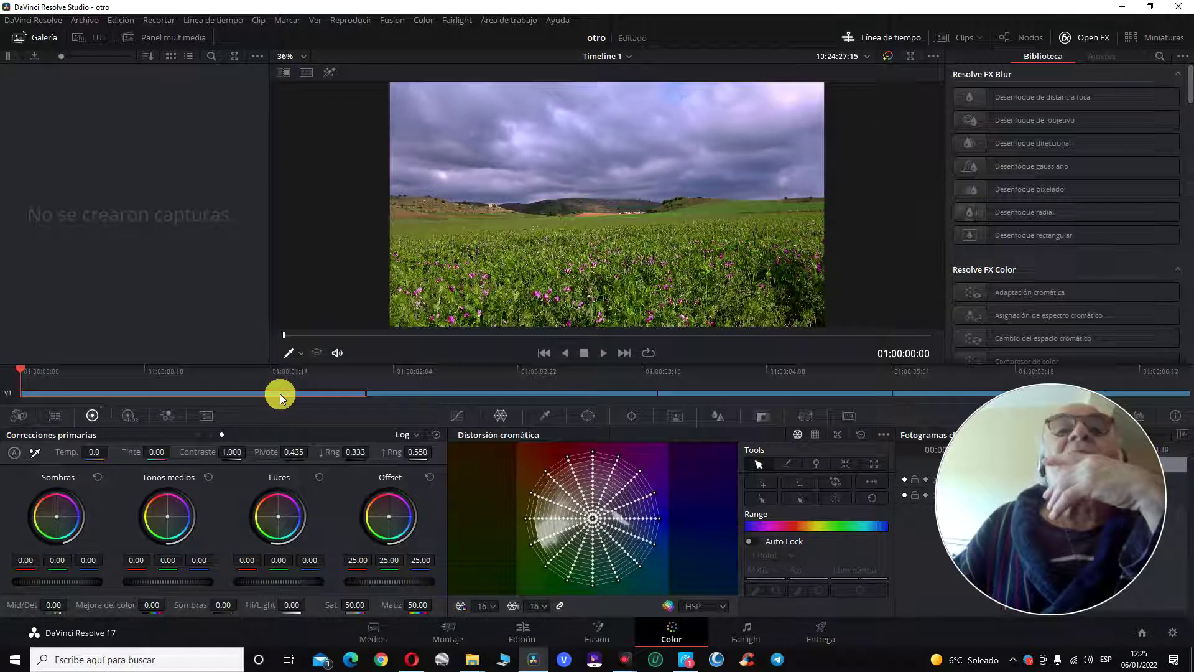
pyautogui.click(396, 393)
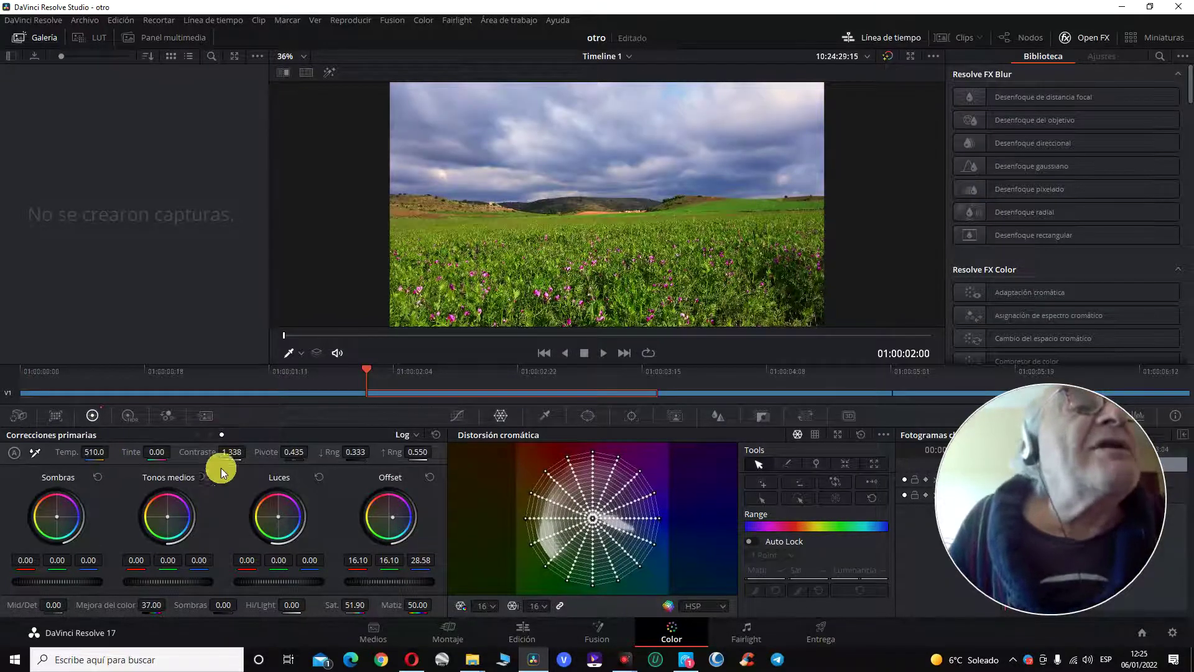
pyautogui.moveTo(356, 613); pyautogui.dragTo(373, 605)
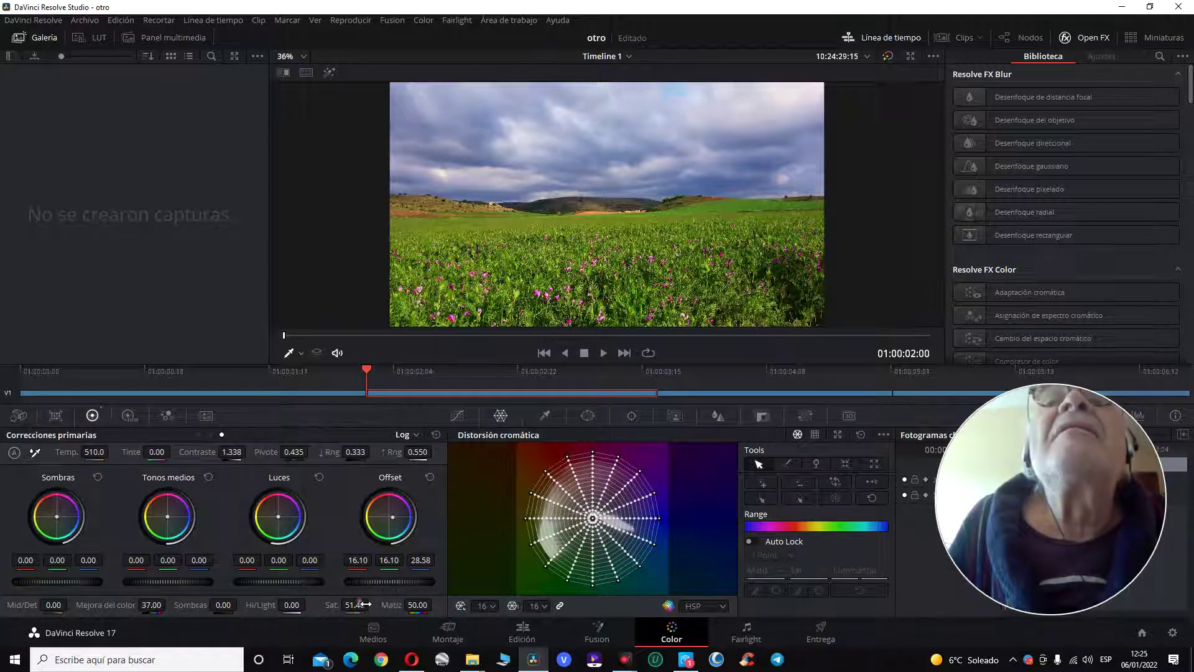
pyautogui.click(300, 391)
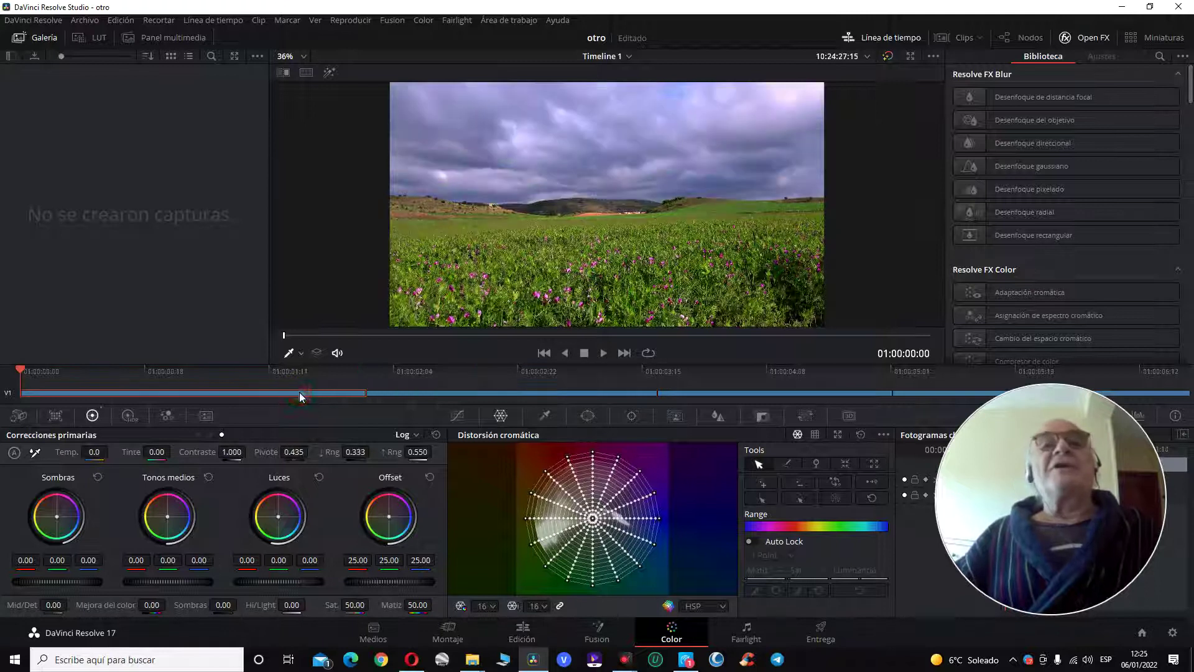
pyautogui.click(450, 392)
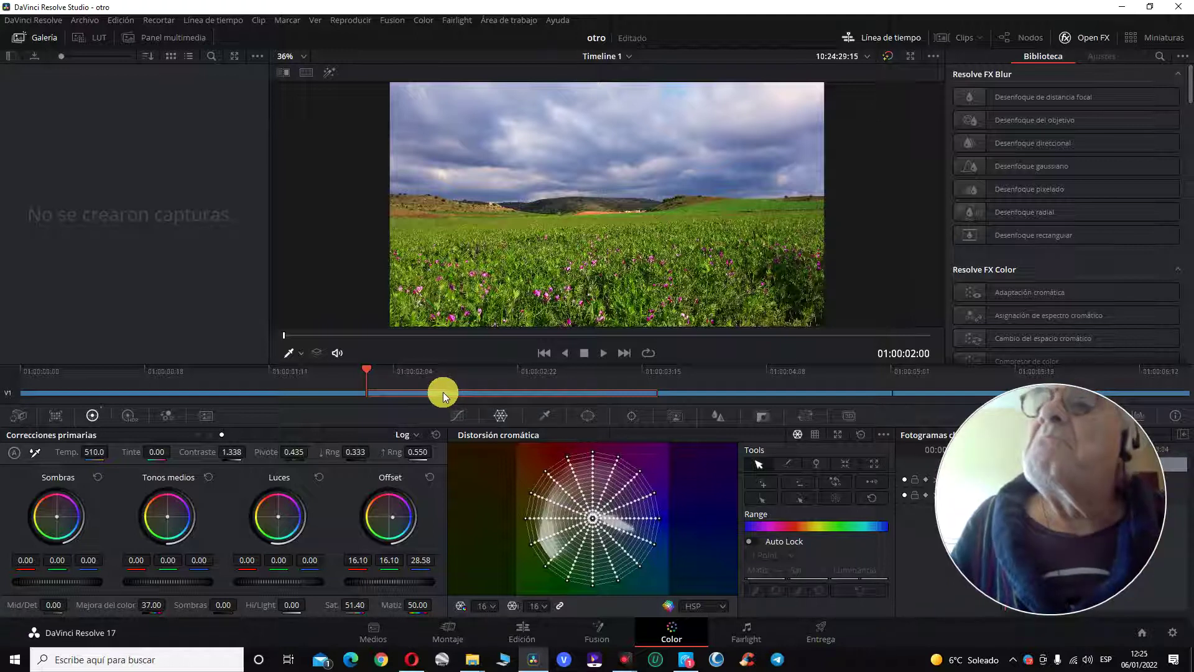
pyautogui.click(515, 625)
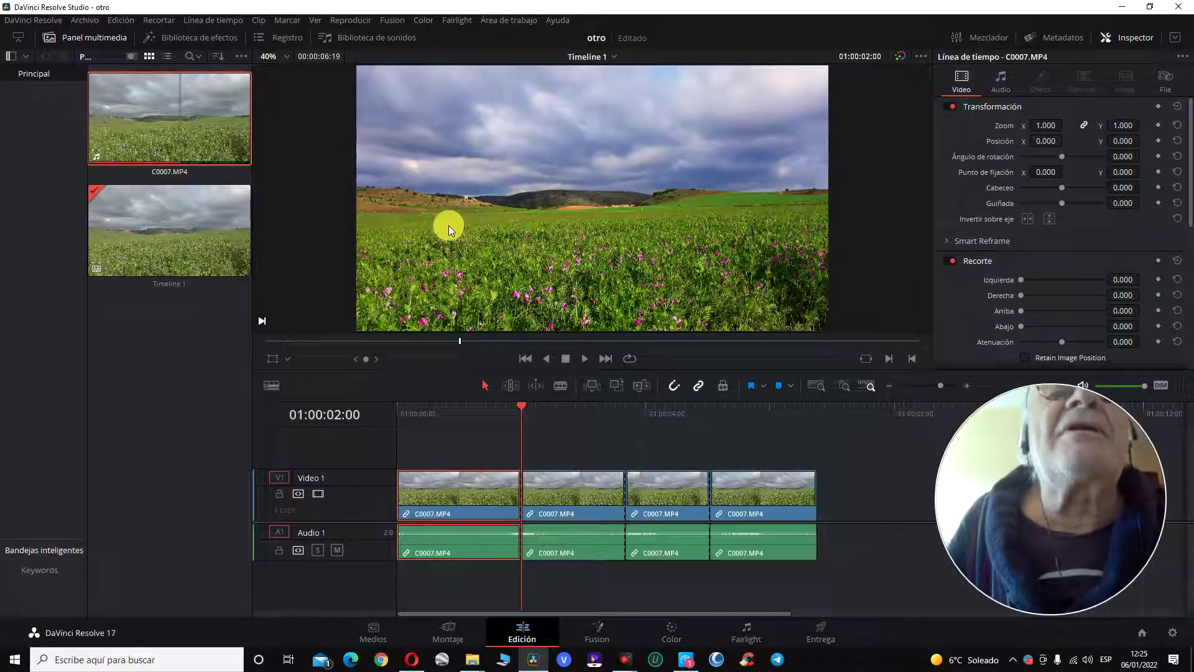
pyautogui.click(462, 409)
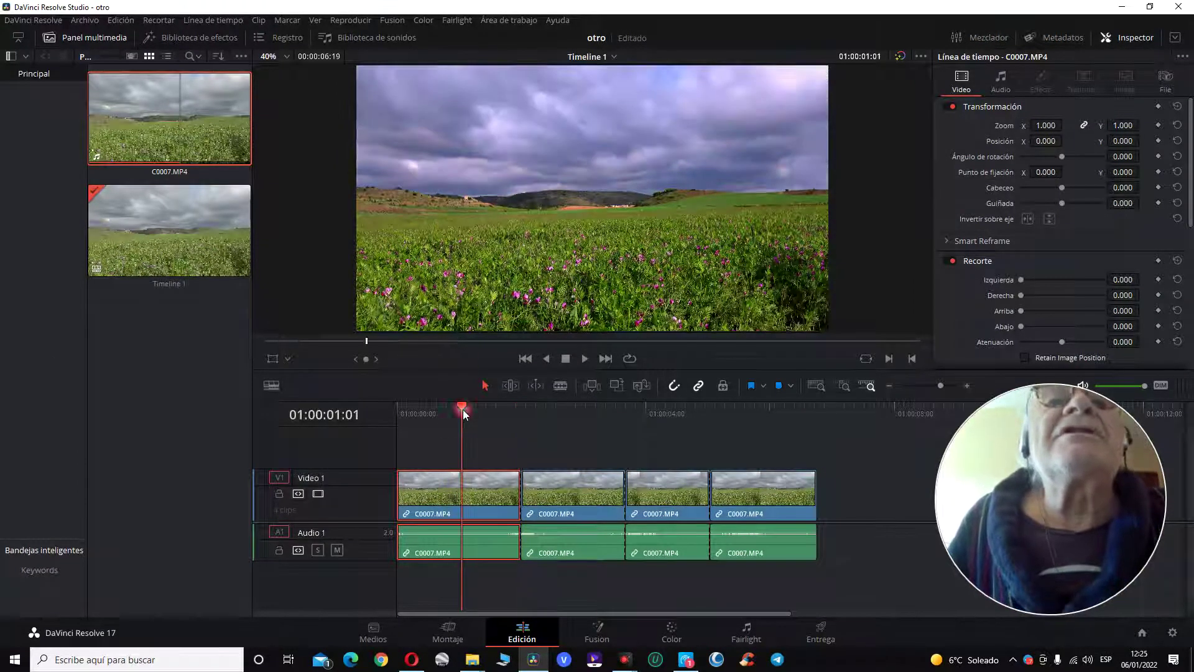
pyautogui.click(570, 411)
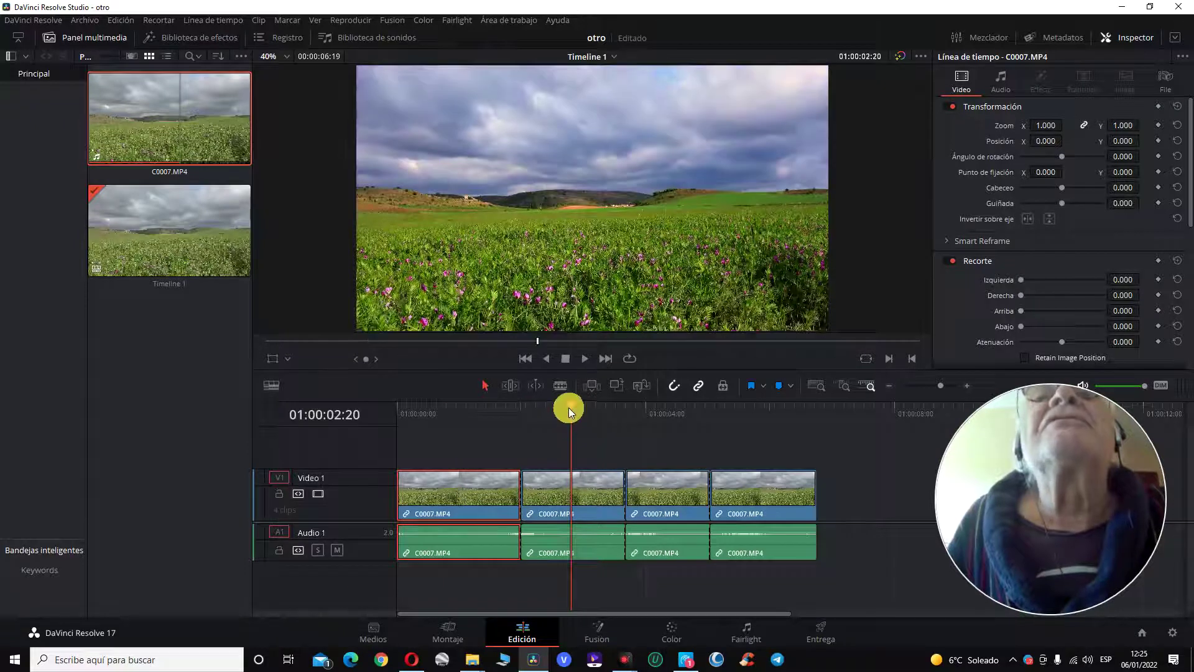
pyautogui.click(672, 629)
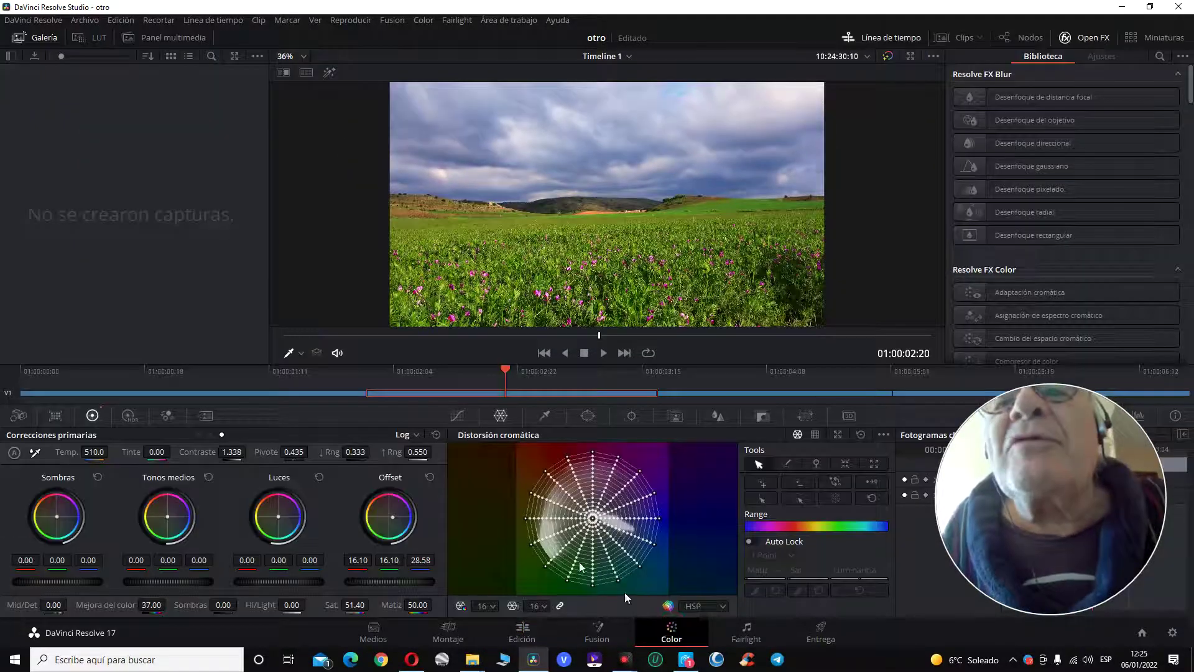
# - Add a luma curve point on the second clip and pull it slightly down to darken midtones
pyautogui.click(463, 415)
pyautogui.click(627, 518)
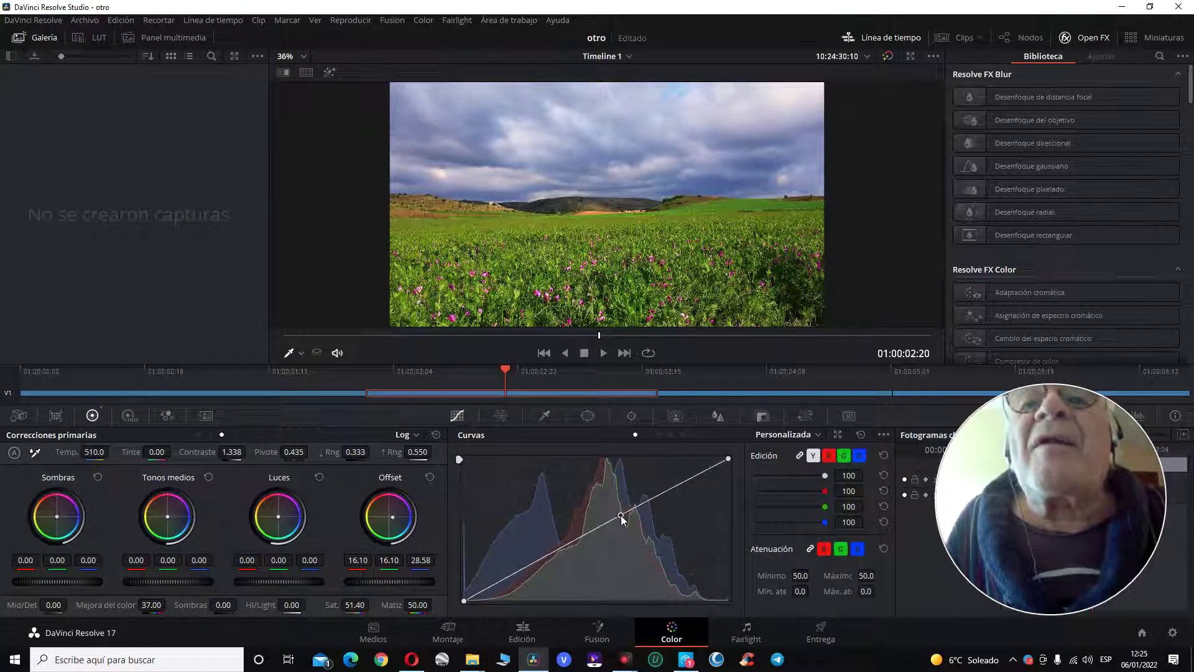
pyautogui.moveTo(628, 522); pyautogui.dragTo(630, 525)
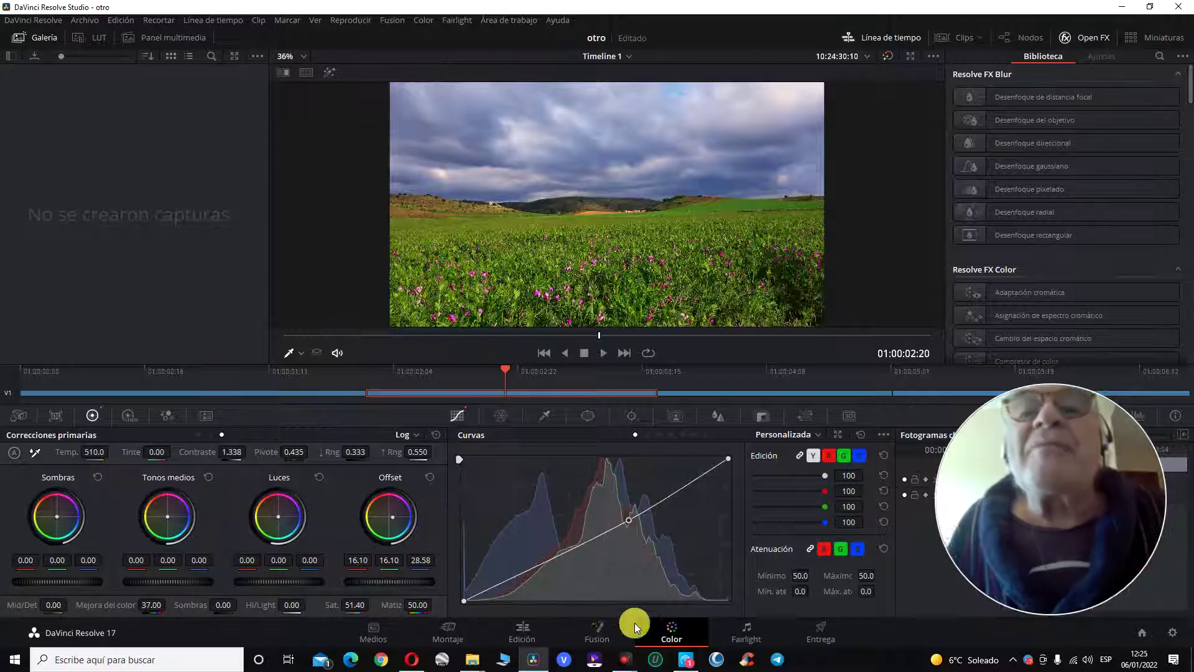
# - Check the next clip, then toggle the second clip's grade off and on to compare
pyautogui.click(701, 394)
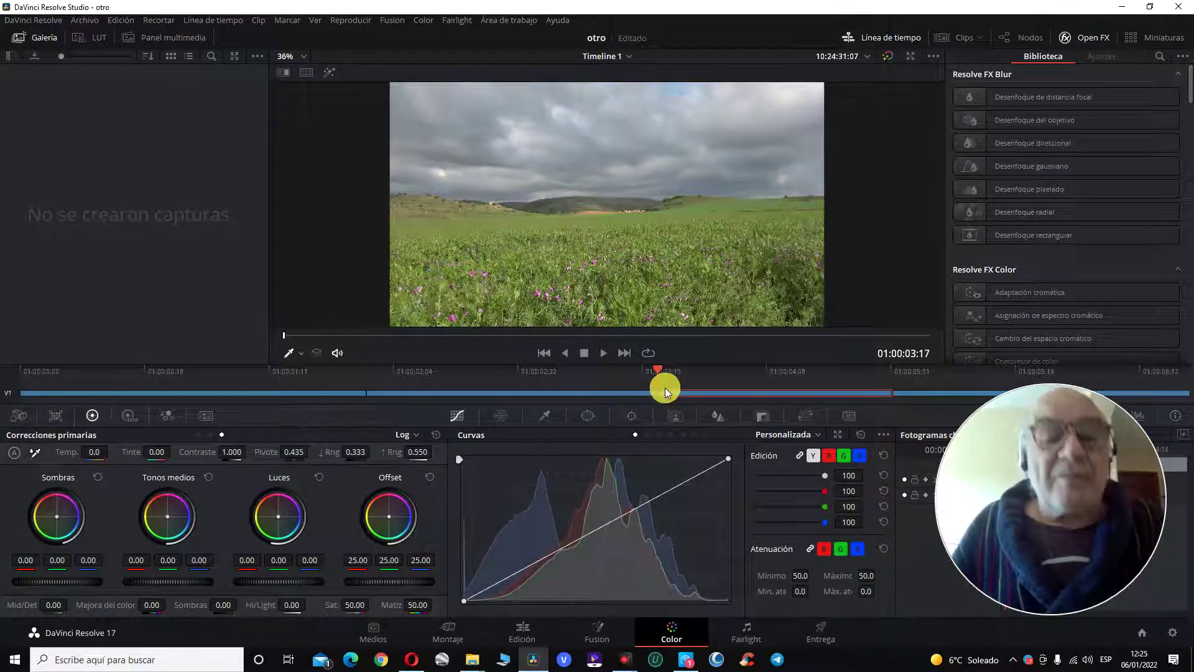
pyautogui.click(565, 394)
pyautogui.hotkey('shift', 'd')
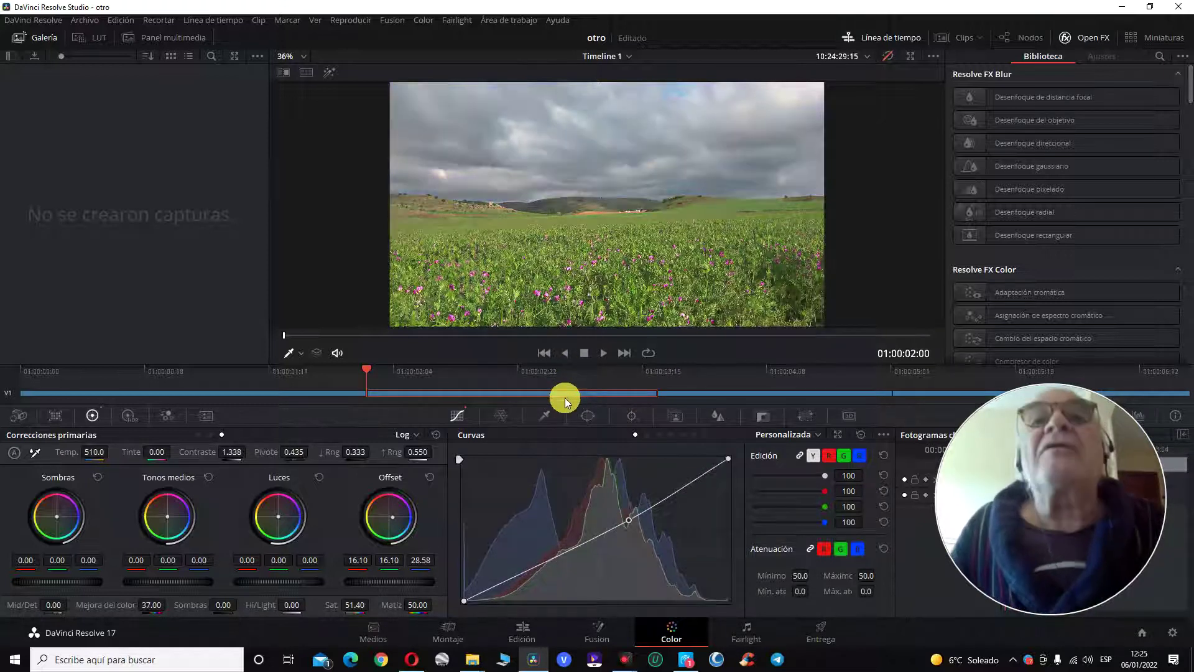
pyautogui.hotkey('shift', 'd')
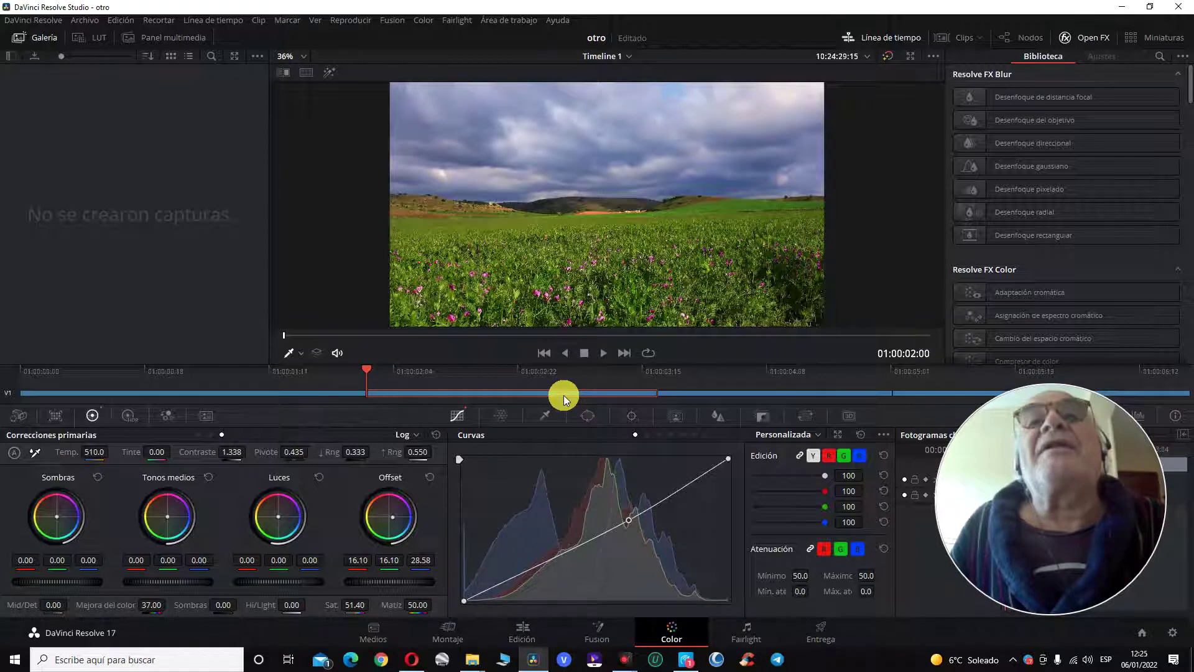
pyautogui.hotkey('shift', 'd')
pyautogui.hotkey('shift', 'd')
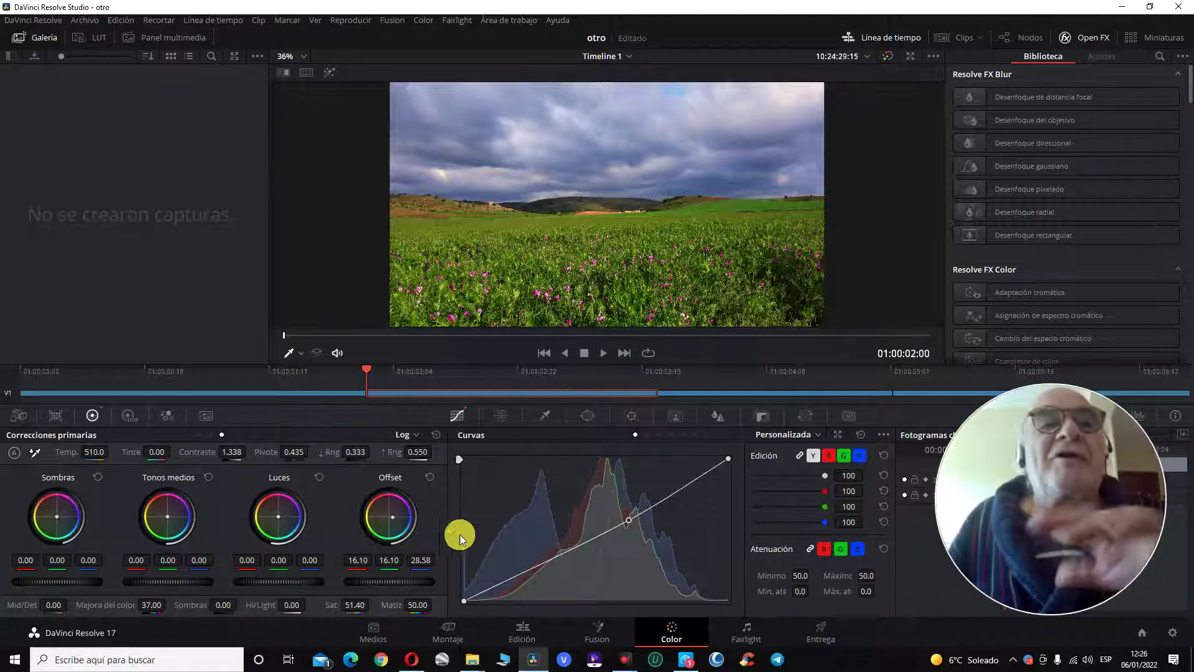
# - On the next ungraded clip, sample the field's yellow-green into three Hue vs Sat curve points
pyautogui.click(718, 395)
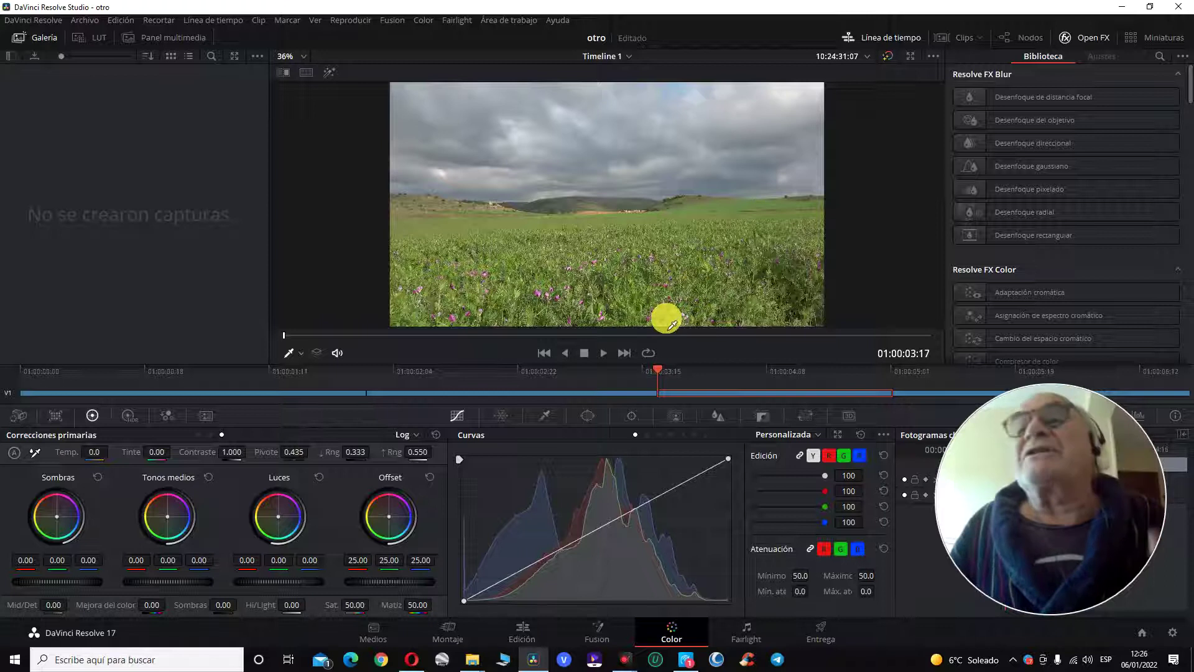
pyautogui.click(659, 434)
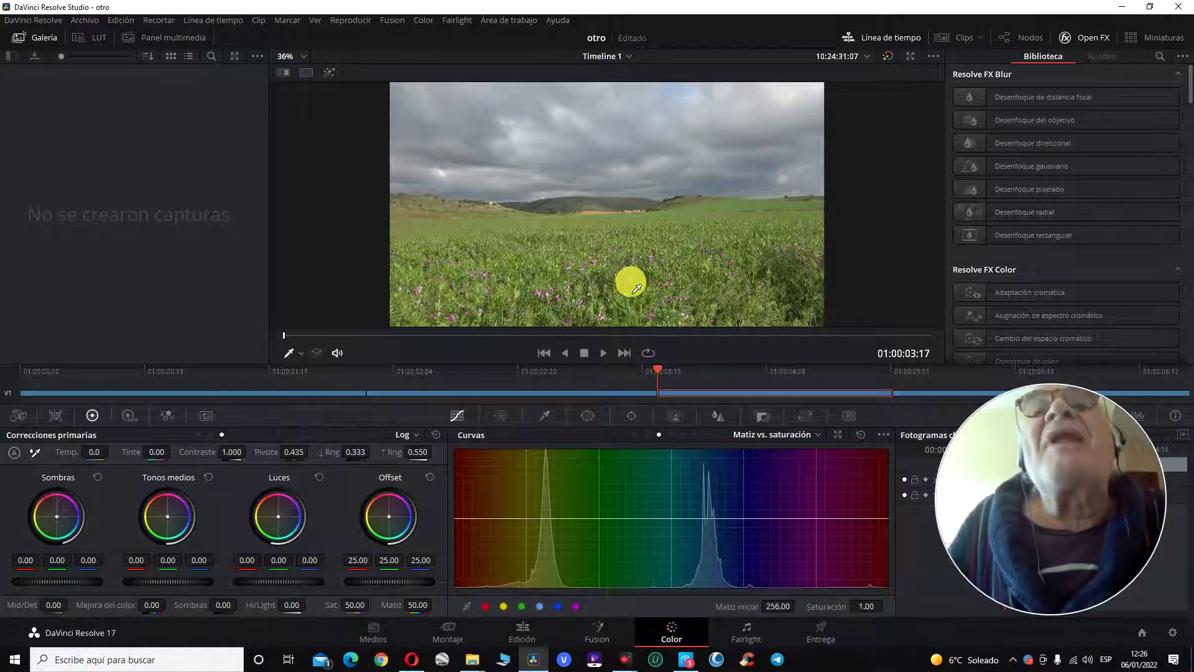
pyautogui.click(636, 289)
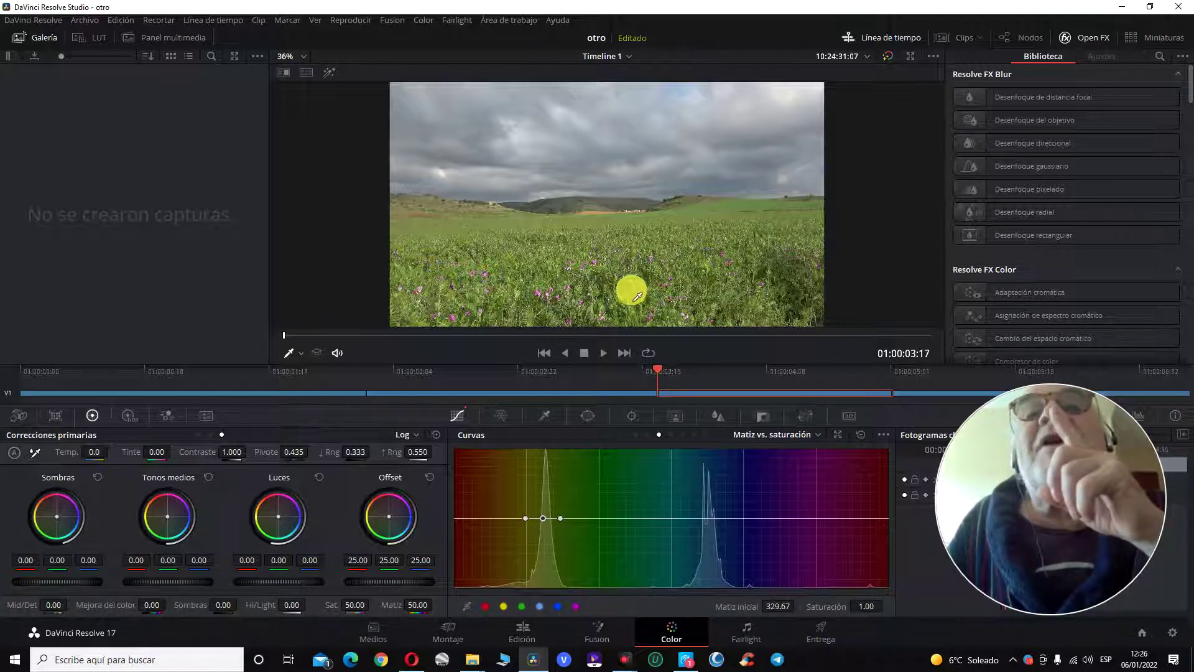
pyautogui.click(777, 273)
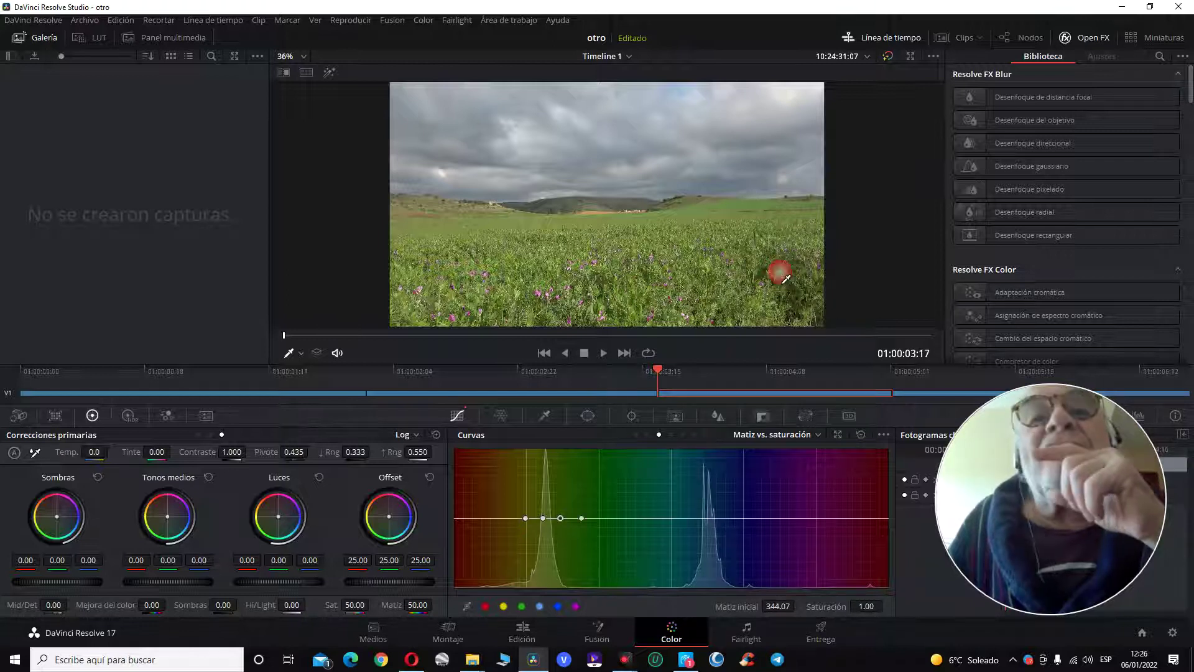
pyautogui.click(560, 517)
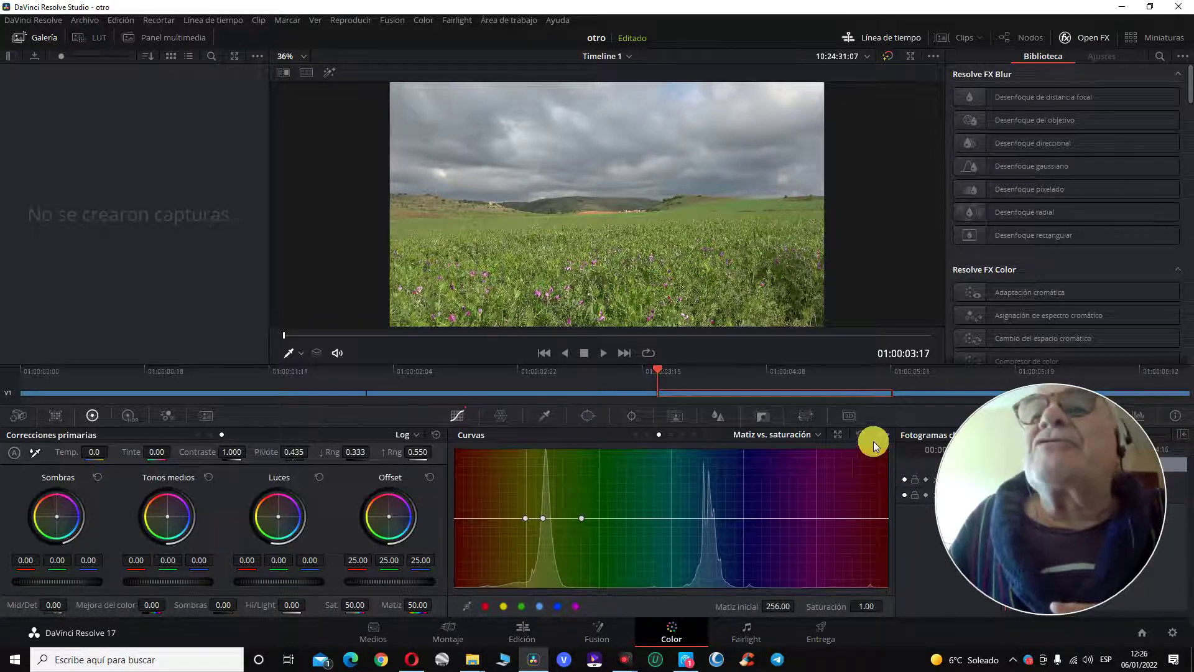
pyautogui.moveTo(725, 285); pyautogui.dragTo(639, 288)
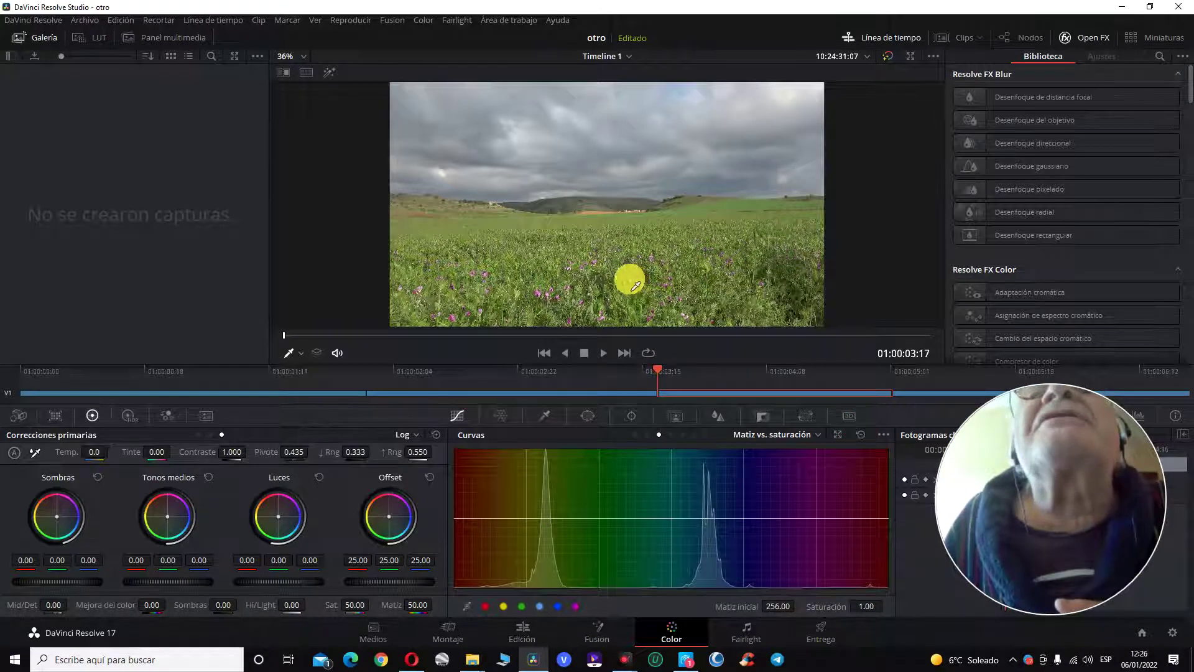
pyautogui.click(631, 281)
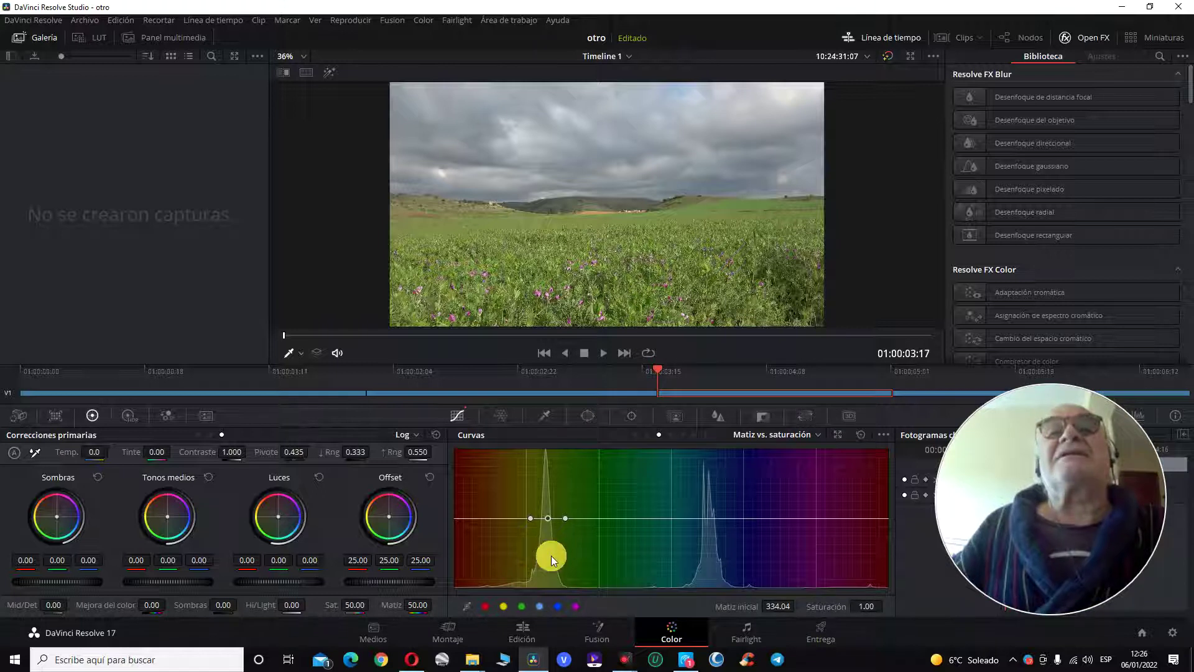
# - Raise the yellow-green Hue vs Sat point to 1.26, flattening the neighbouring curve points
pyautogui.moveTo(547, 517)
pyautogui.mouseDown()
pyautogui.moveTo(546, 435)
pyautogui.moveTo(554, 572)
pyautogui.mouseUp()
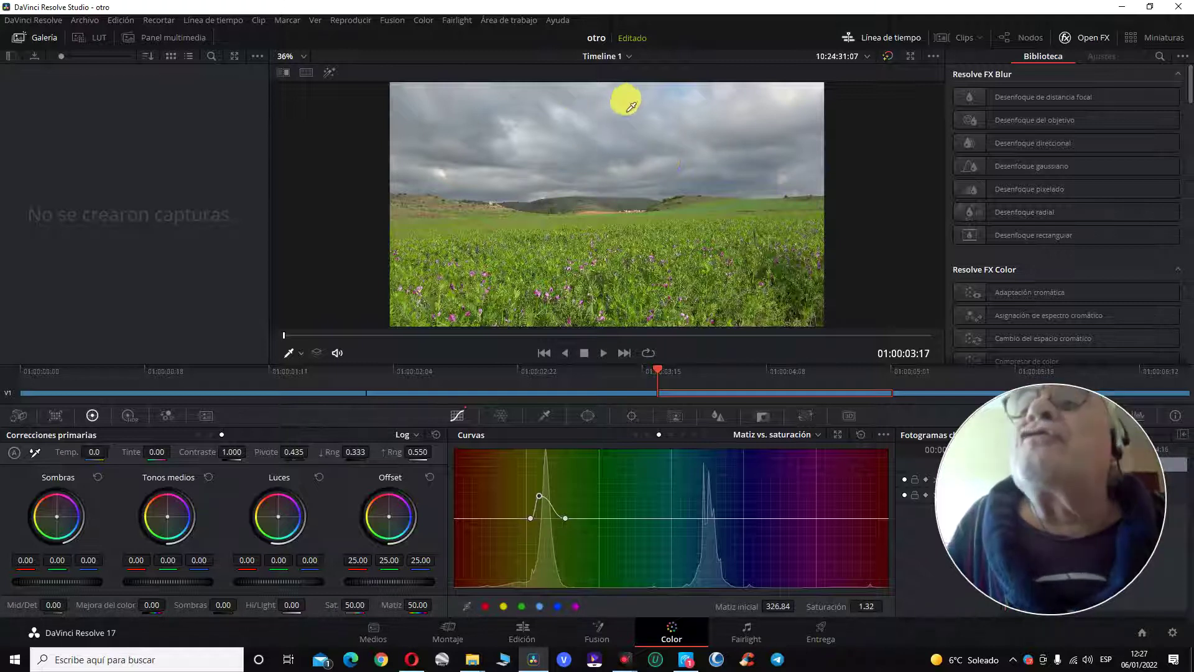
pyautogui.moveTo(540, 492)
pyautogui.mouseDown()
pyautogui.moveTo(539, 546)
pyautogui.moveTo(548, 507)
pyautogui.mouseUp()
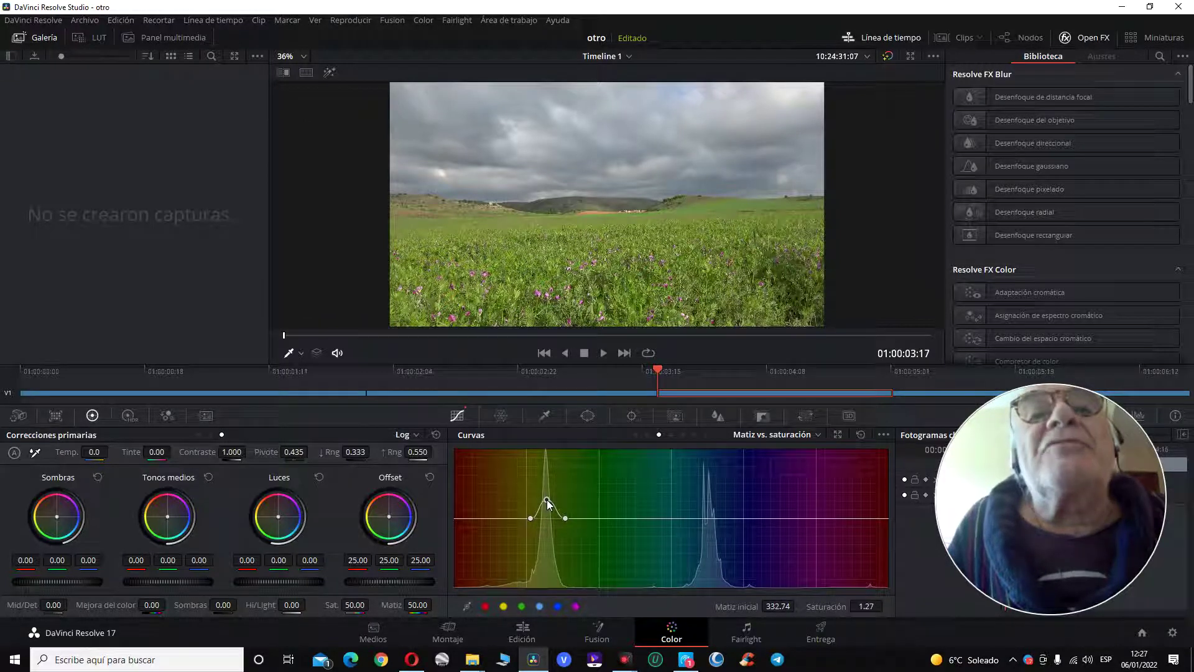
pyautogui.moveTo(768, 287); pyautogui.dragTo(778, 274)
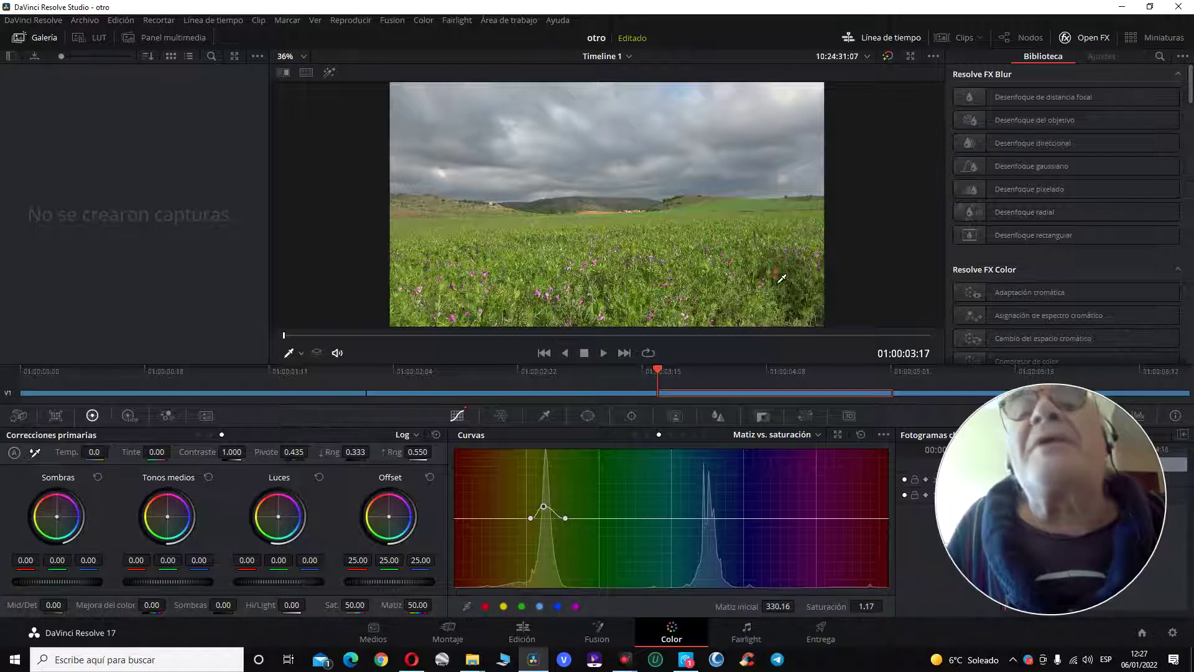
pyautogui.click(565, 518)
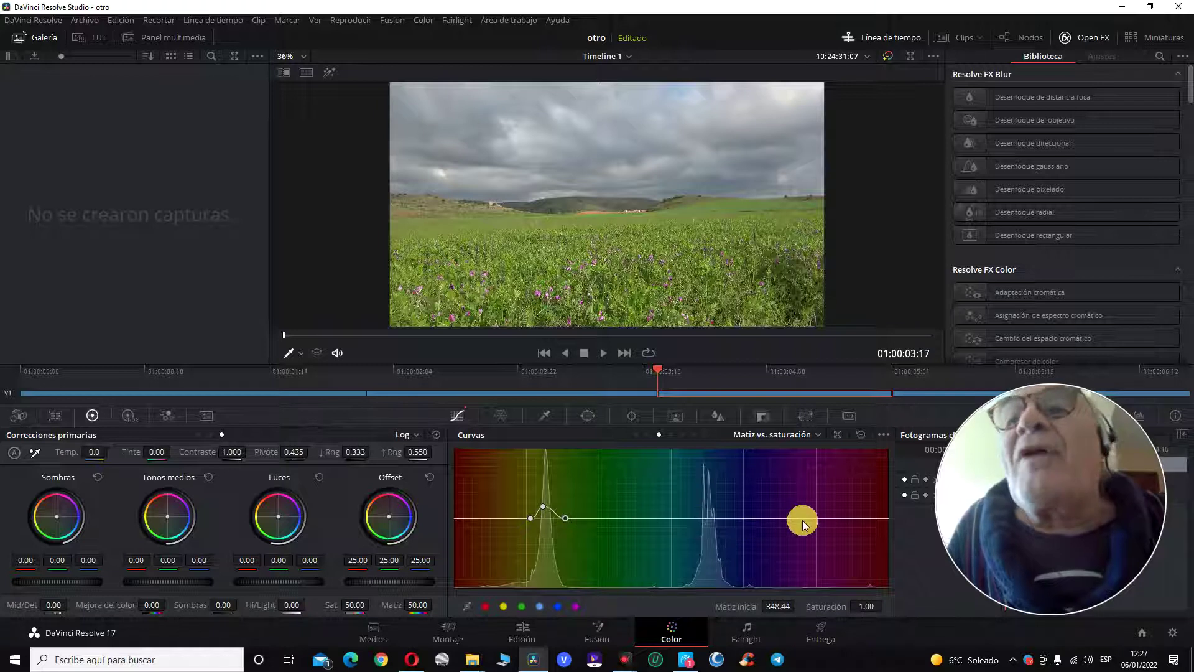
pyautogui.moveTo(568, 519); pyautogui.dragTo(564, 519)
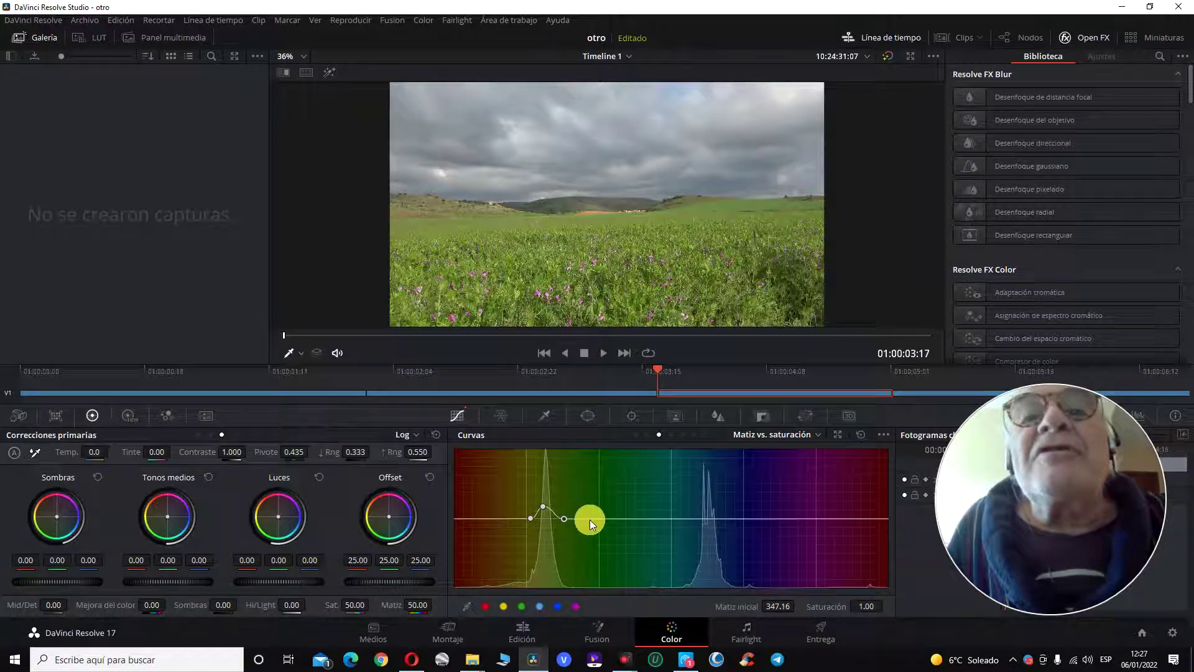
pyautogui.click(590, 518)
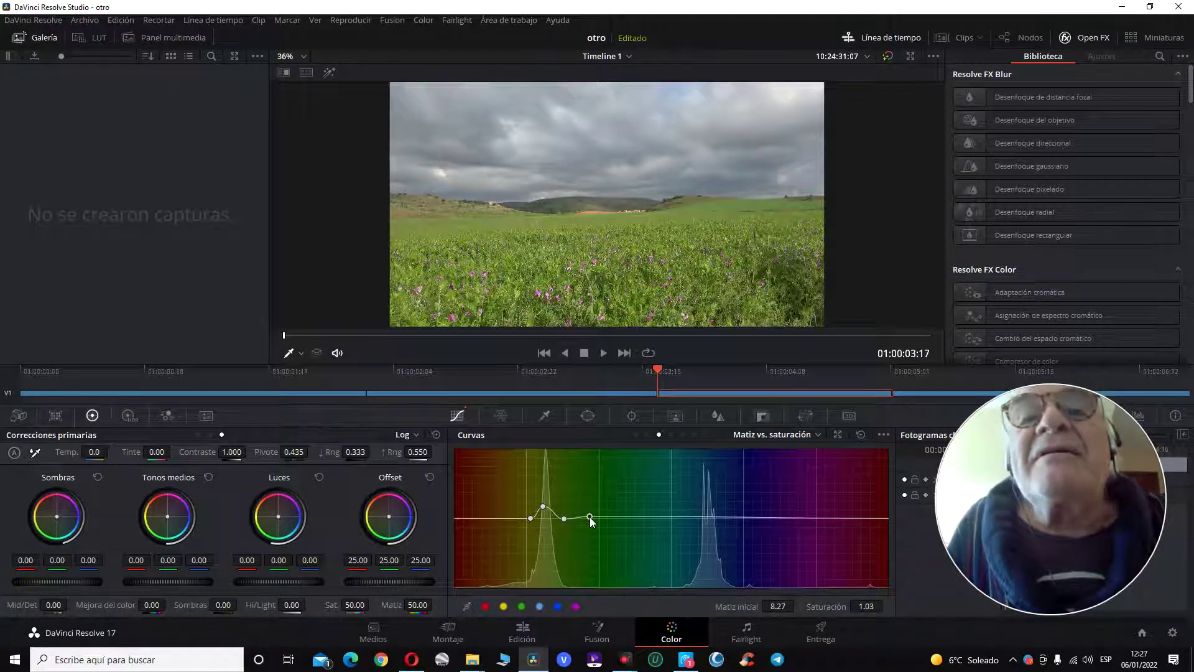
pyautogui.moveTo(590, 519); pyautogui.dragTo(589, 519)
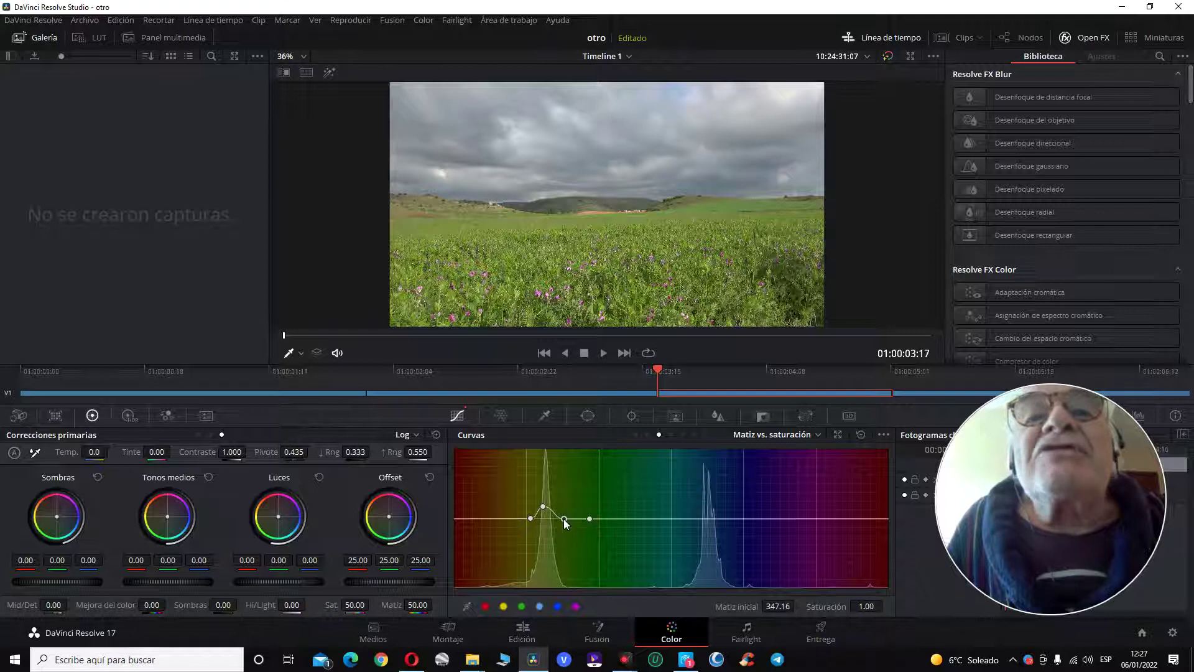
pyautogui.moveTo(565, 502); pyautogui.dragTo(570, 498)
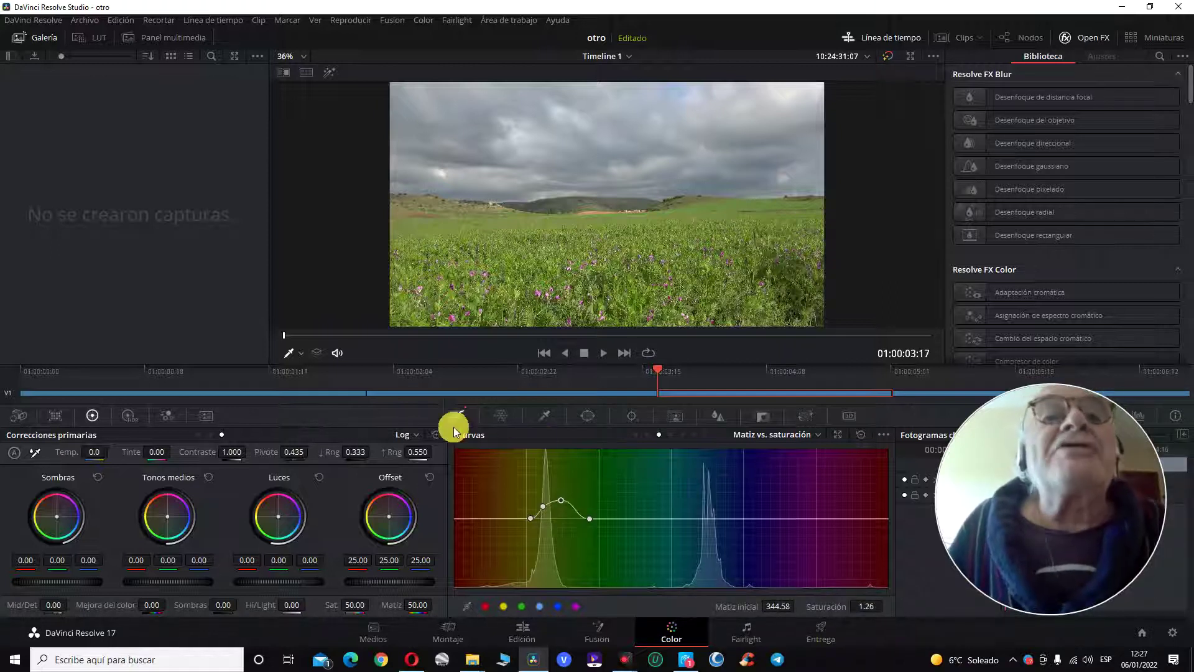
# - Lower the offset to 14.80 and raise the sky's blue-hue saturation to 1.82
pyautogui.moveTo(399, 581); pyautogui.dragTo(364, 581)
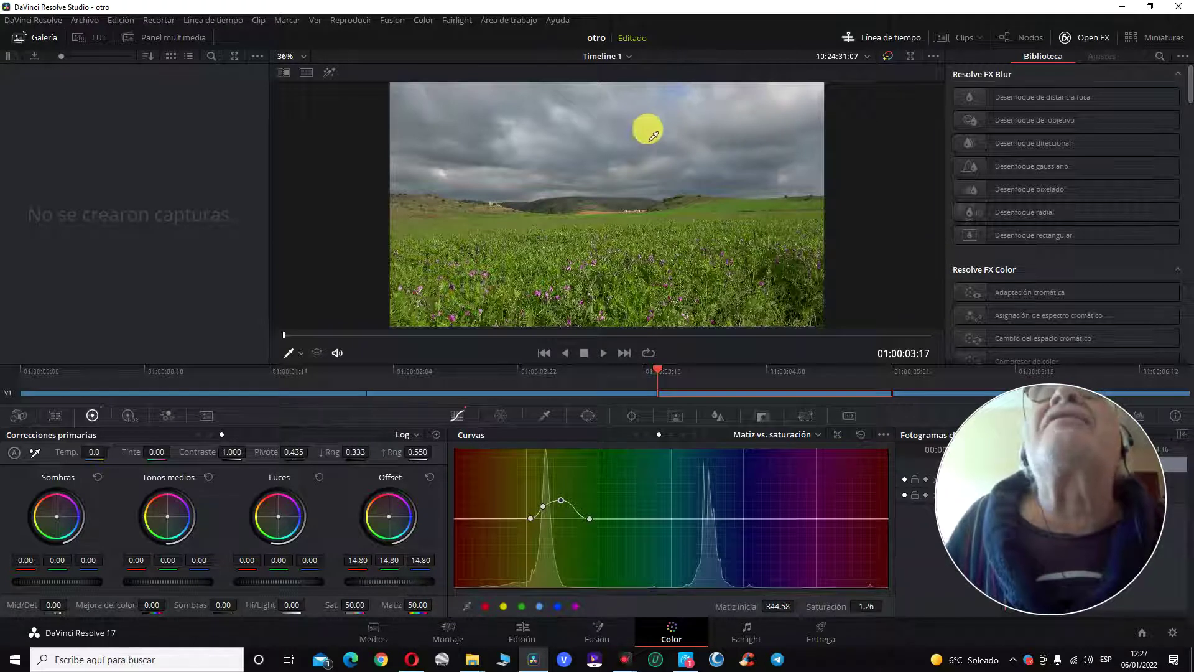
pyautogui.moveTo(667, 133); pyautogui.dragTo(634, 155)
pyautogui.moveTo(701, 518); pyautogui.dragTo(708, 469)
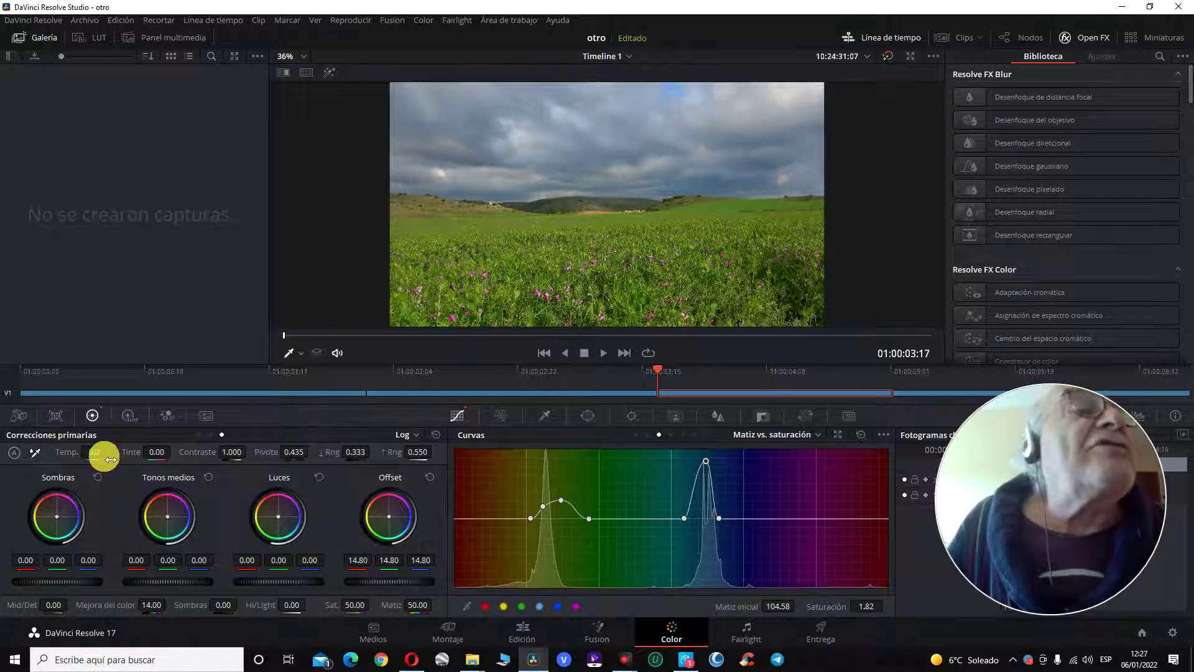
# - Increase contrast to 1.202 and compare the grade against the original with bypass
pyautogui.moveTo(229, 453); pyautogui.dragTo(250, 452)
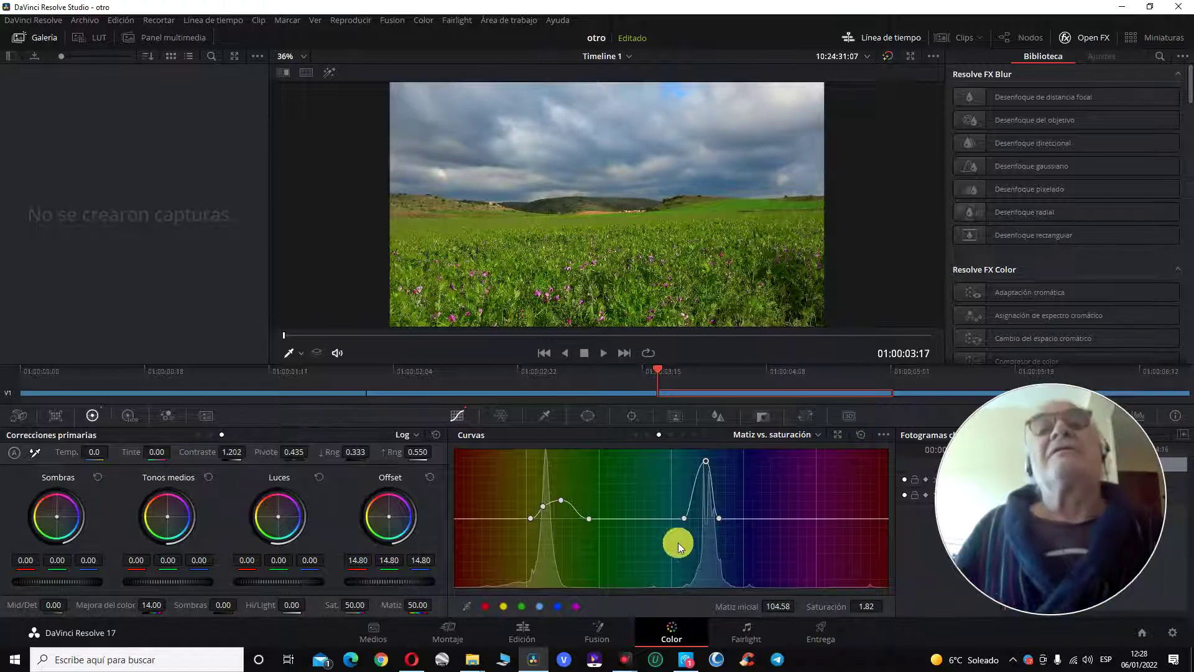
pyautogui.hotkey('shift', 'd')
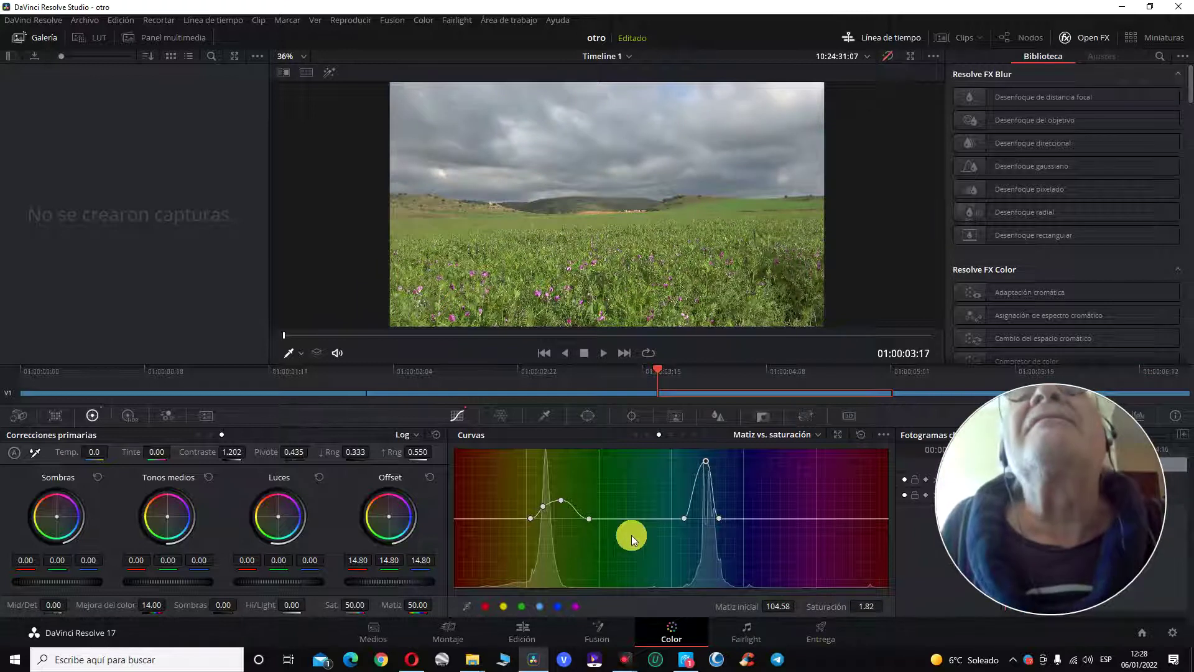
pyautogui.hotkey('shift', 'd')
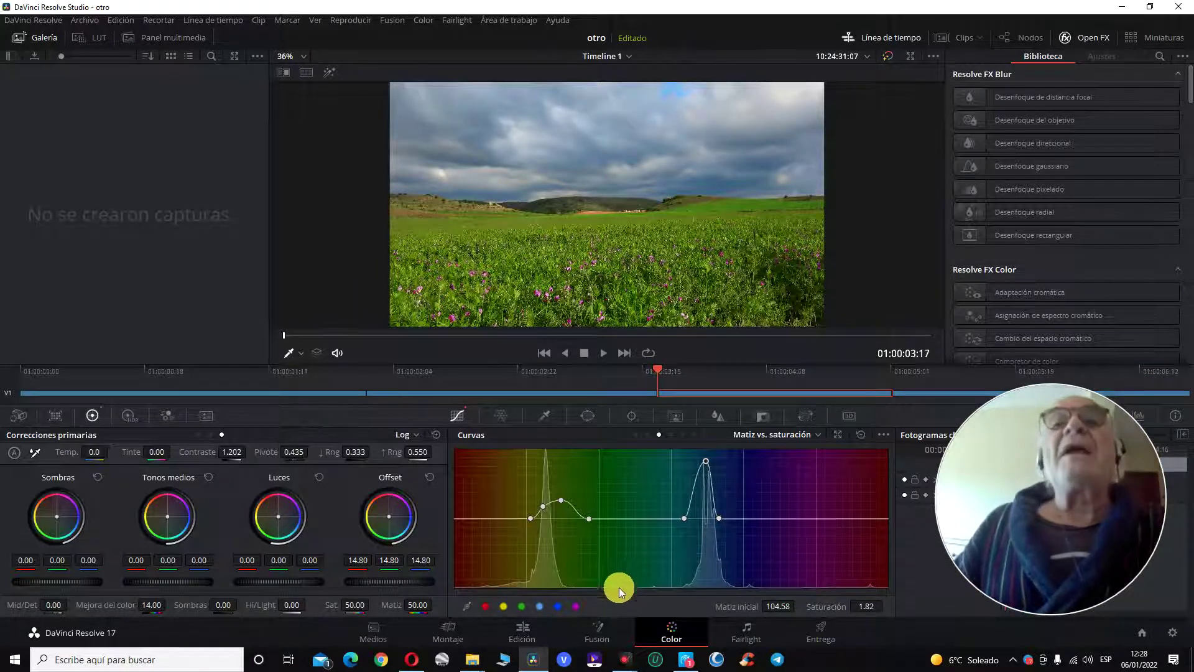
# - Load the first clip and zoom the viewer to review its purple-toned sky
pyautogui.click(295, 392)
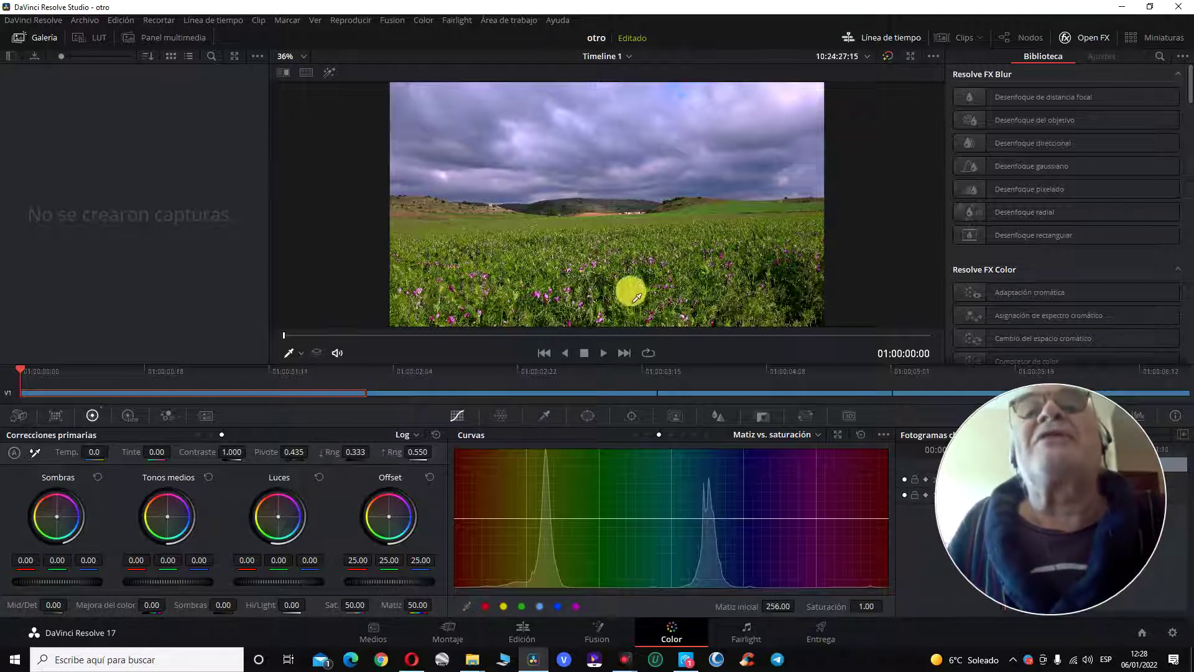
pyautogui.scroll(1, 628, 283)
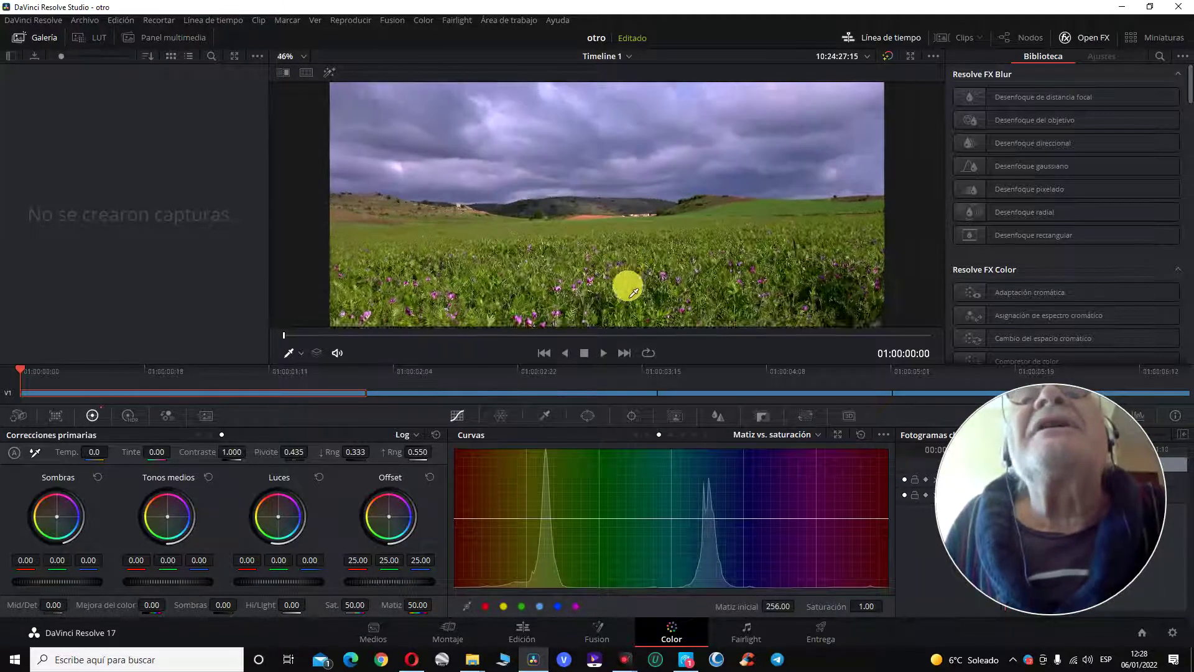
pyautogui.scroll(1, 640, 296)
pyautogui.scroll(-1, 642, 294)
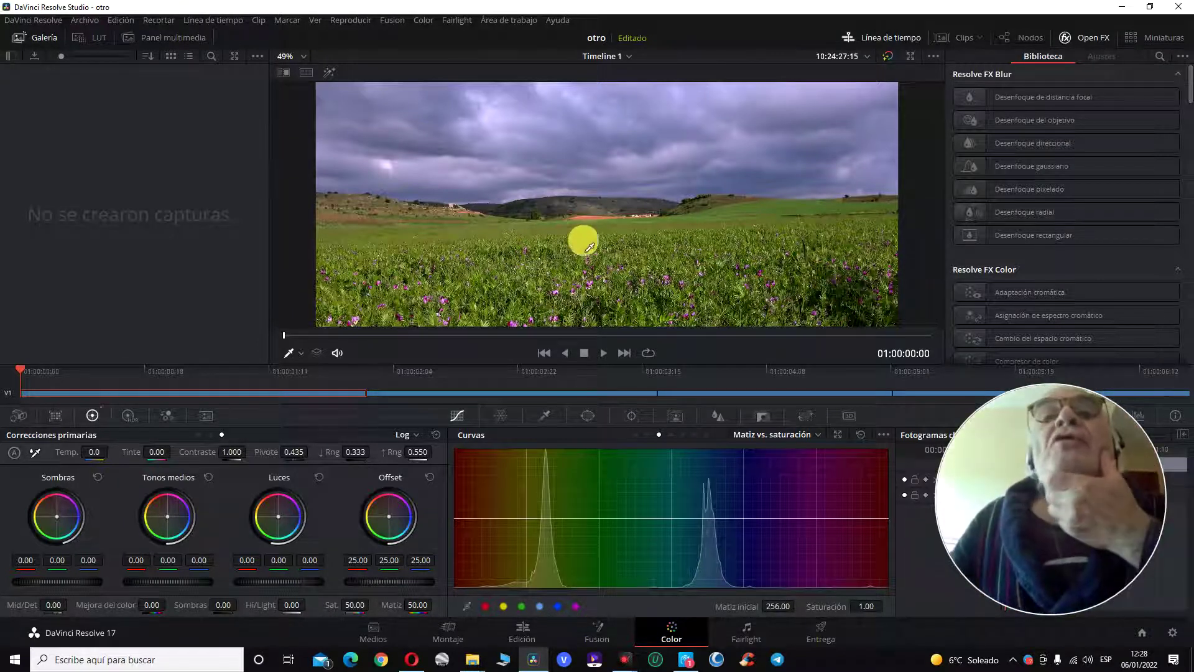
# - On the second clip, sample the pink flowers and raise the magenta Hue vs Sat point to 1.68
pyautogui.click(557, 392)
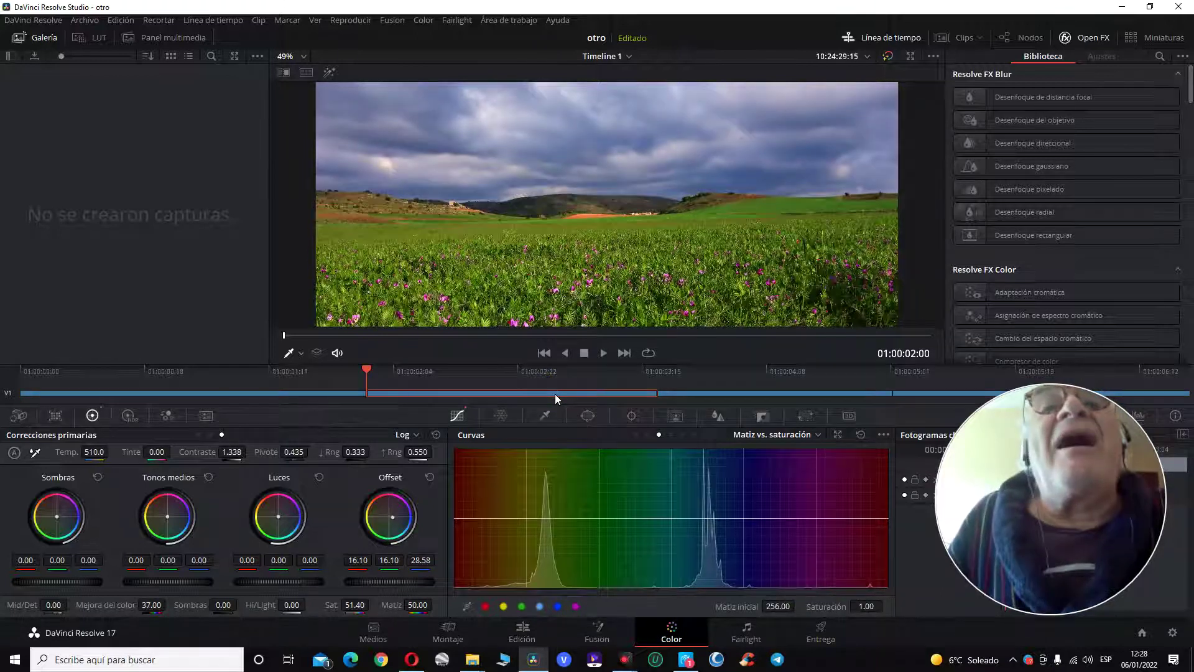
pyautogui.click(520, 371)
pyautogui.click(340, 372)
pyautogui.click(507, 372)
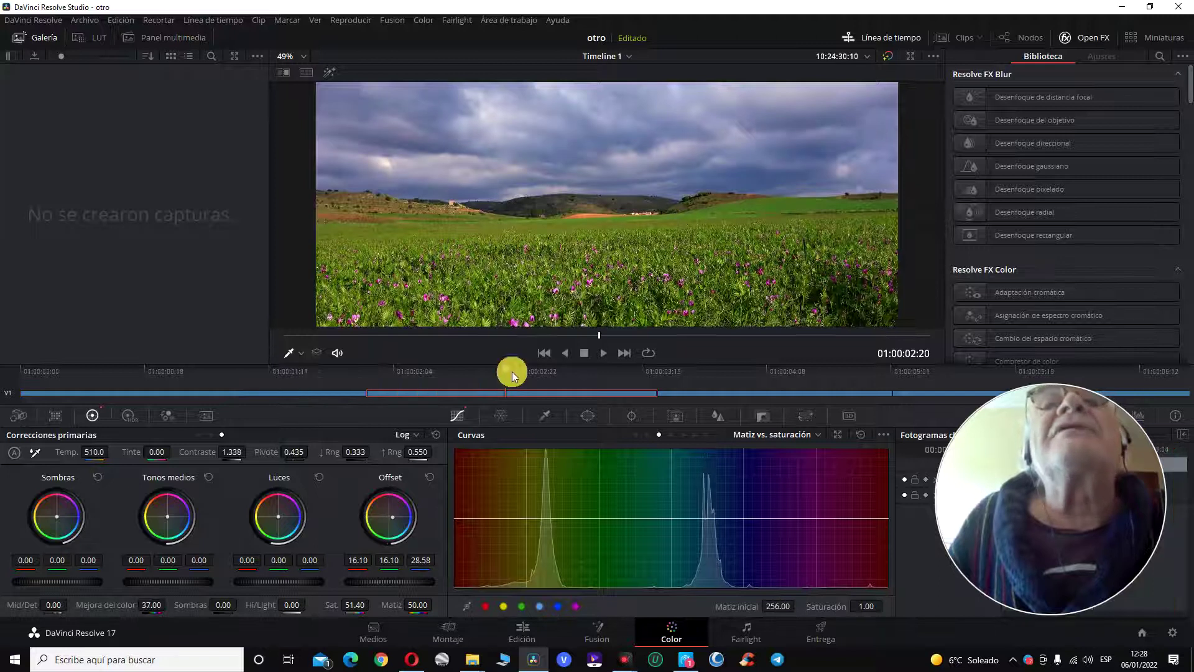
pyautogui.click(766, 280)
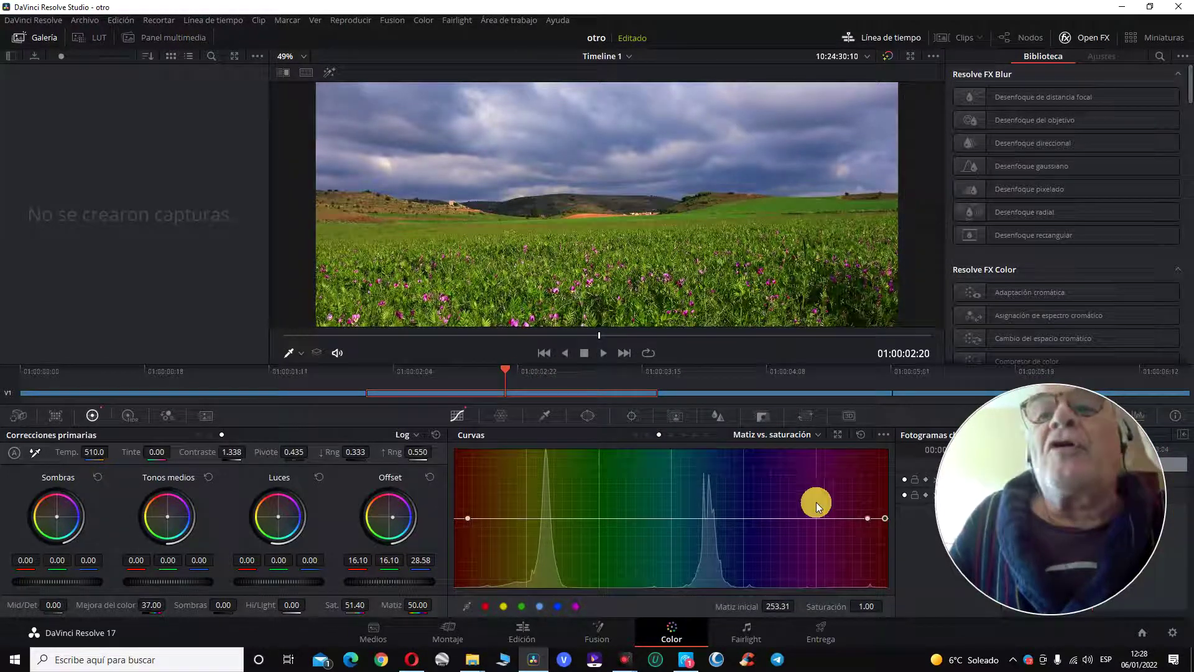
pyautogui.moveTo(886, 518); pyautogui.dragTo(886, 514)
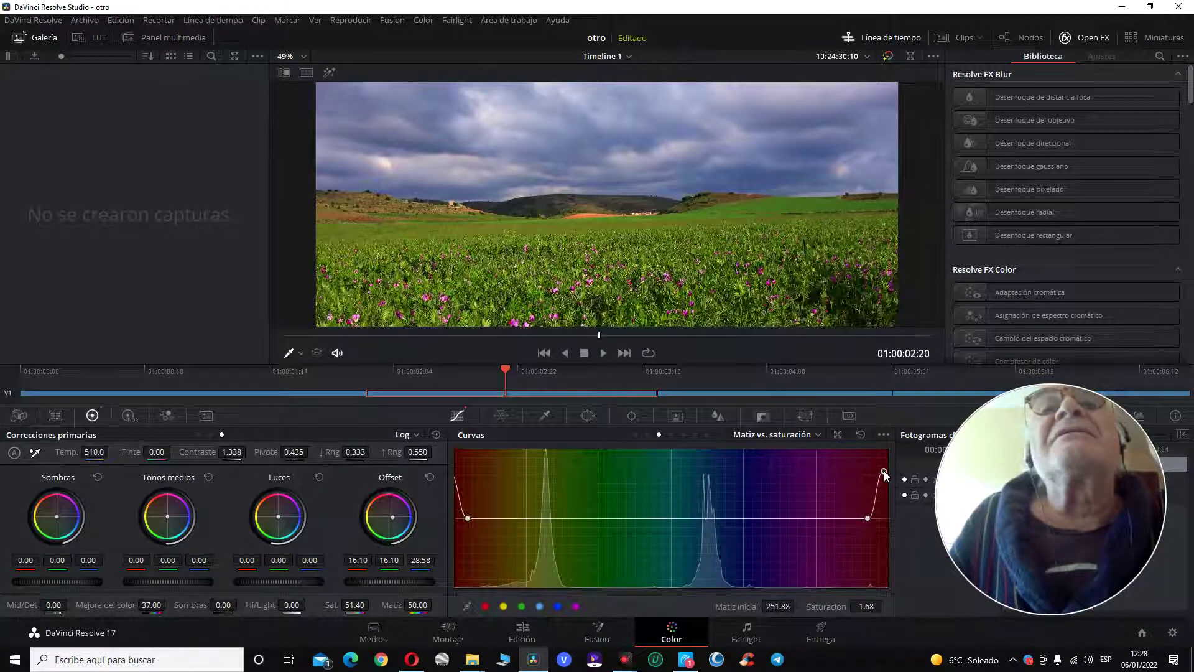
pyautogui.scroll(-2, 606, 272)
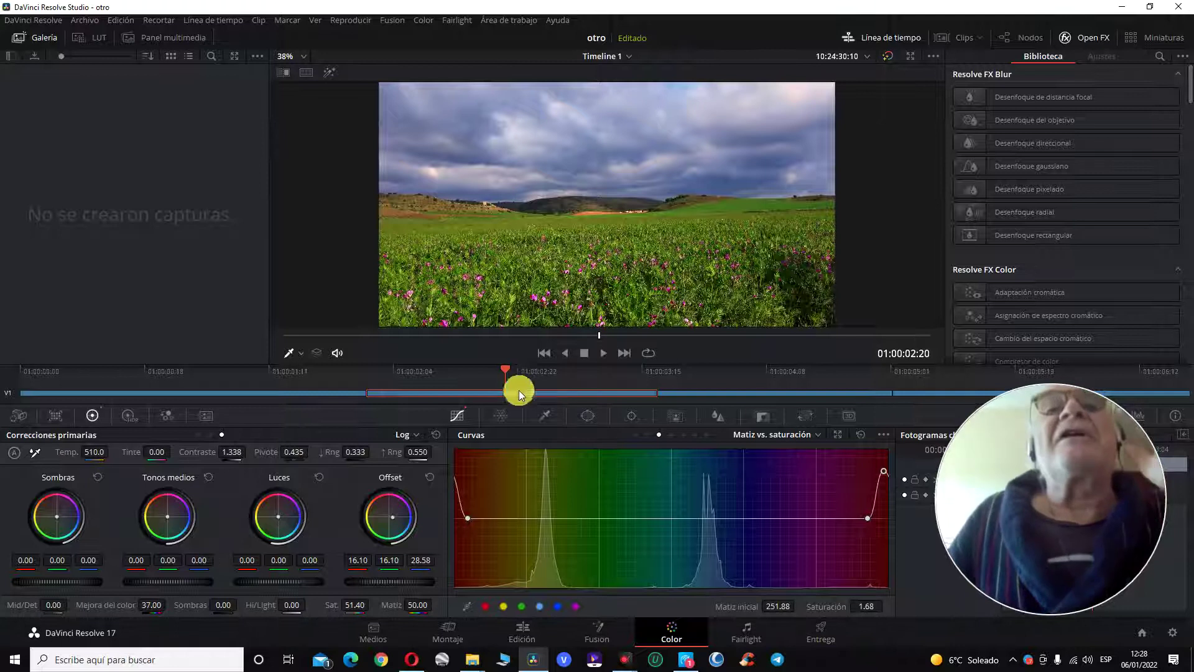
# - On the third clip, shape a gentle S-curve with two points on the Custom luma curve
pyautogui.click(718, 393)
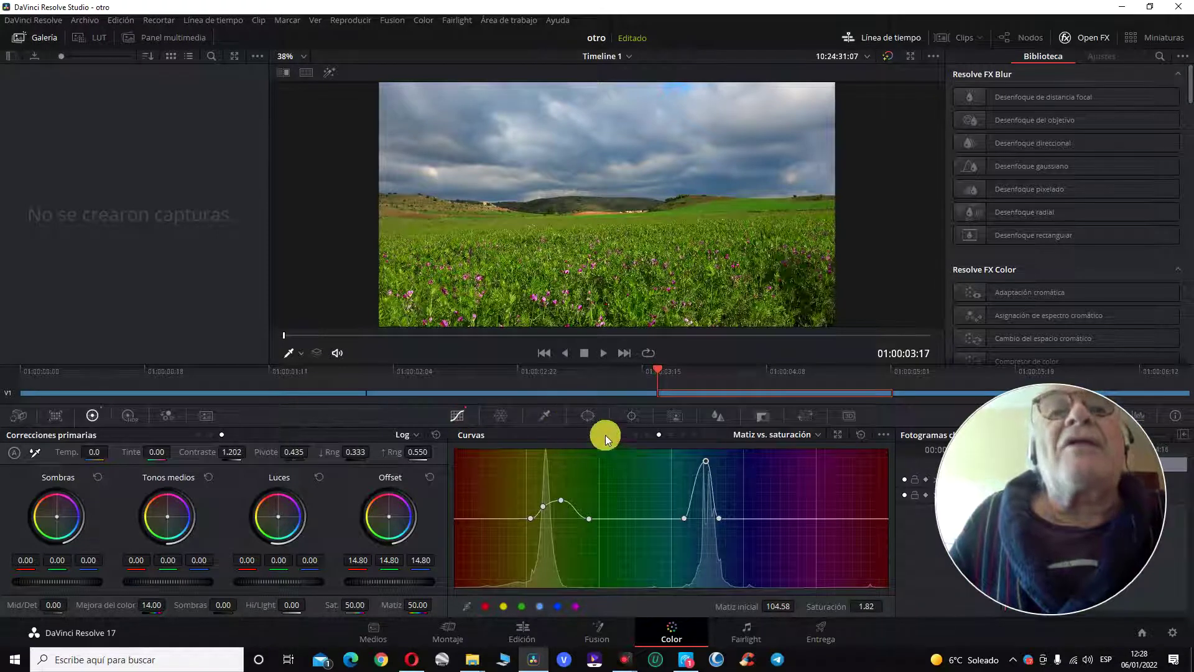
pyautogui.click(635, 434)
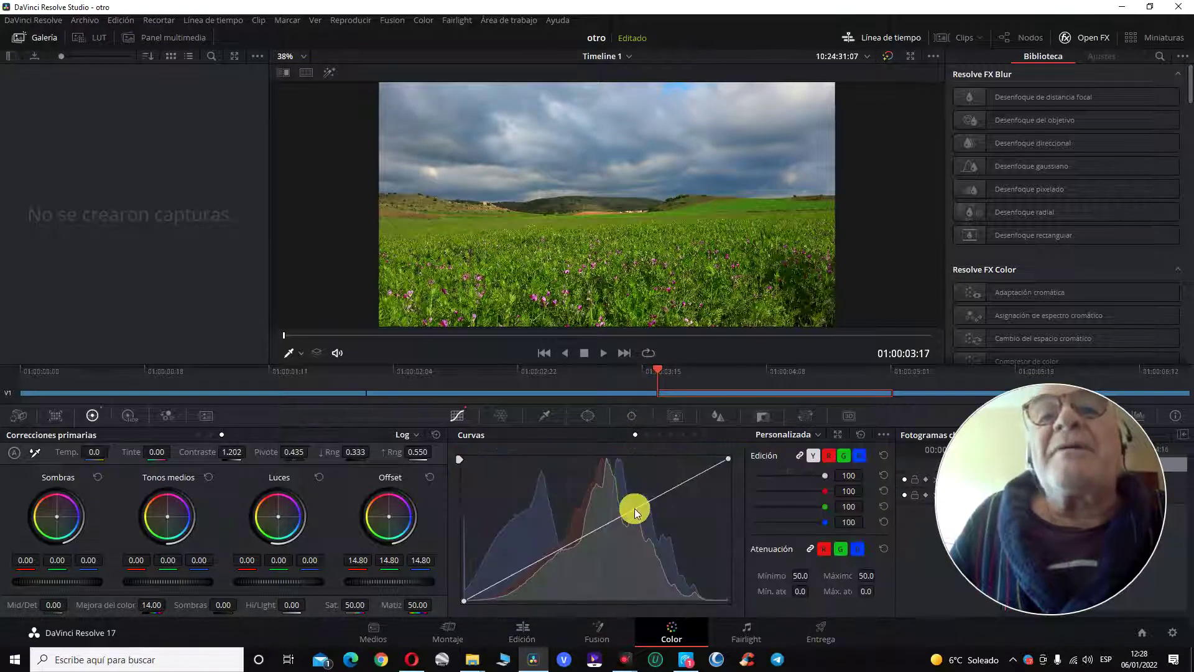
pyautogui.moveTo(634, 511); pyautogui.dragTo(642, 519)
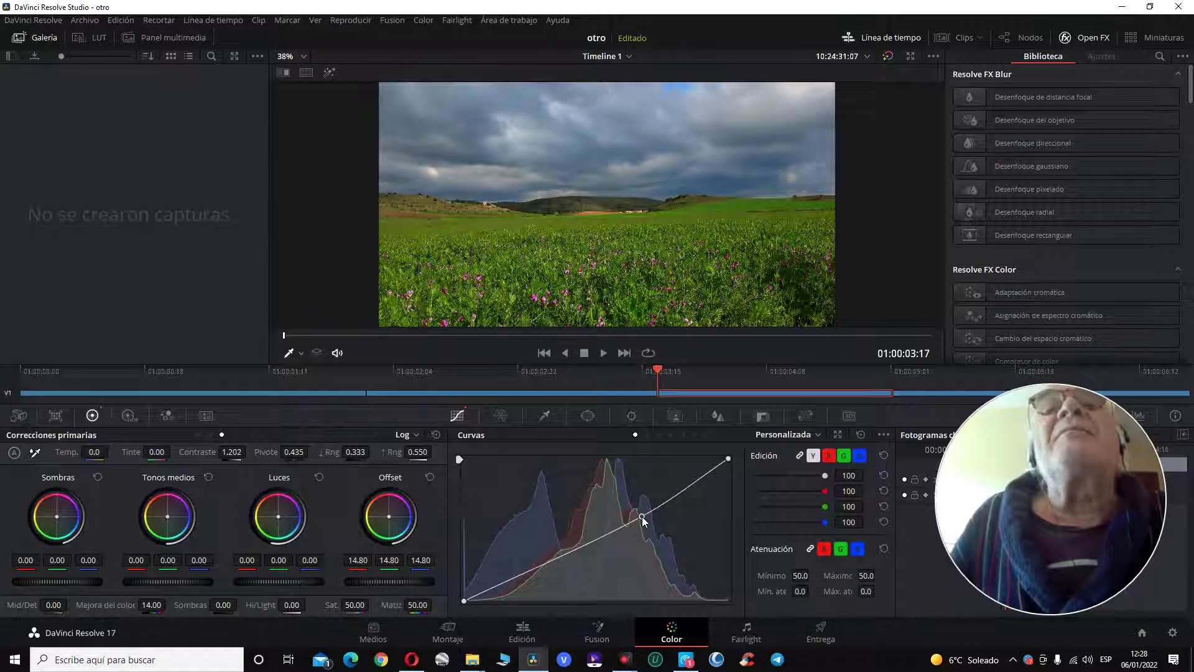
pyautogui.moveTo(568, 550); pyautogui.dragTo(570, 550)
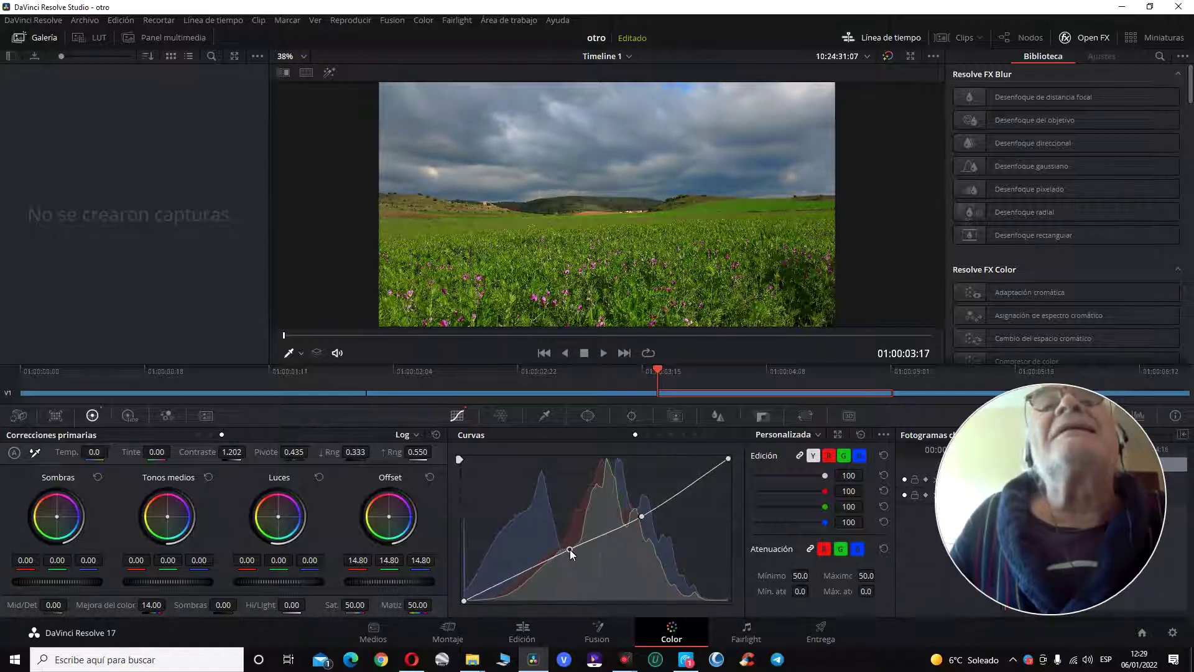
pyautogui.moveTo(647, 515); pyautogui.dragTo(645, 501)
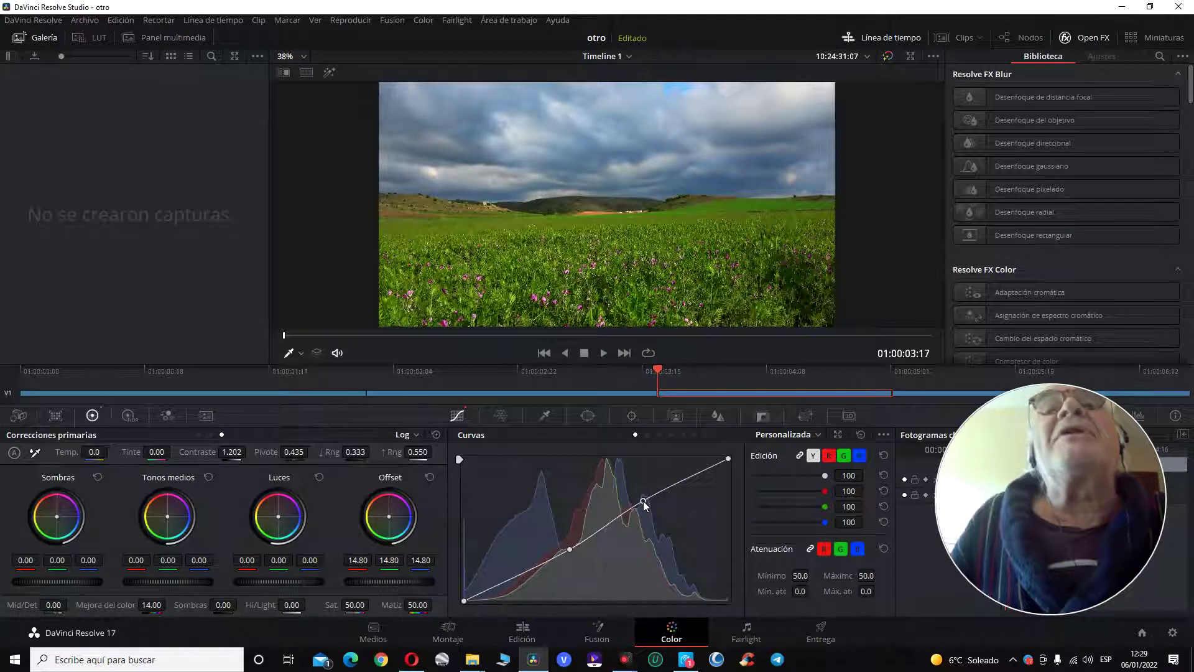
pyautogui.moveTo(645, 502); pyautogui.dragTo(639, 504)
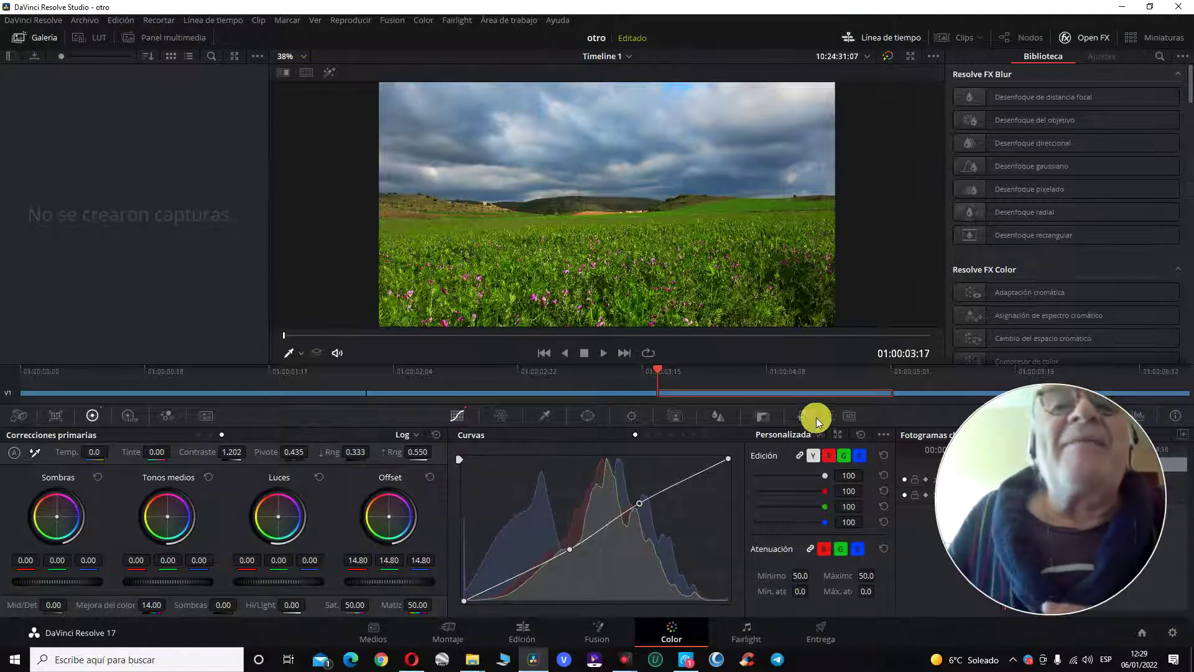
# - Load the fourth, still ungraded clip from the mini timeline
pyautogui.click(920, 390)
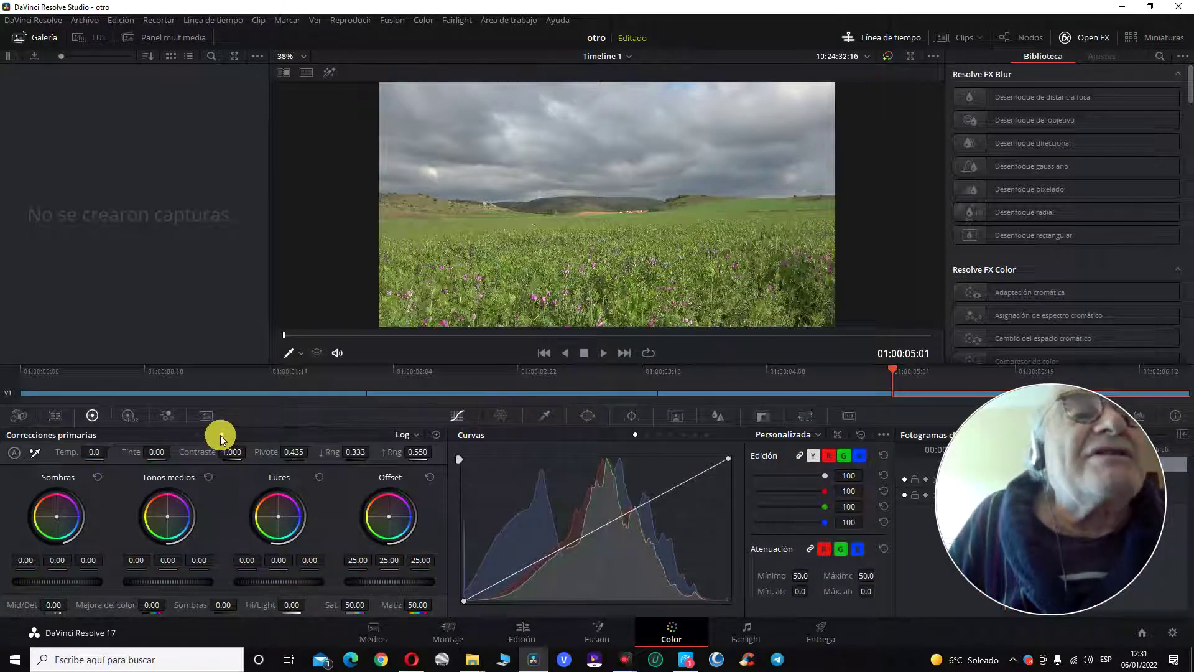
pyautogui.click(413, 434)
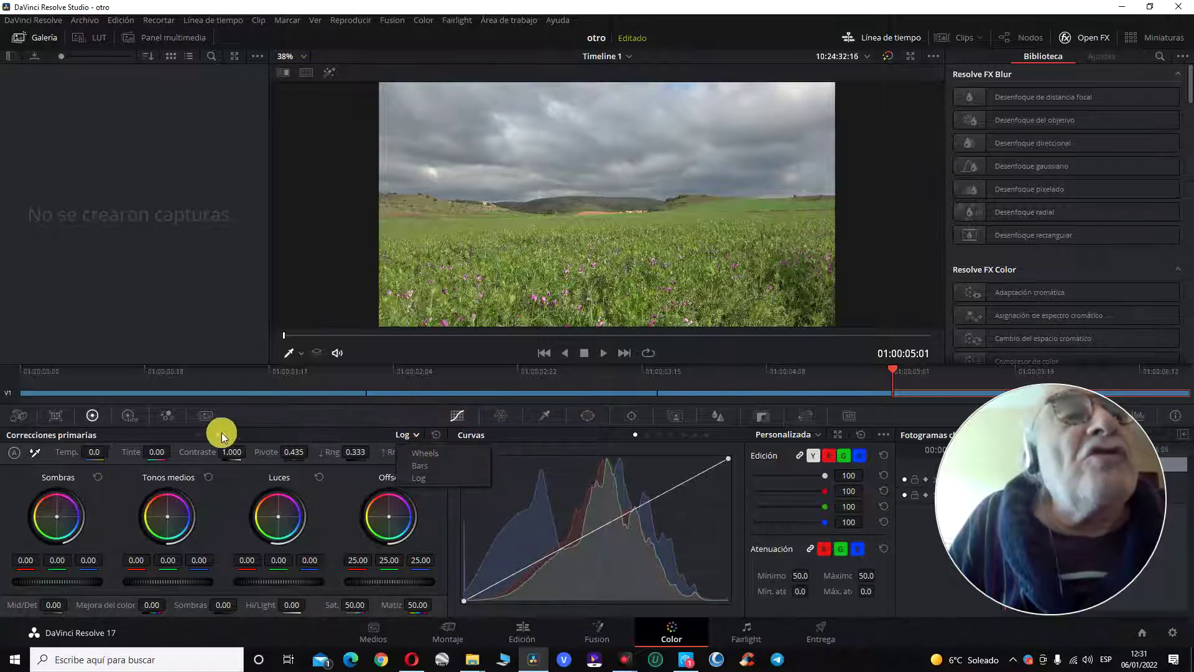
pyautogui.click(222, 434)
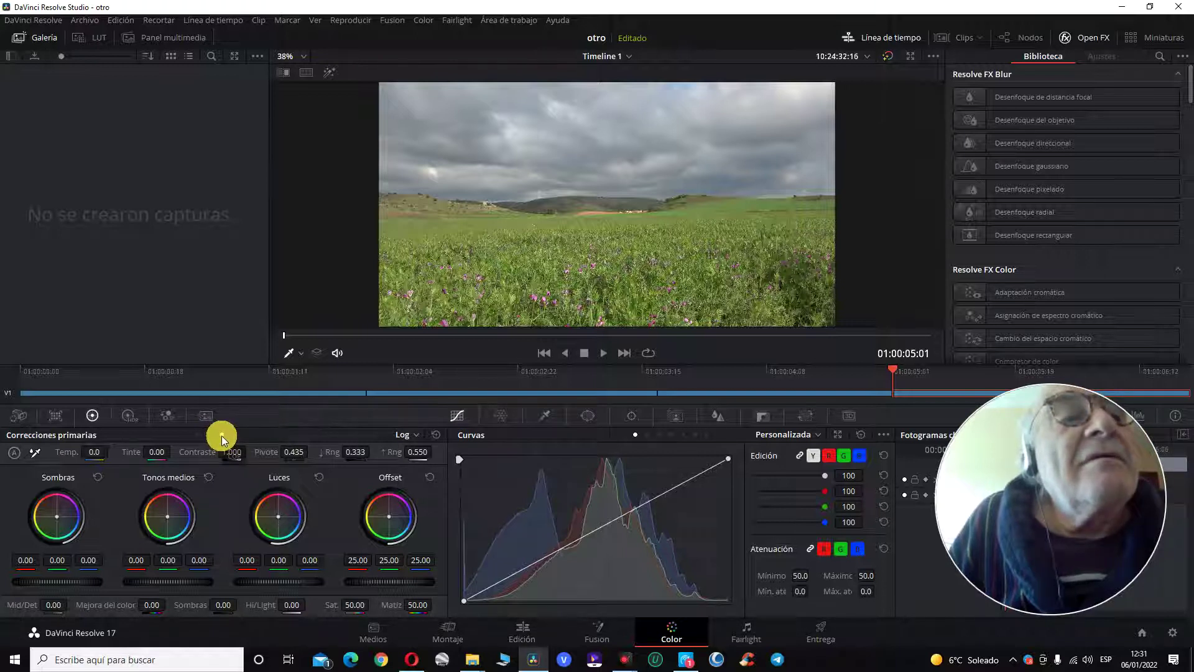
pyautogui.click(211, 434)
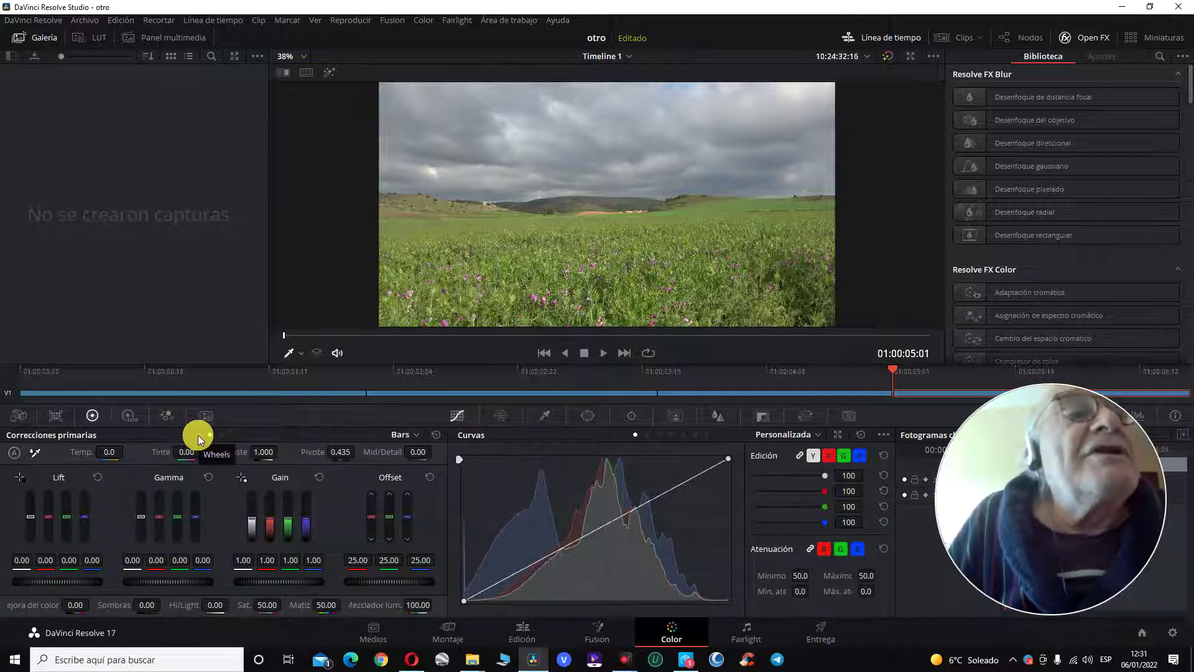
pyautogui.click(198, 435)
pyautogui.click(415, 434)
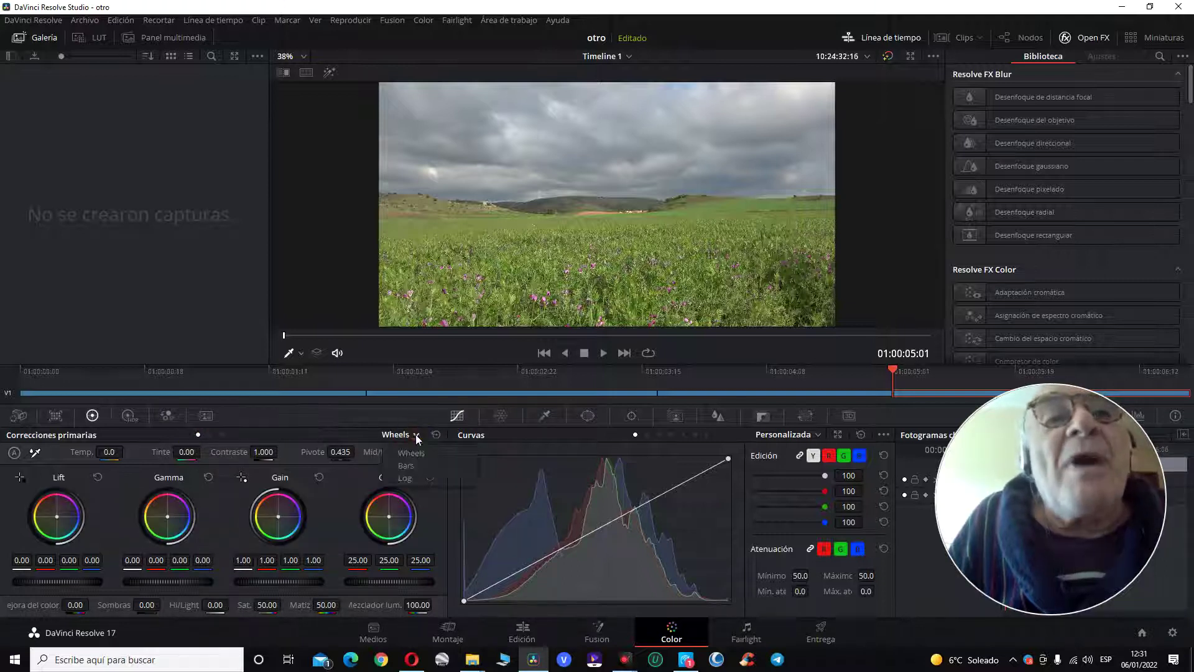
pyautogui.click(405, 476)
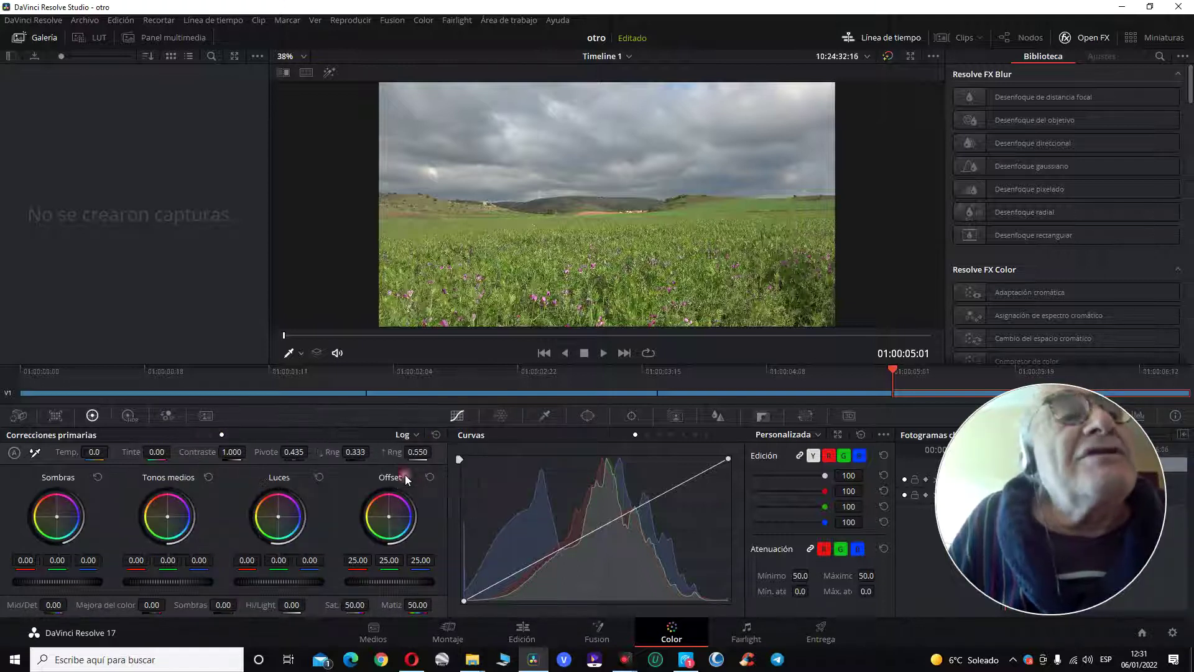
pyautogui.click(411, 434)
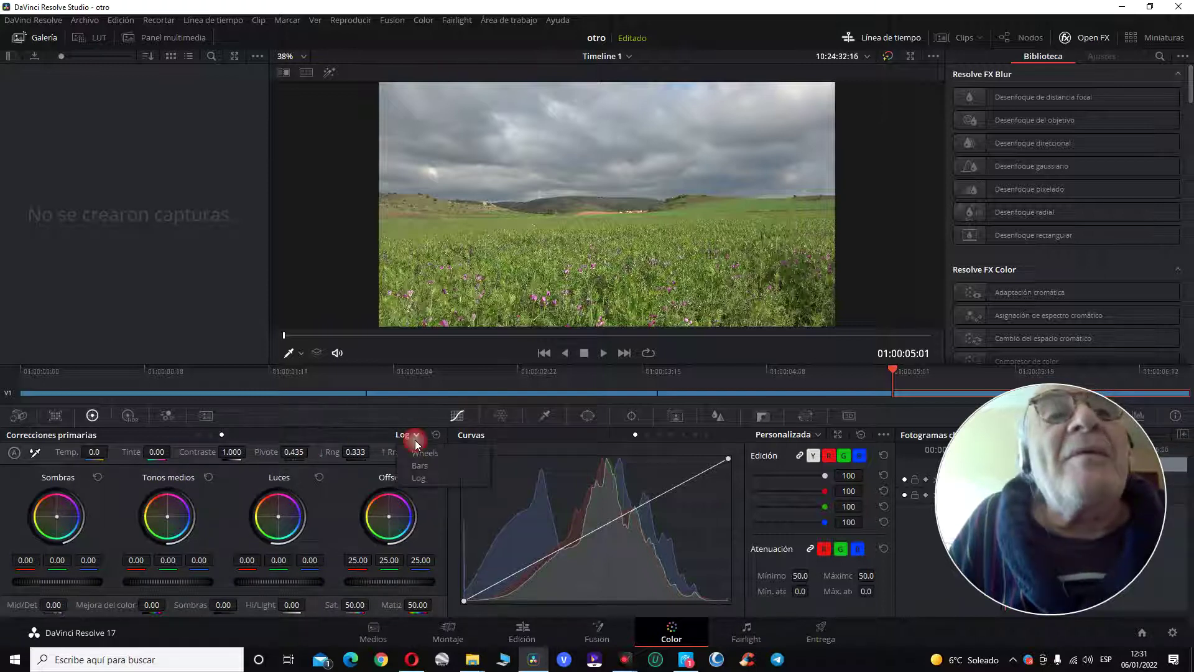
pyautogui.click(412, 450)
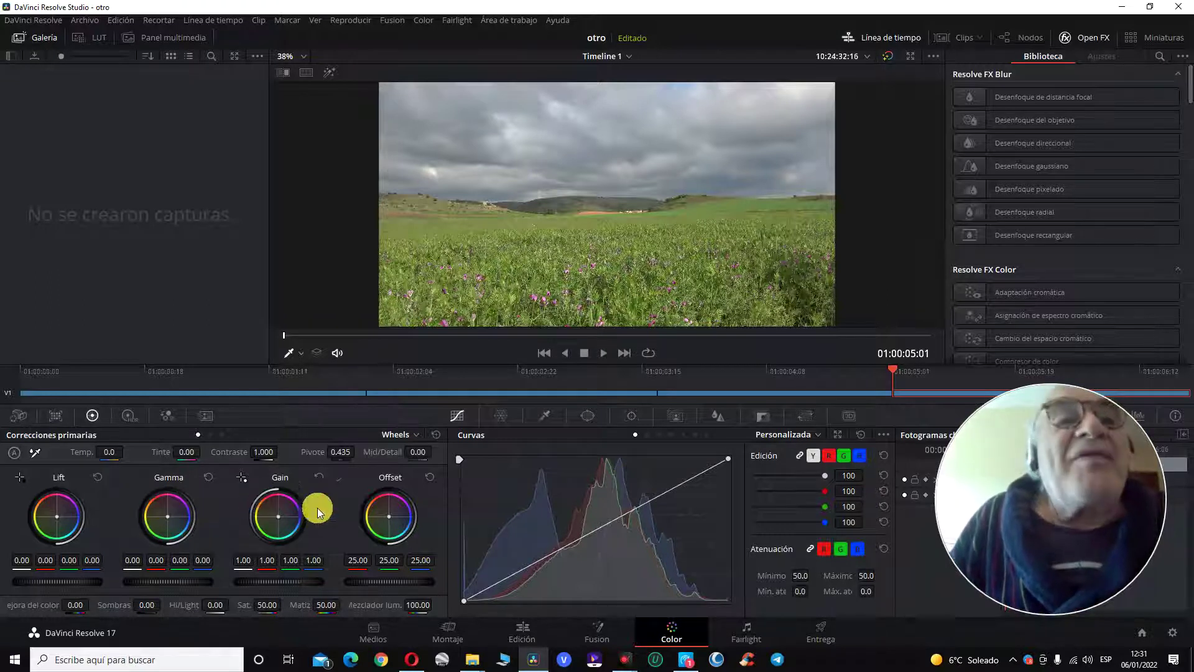
# - Shift the Gain wheel toward blue (0.71, 1.05, 1.33) to cool the cloudy sky
pyautogui.click(220, 434)
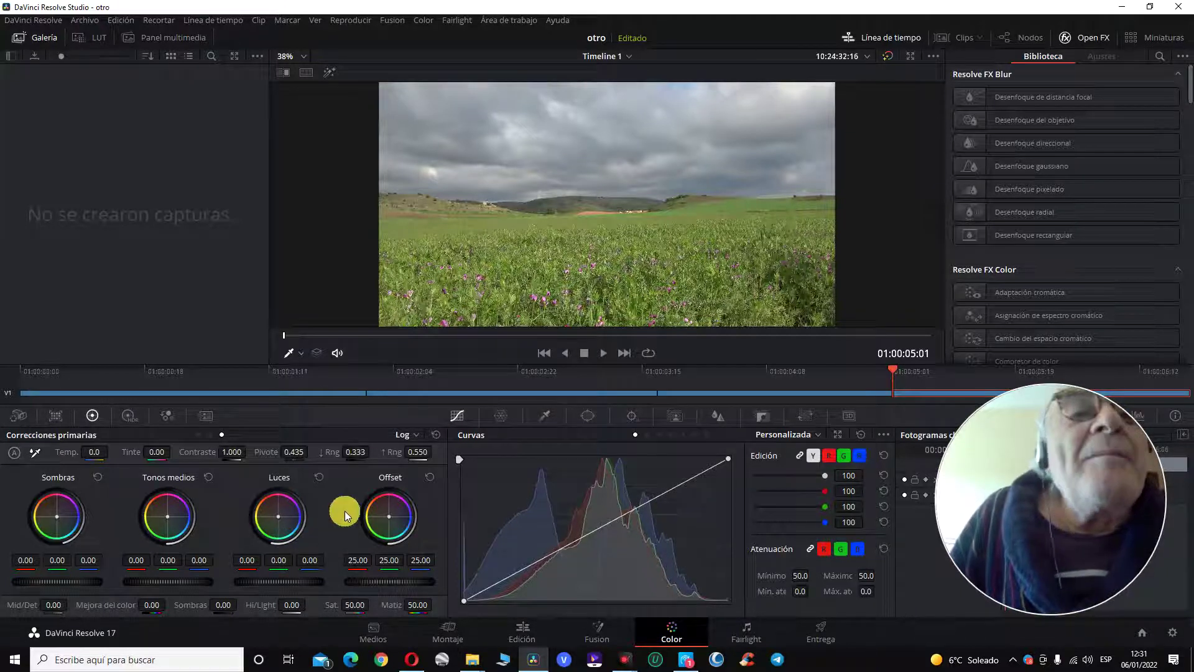
pyautogui.click(196, 434)
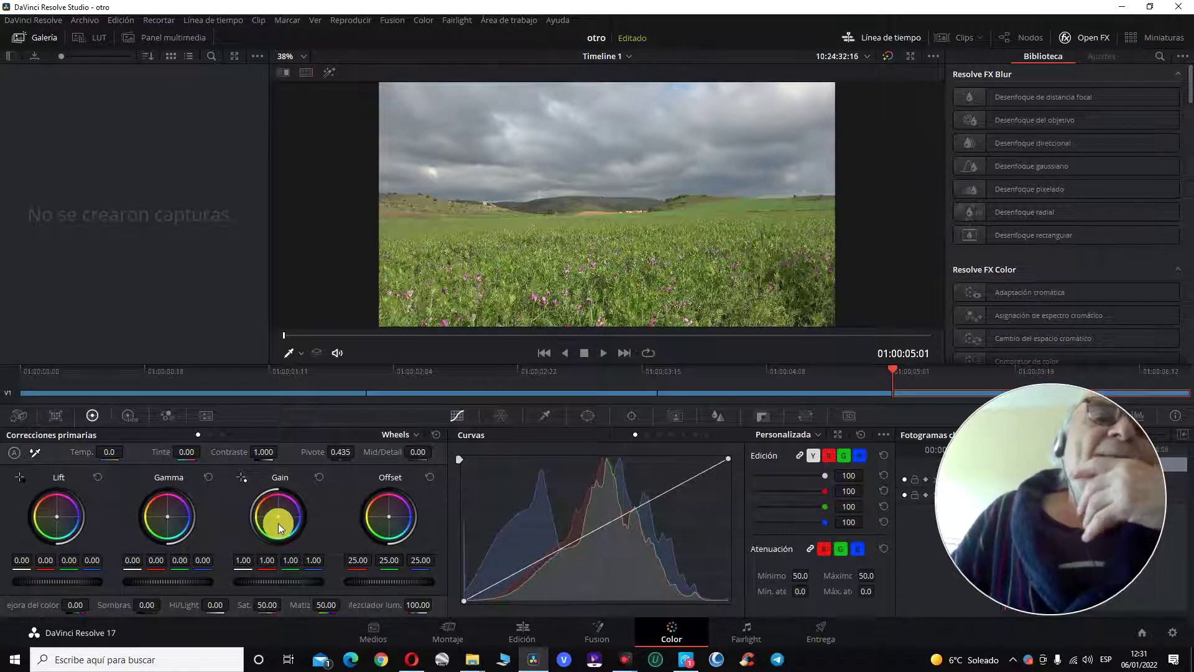
pyautogui.moveTo(278, 516); pyautogui.dragTo(278, 515)
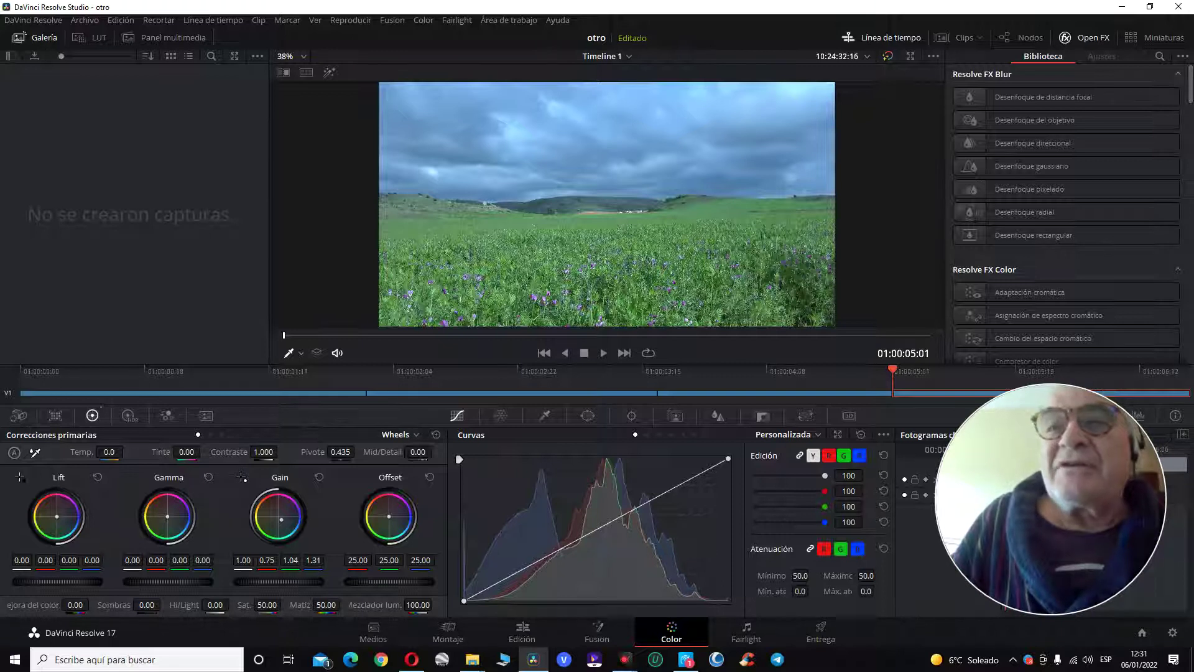
pyautogui.moveTo(281, 519); pyautogui.dragTo(283, 520)
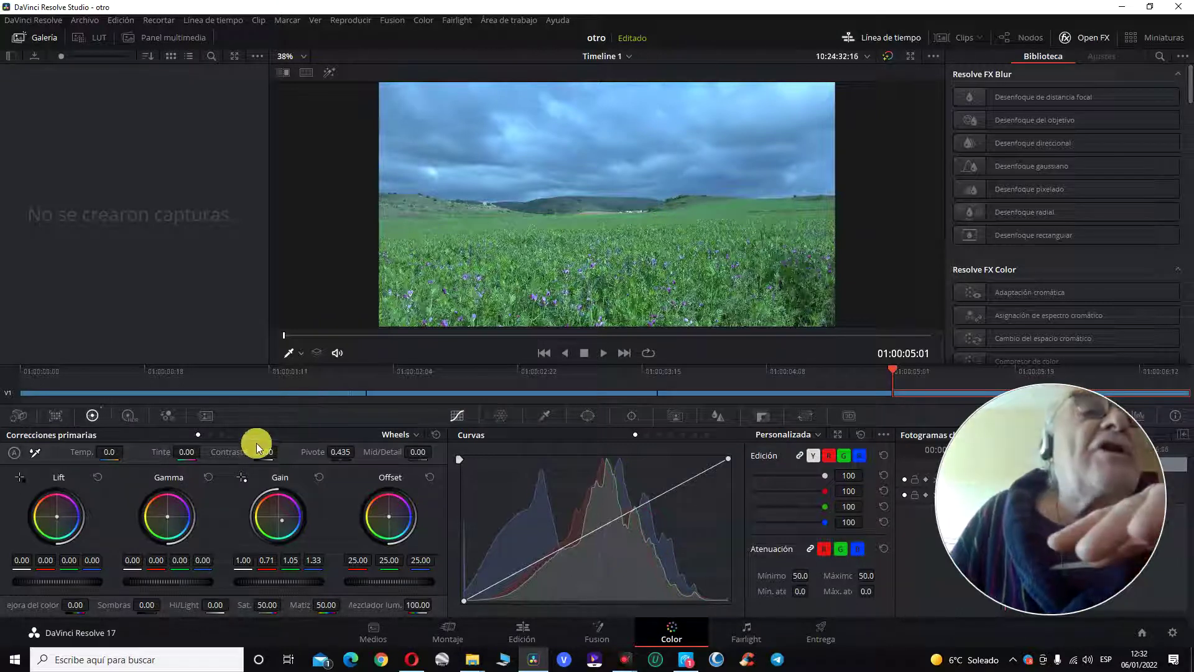
# - Raise contrast to 1.374, temperature to 800.0 and saturation to 57.80
pyautogui.moveTo(260, 452)
pyautogui.mouseDown()
pyautogui.moveTo(280, 452)
pyautogui.moveTo(205, 454)
pyautogui.mouseUp()
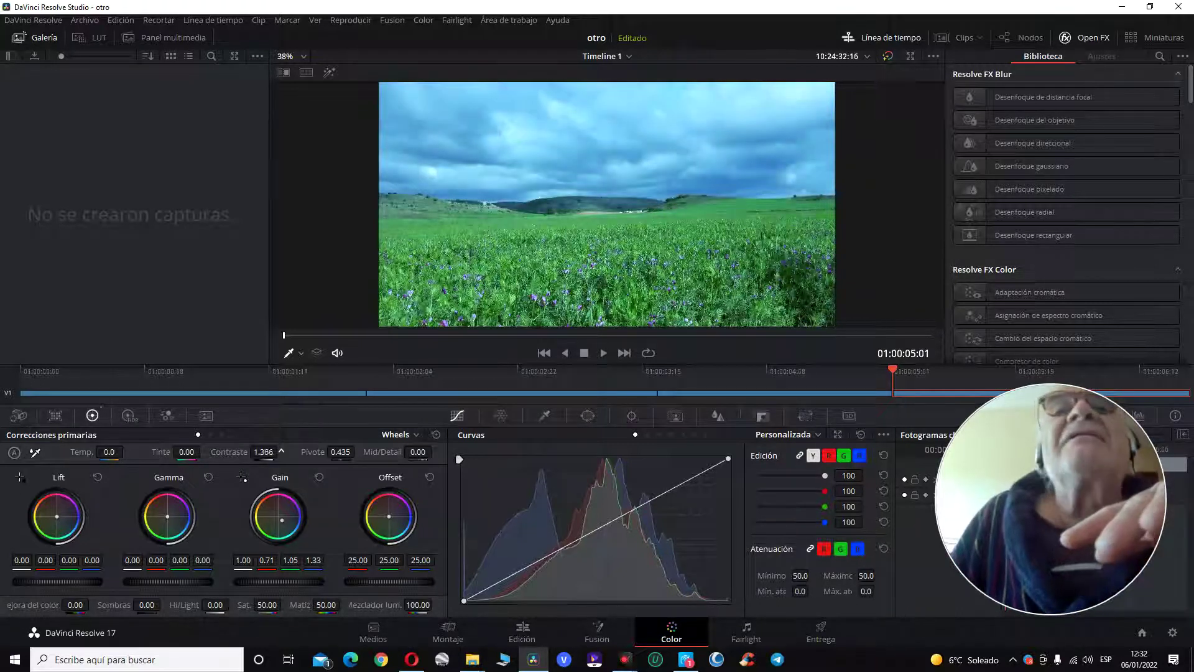
pyautogui.click(122, 453)
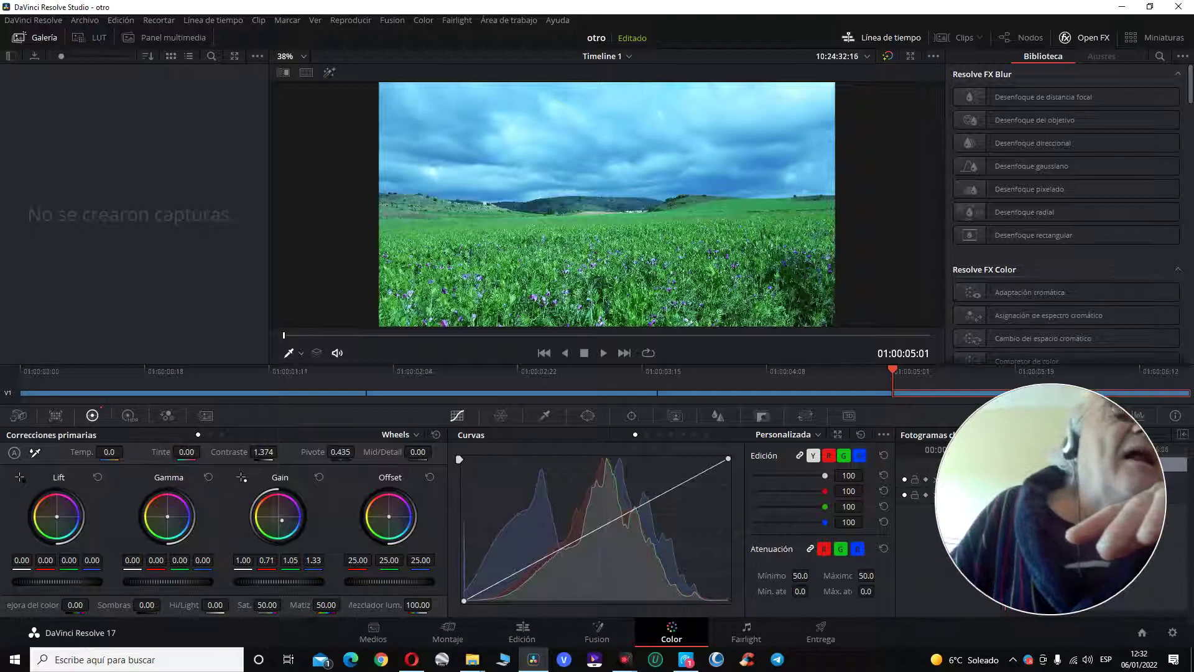
pyautogui.write('800')
pyautogui.click(248, 492)
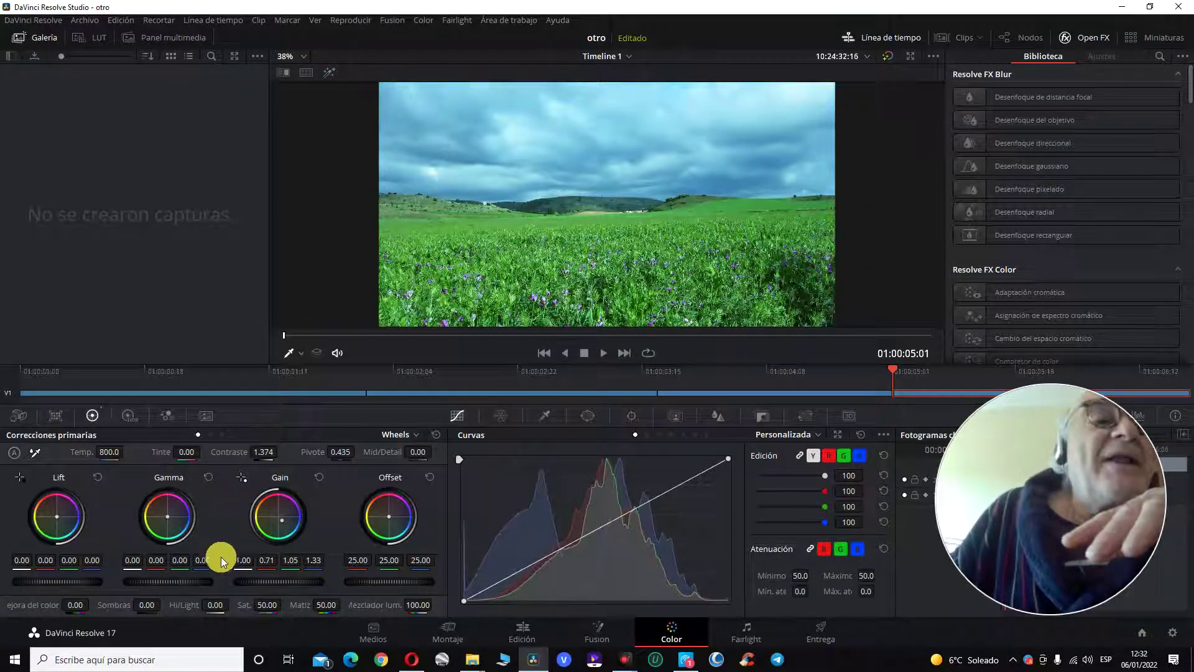
pyautogui.moveTo(267, 605)
pyautogui.mouseDown()
pyautogui.moveTo(333, 610)
pyautogui.moveTo(265, 599)
pyautogui.mouseUp()
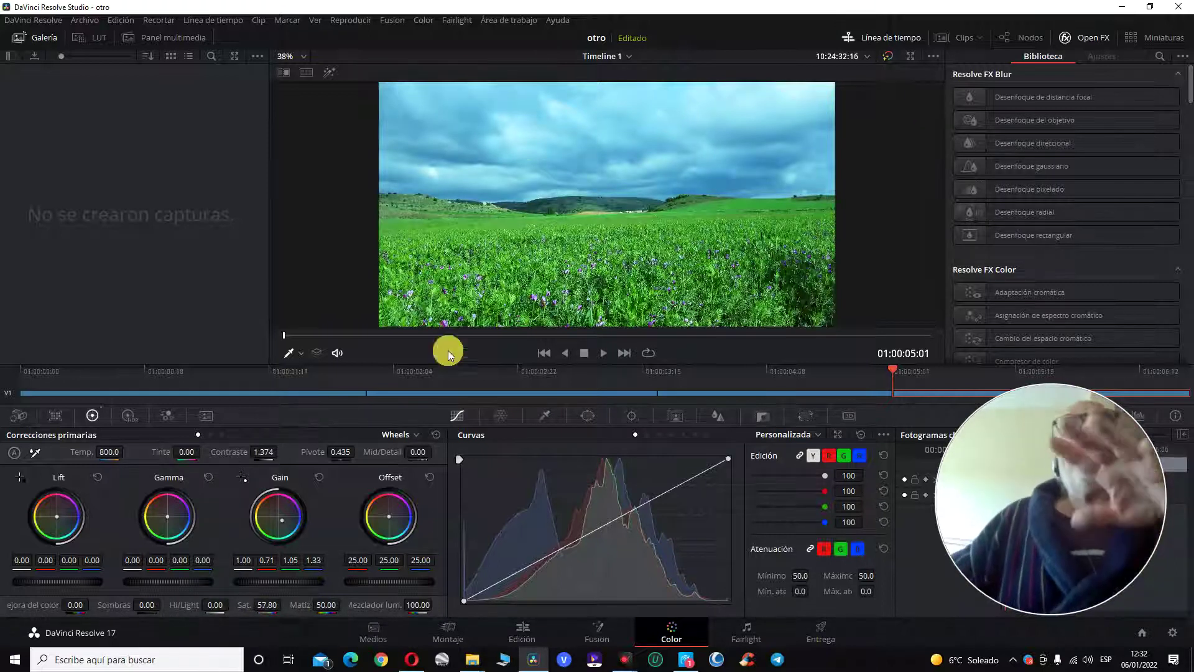
# - Refine Gain to 0.64, 1.07, 1.39 and Gamma to 0.08, -0.02, -0.03
pyautogui.moveTo(283, 519); pyautogui.dragTo(282, 520)
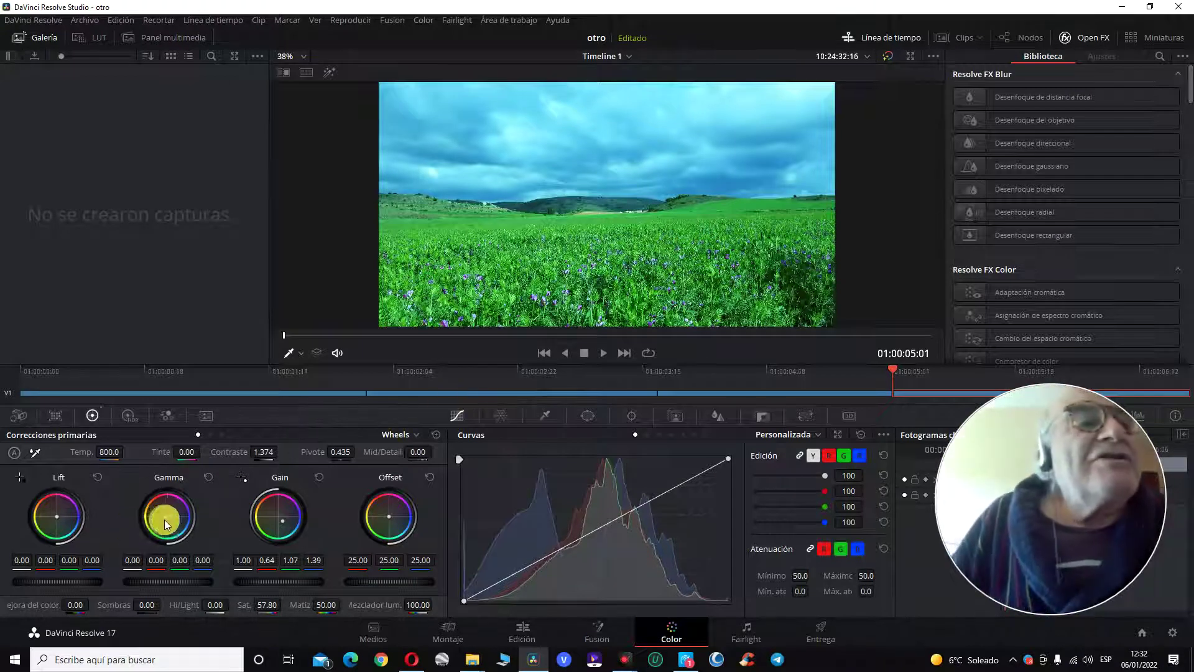
pyautogui.moveTo(169, 516); pyautogui.dragTo(168, 518)
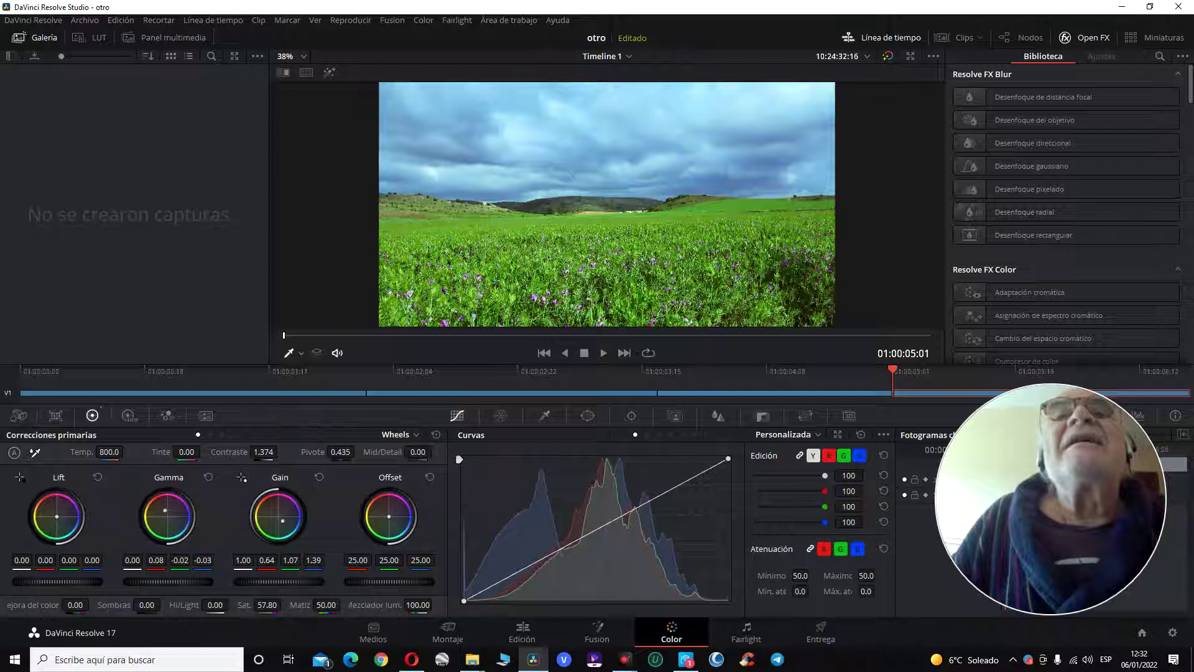
pyautogui.moveTo(165, 511); pyautogui.dragTo(166, 511)
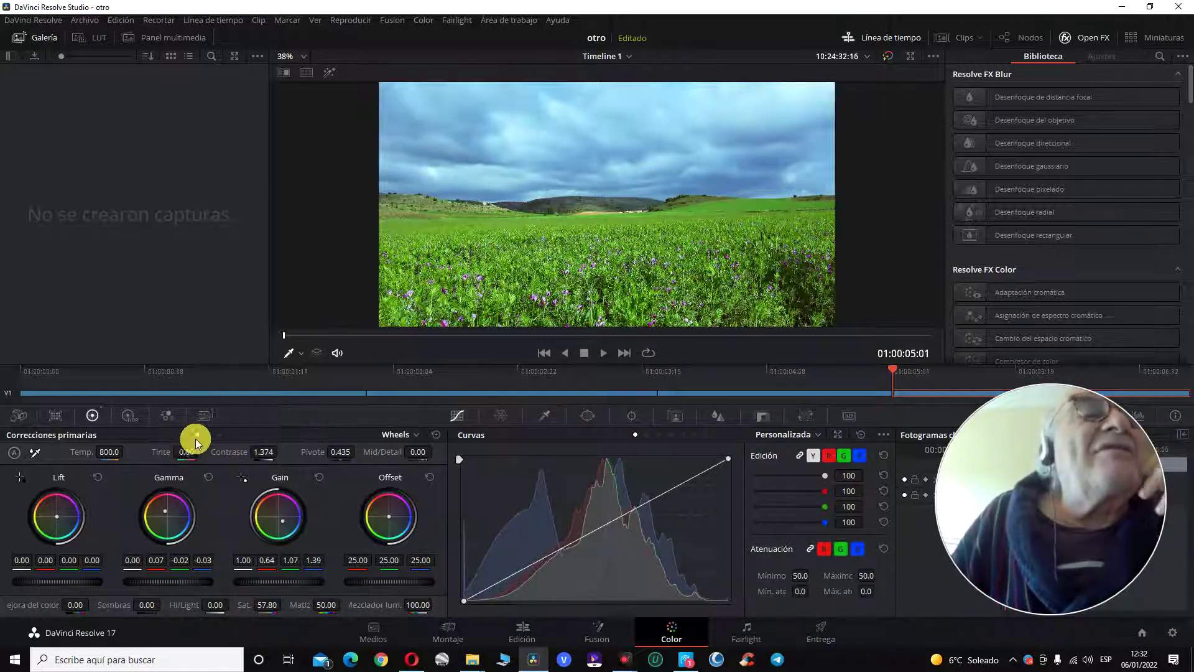
# - Tint log Highlights toward magenta (0.40, -0.15, 0.30) and pull a curve point down to darken the sky
pyautogui.click(219, 435)
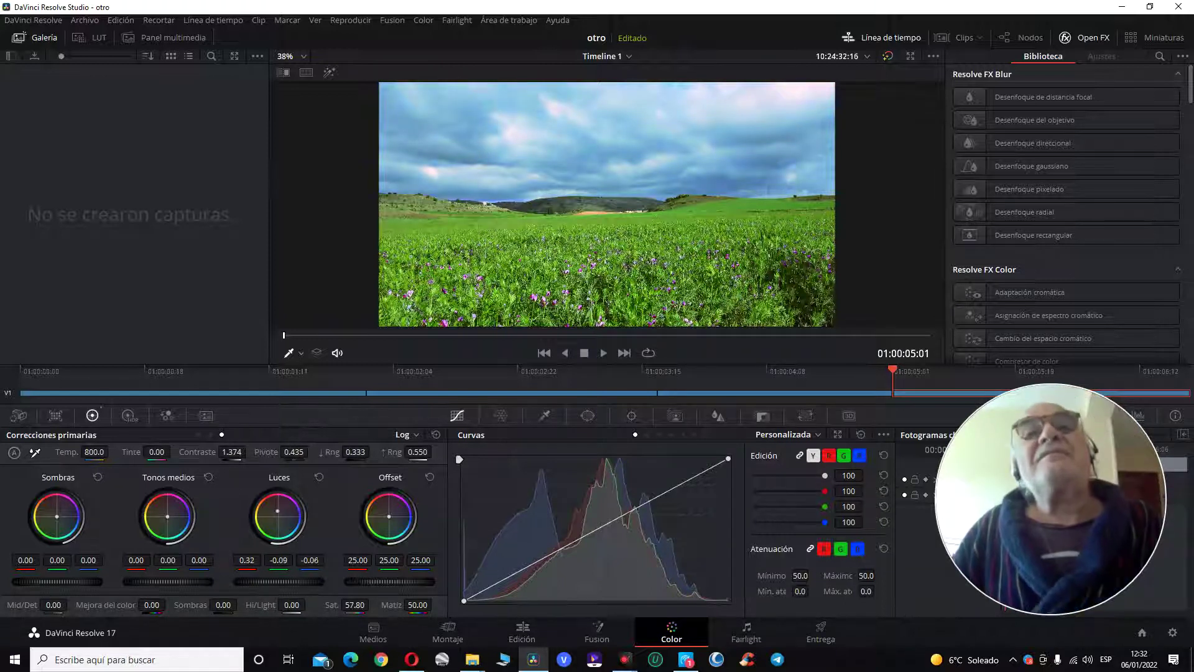
pyautogui.click(282, 508)
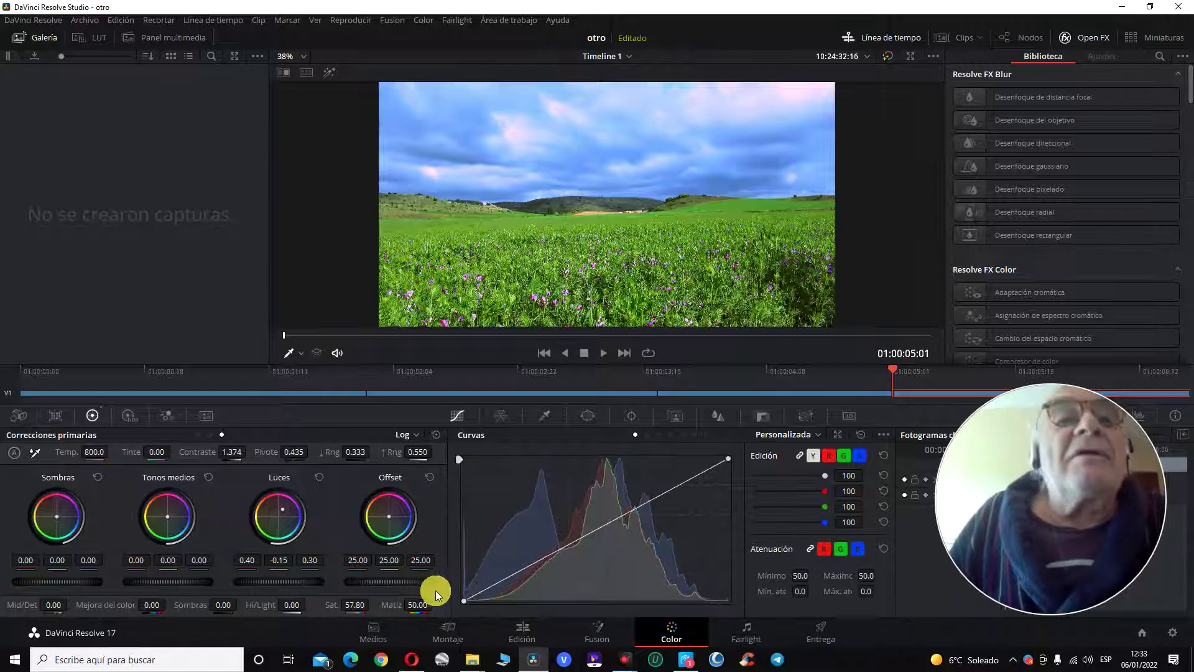
pyautogui.moveTo(643, 505); pyautogui.dragTo(647, 515)
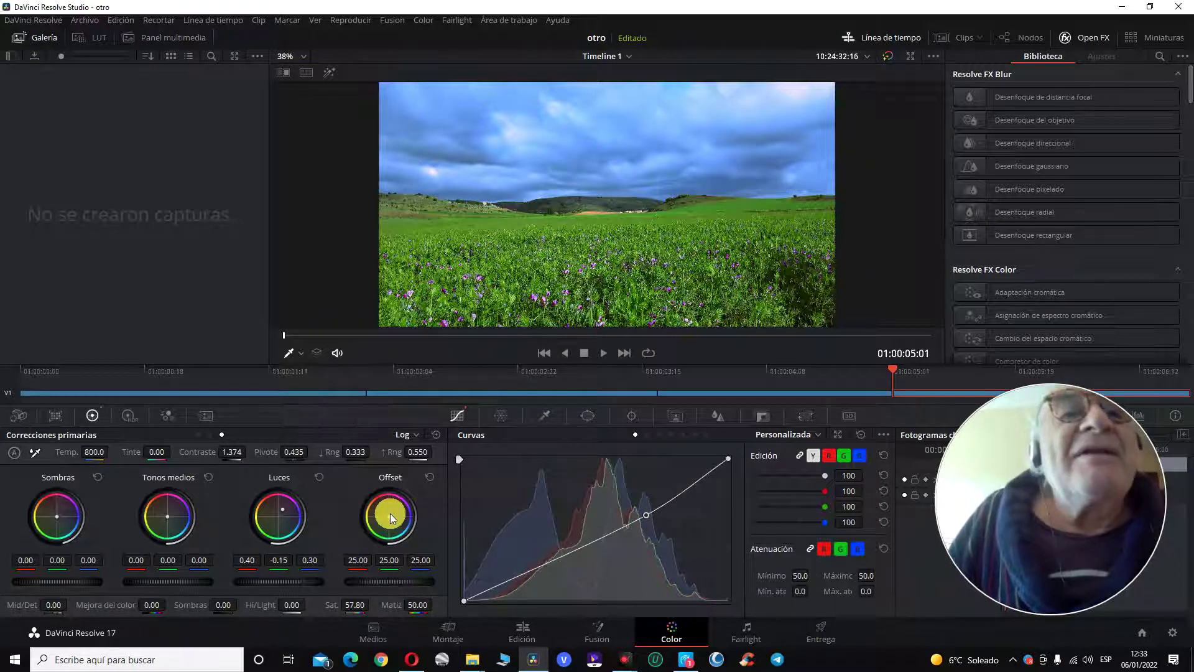
# - Warm the Offset wheel to 28.31, 25.10, 13.92, removing the magenta cast
pyautogui.moveTo(389, 516); pyautogui.dragTo(390, 515)
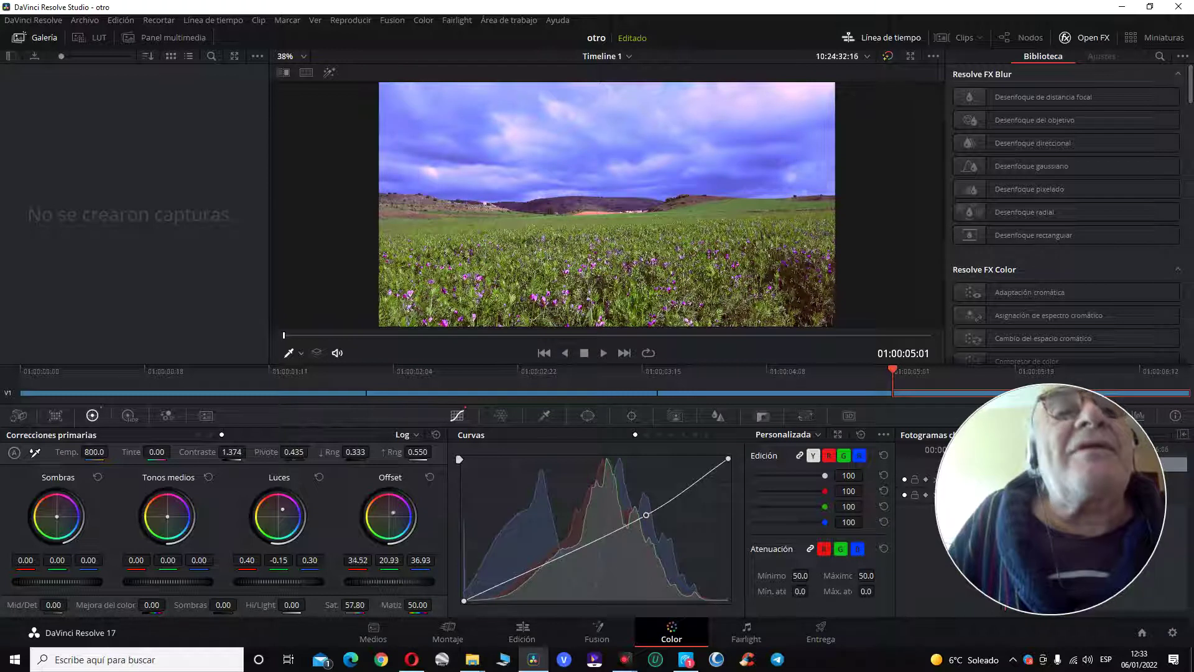
pyautogui.moveTo(391, 513); pyautogui.dragTo(387, 518)
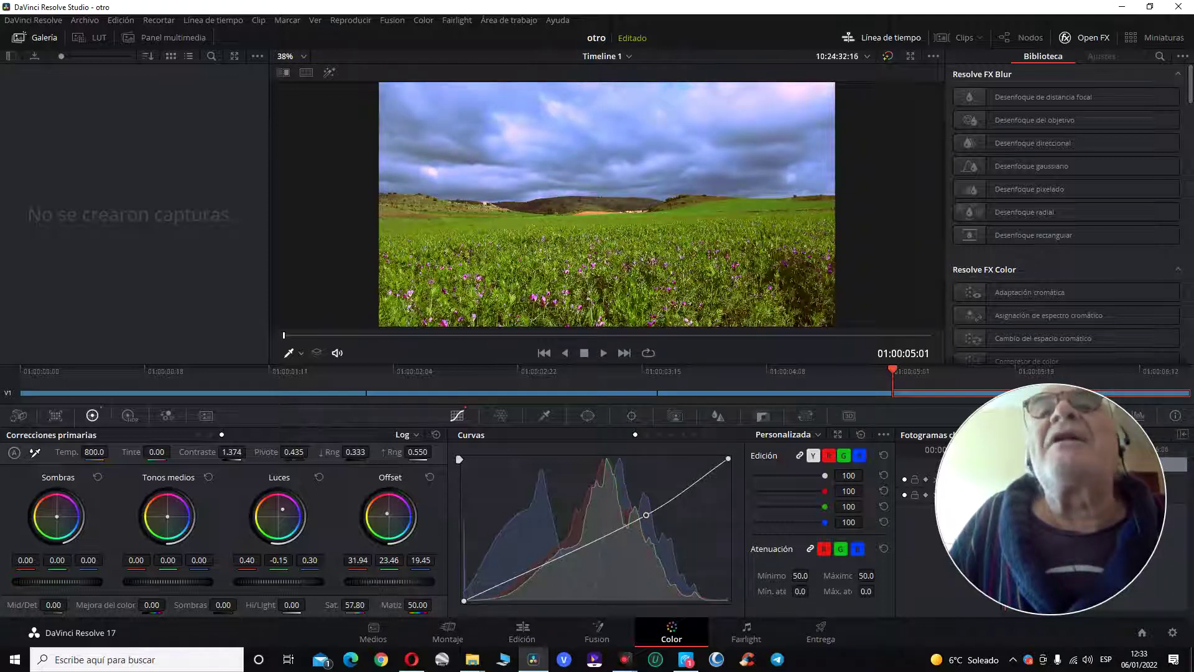
pyautogui.moveTo(387, 514); pyautogui.dragTo(387, 515)
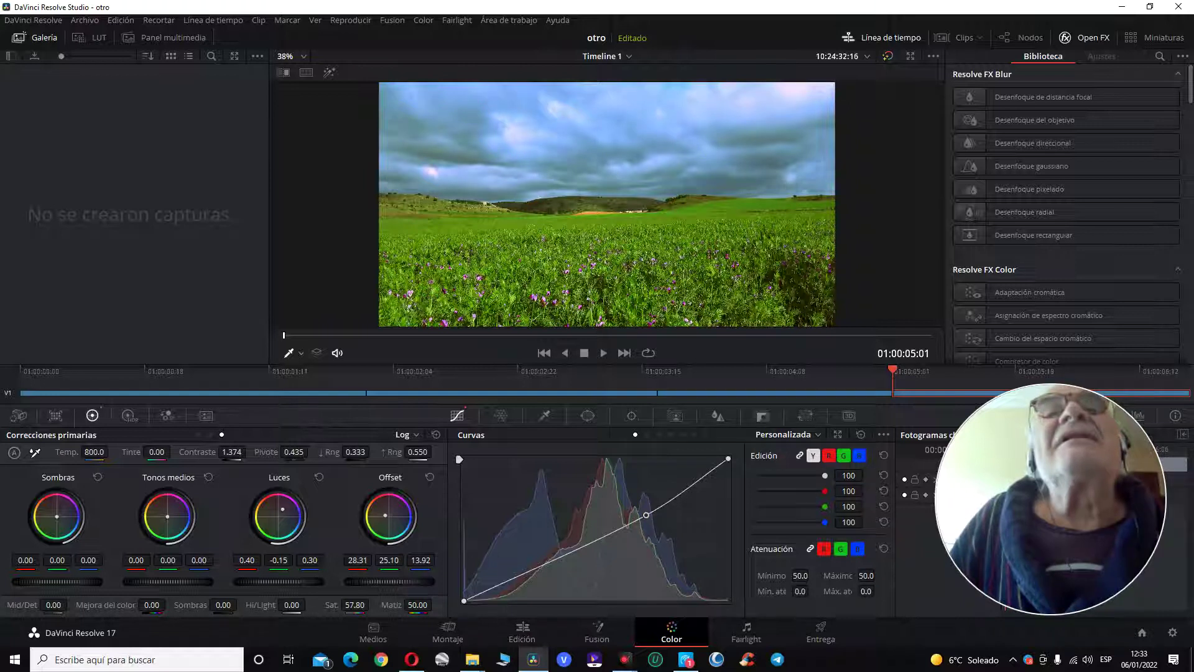
pyautogui.moveTo(387, 515); pyautogui.dragTo(386, 516)
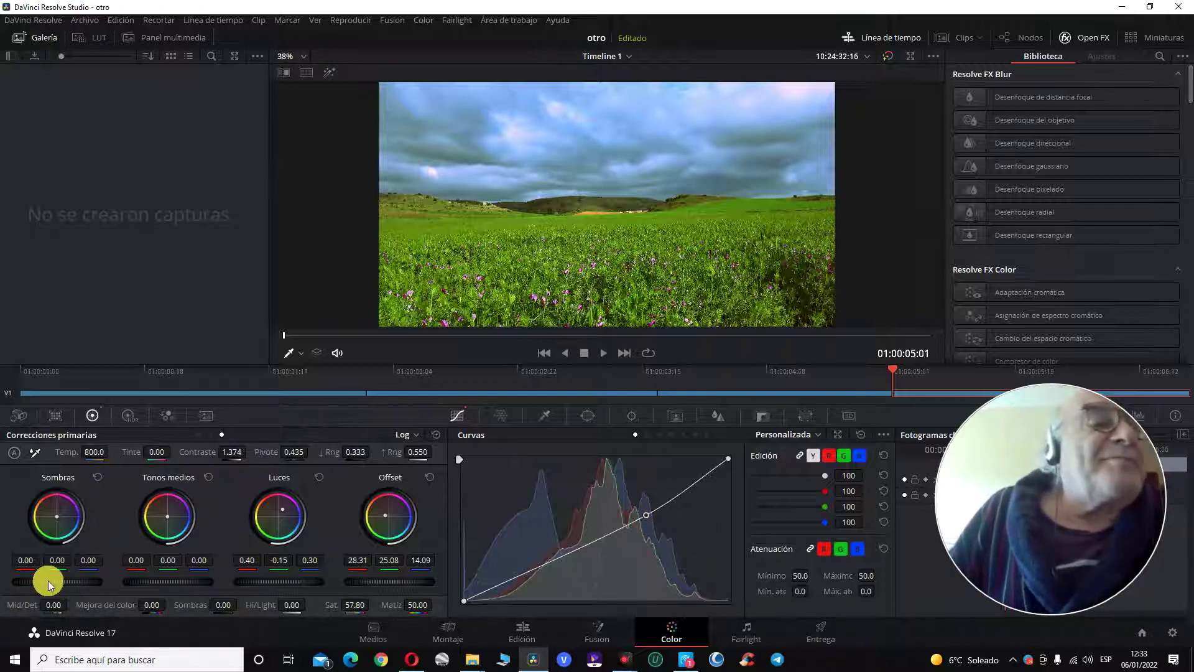
# - Lower Shadows to -0.29 and warm Midtones to 0.05, -0.00, -0.11
pyautogui.moveTo(57, 581)
pyautogui.mouseDown()
pyautogui.moveTo(75, 581)
pyautogui.moveTo(37, 581)
pyautogui.mouseUp()
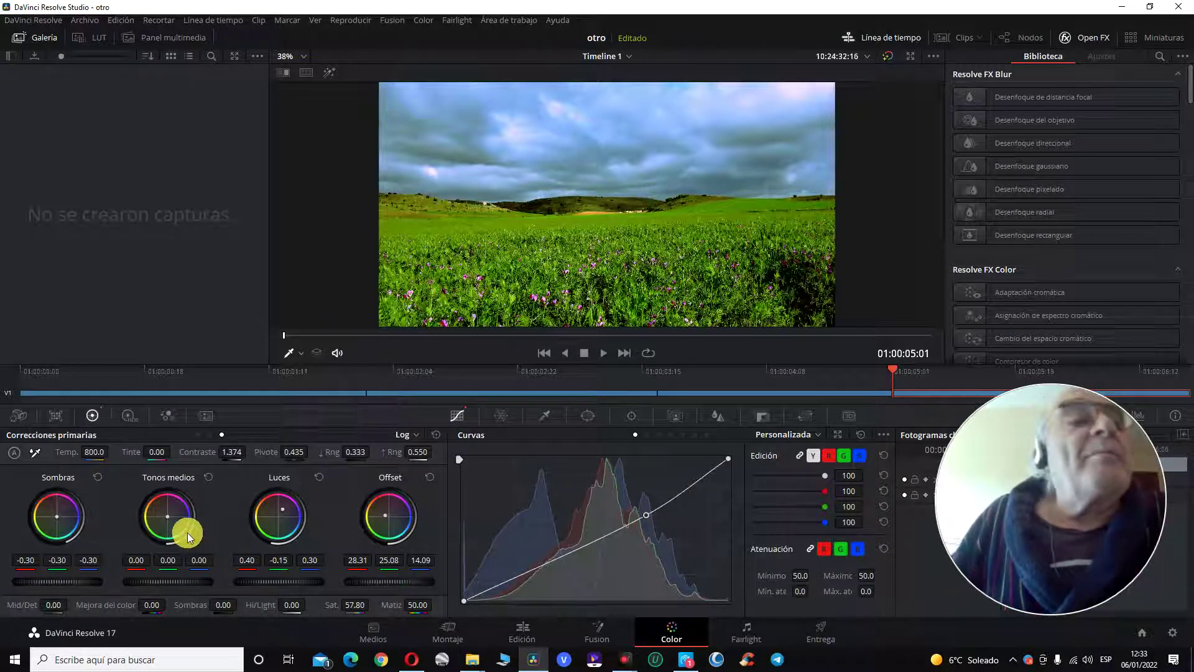
pyautogui.click(79, 539)
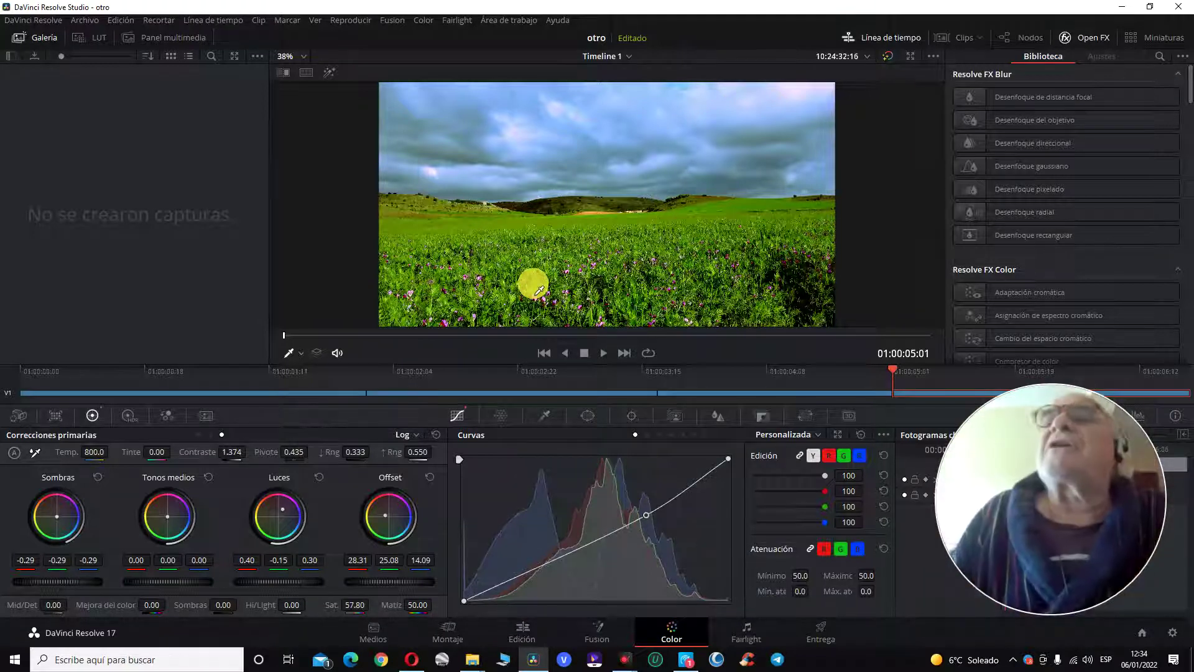
pyautogui.moveTo(166, 520); pyautogui.dragTo(166, 519)
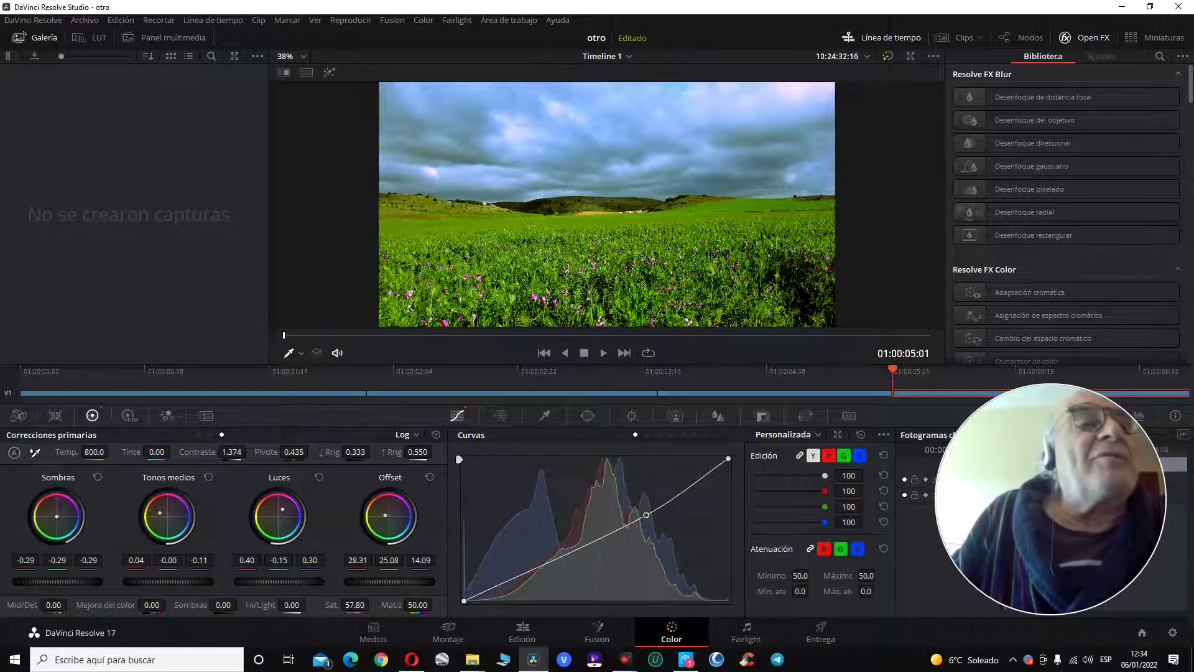
pyautogui.moveTo(160, 513); pyautogui.dragTo(267, 508)
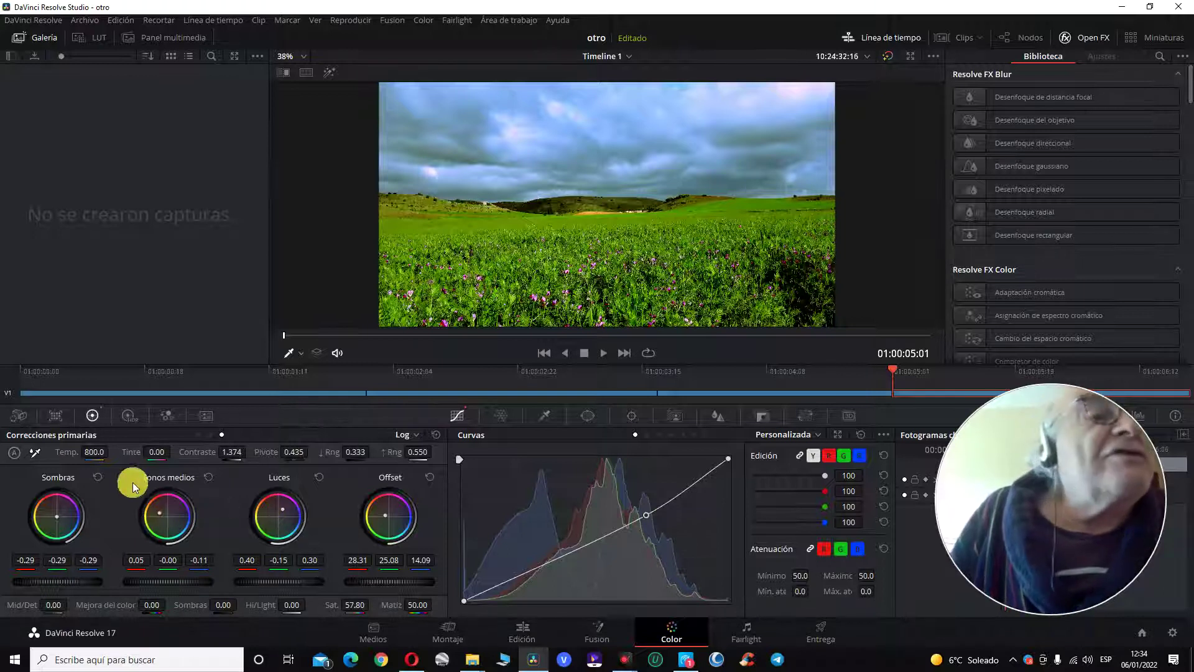
# - Shift log Highlights toward yellow (0.33, -0.03, -0.67), pulling blue out of the clouds
pyautogui.click(210, 434)
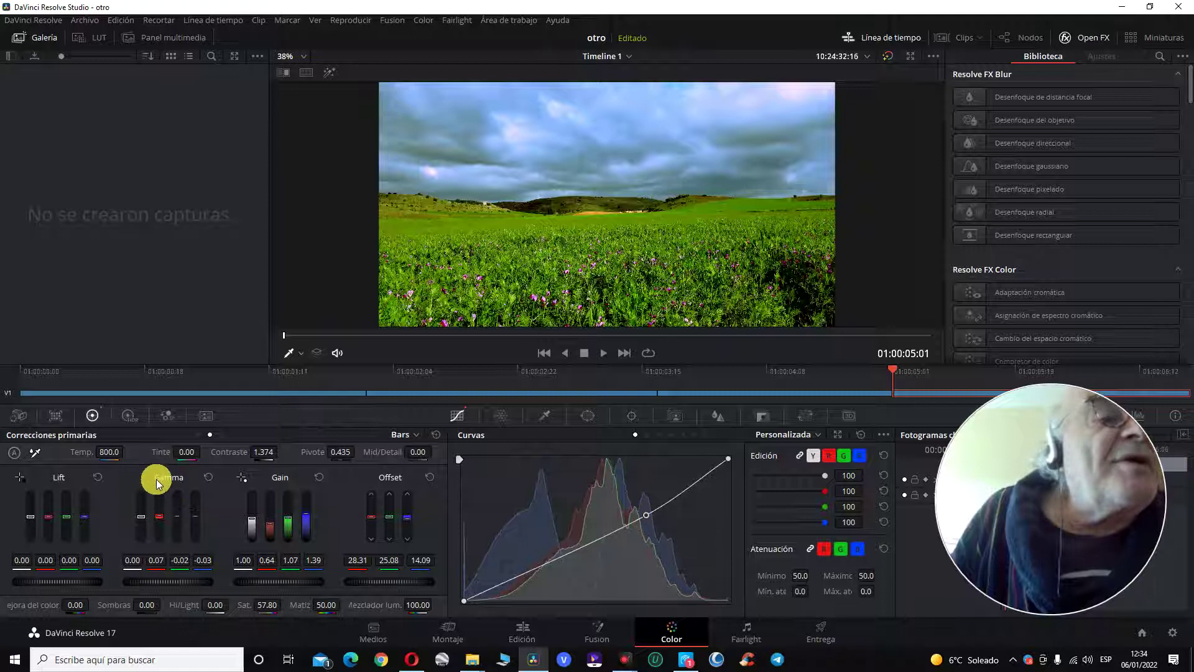
pyautogui.click(194, 434)
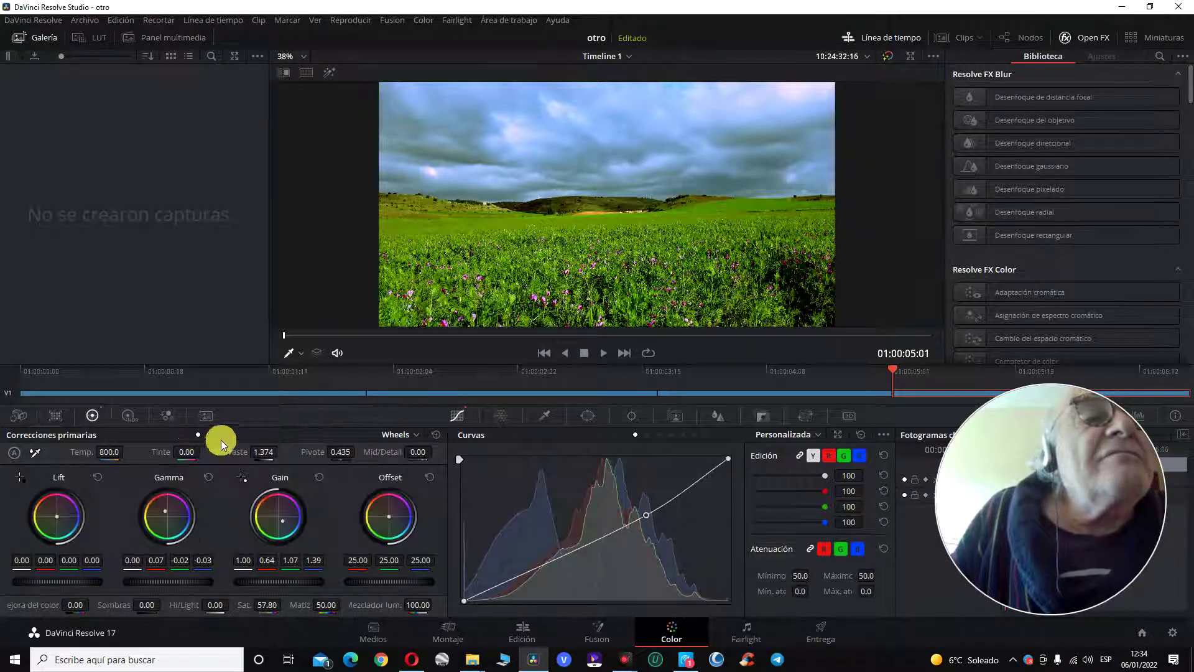
pyautogui.click(221, 439)
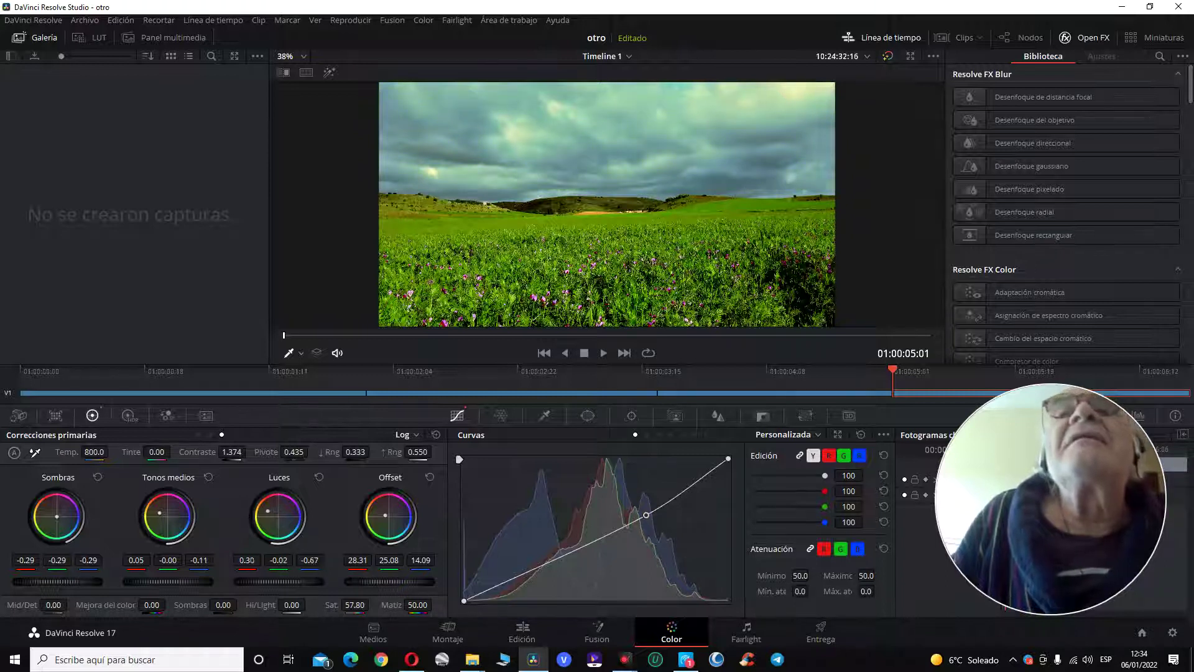
pyautogui.moveTo(268, 511); pyautogui.dragTo(268, 508)
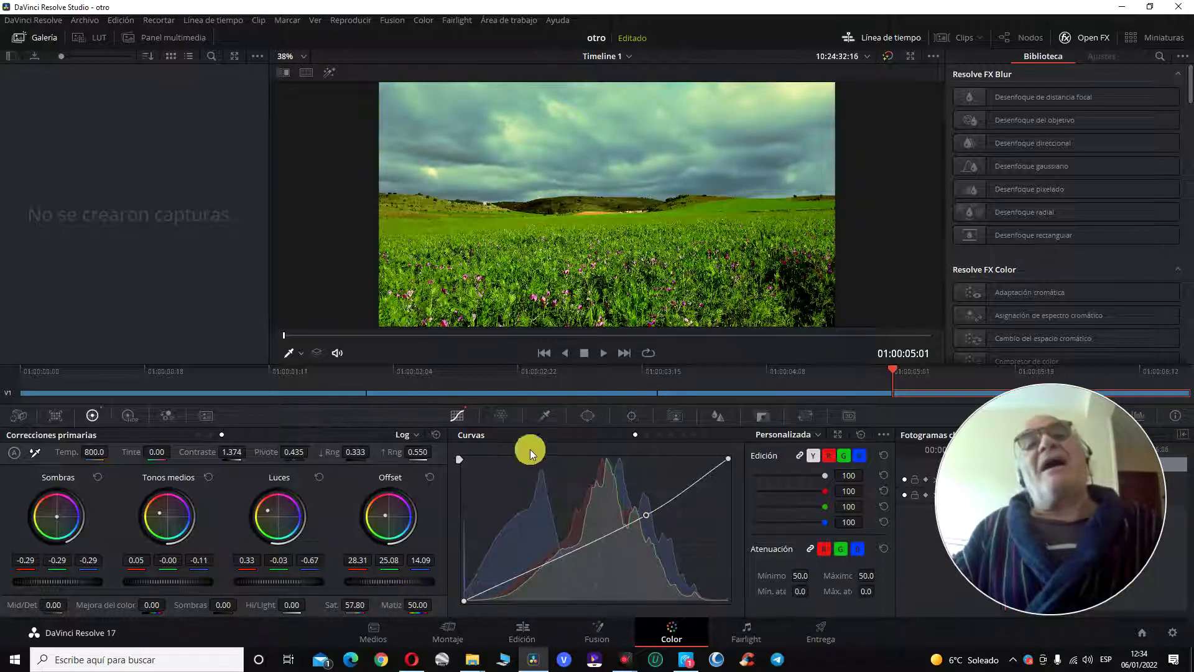